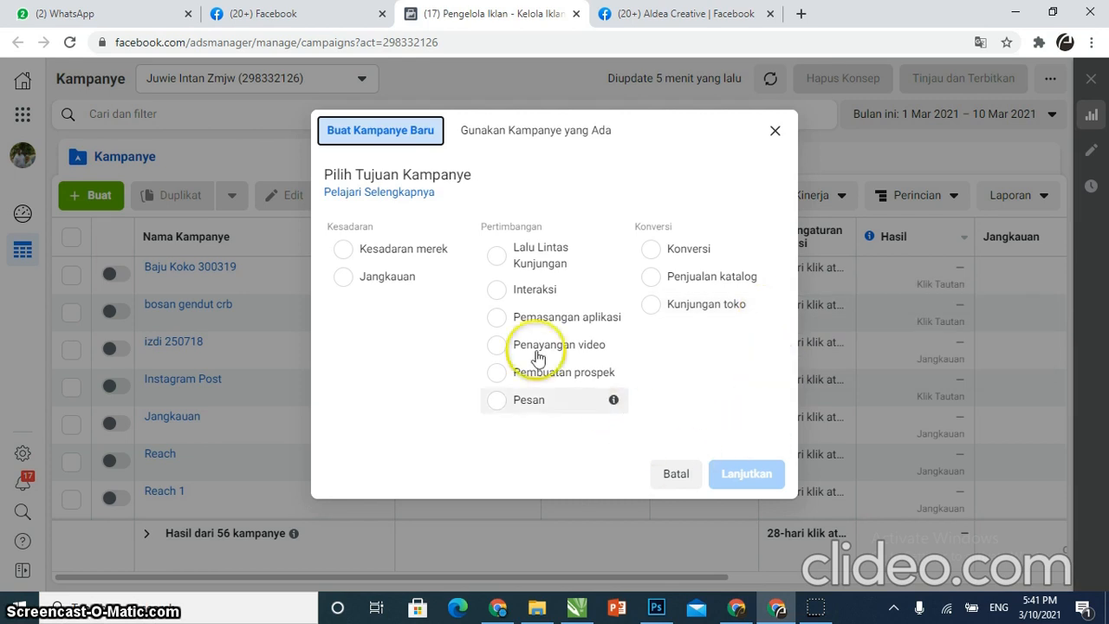
Choose the Lalu Lintas campaign objective and continue to the campaign editor
{"action": "left_click", "coordinate": [501, 258]}
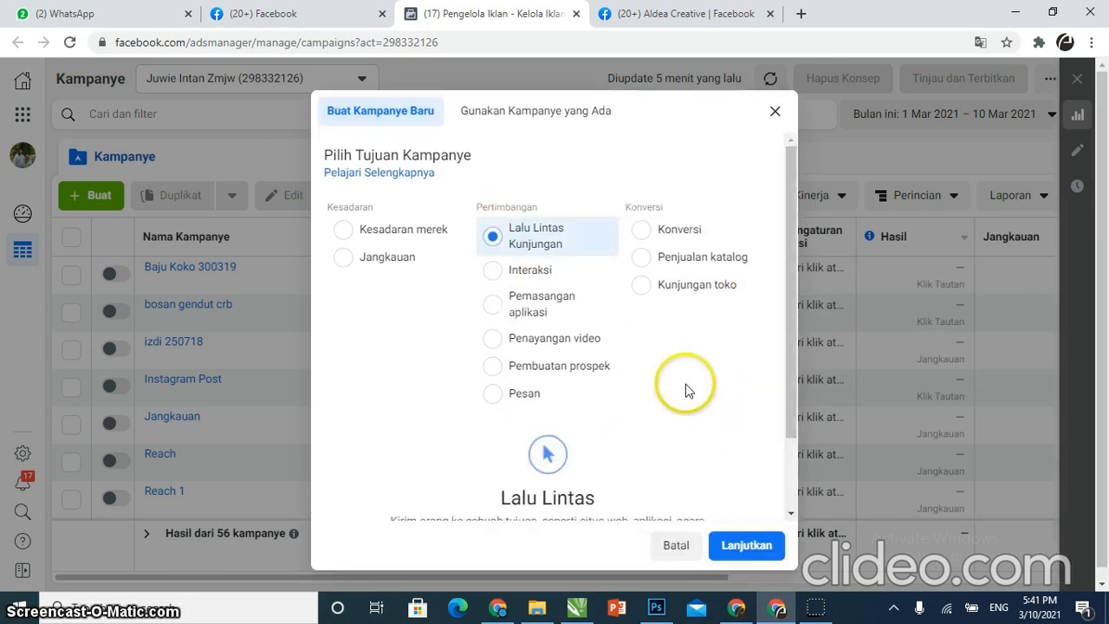
{"action": "left_click", "coordinate": [735, 543]}
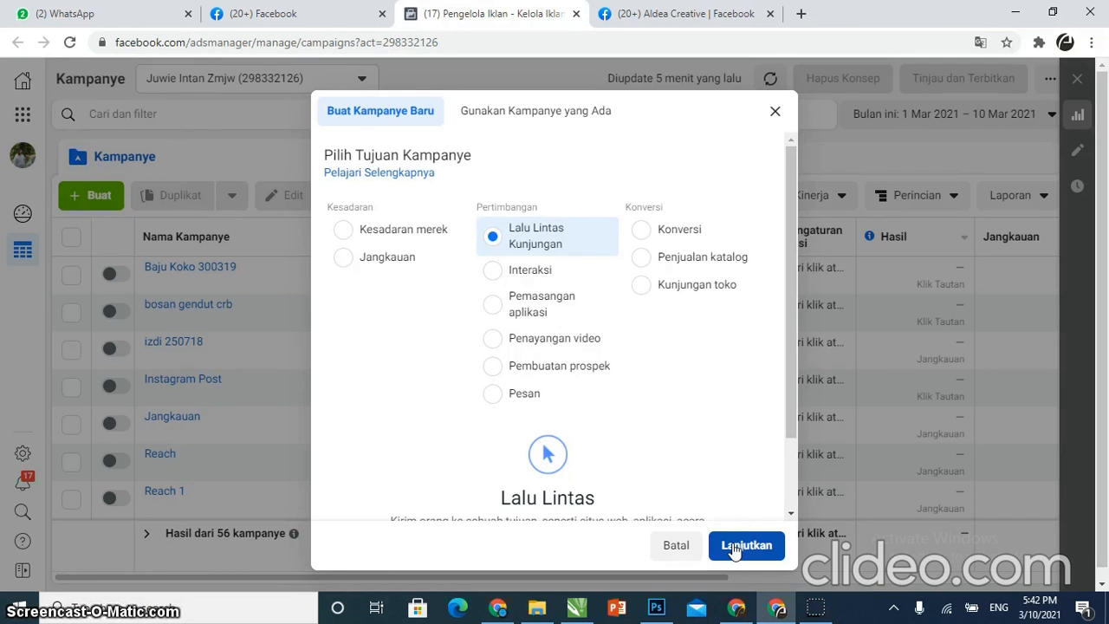
{"action": "left_click", "coordinate": [733, 546]}
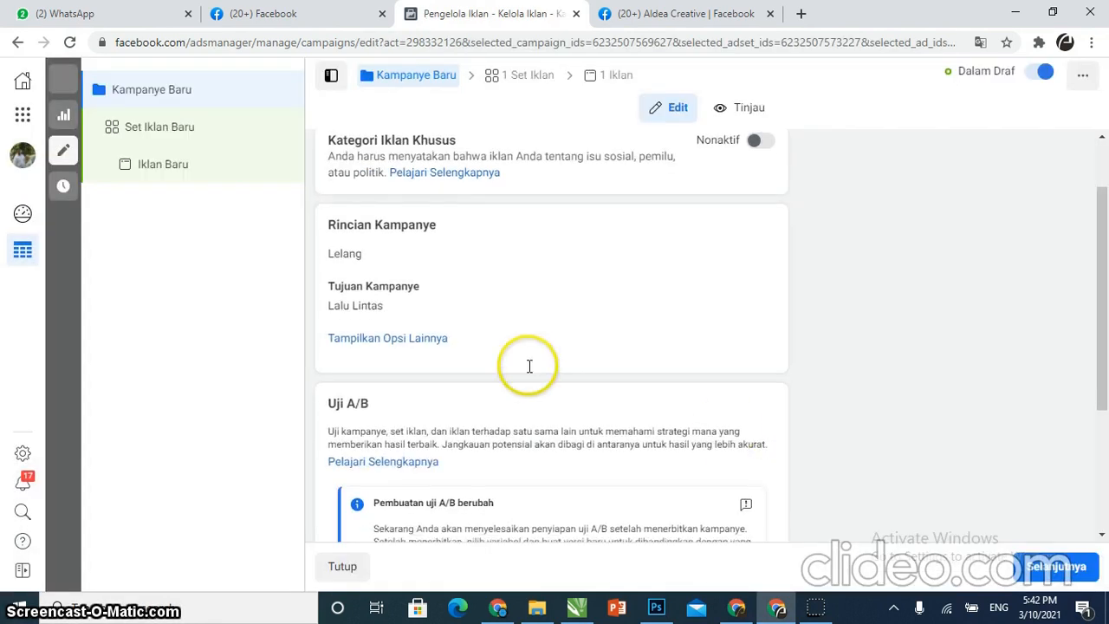
Rename the campaign to cirebon & jabar 100321
{"action": "scroll", "coordinate": [545, 238], "scroll_direction": "up", "scroll_amount": 2}
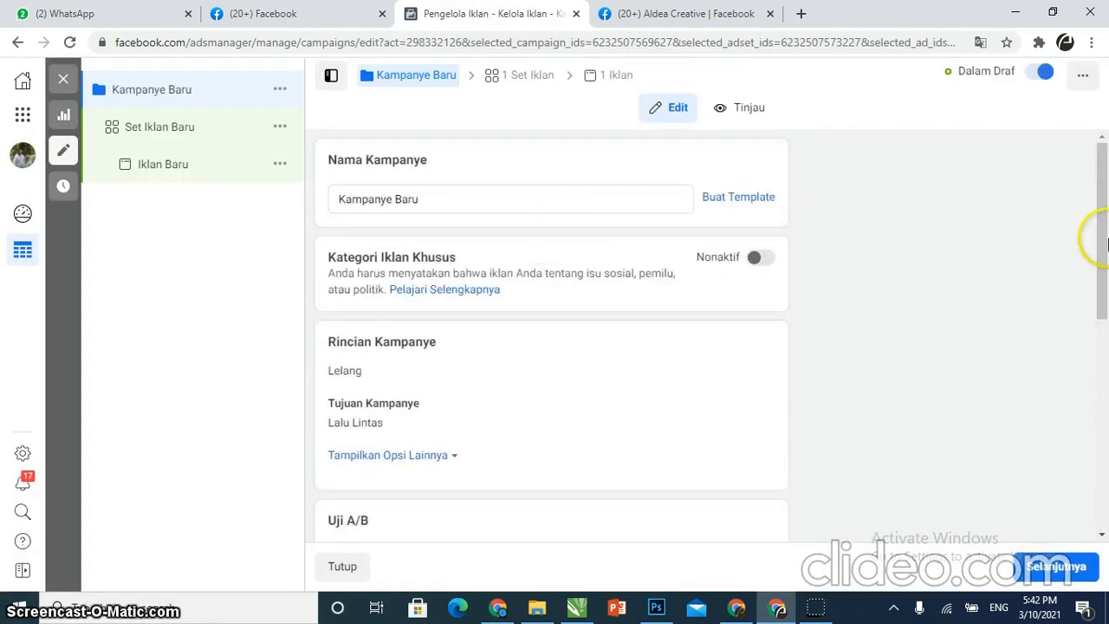
{"action": "left_click", "coordinate": [427, 196]}
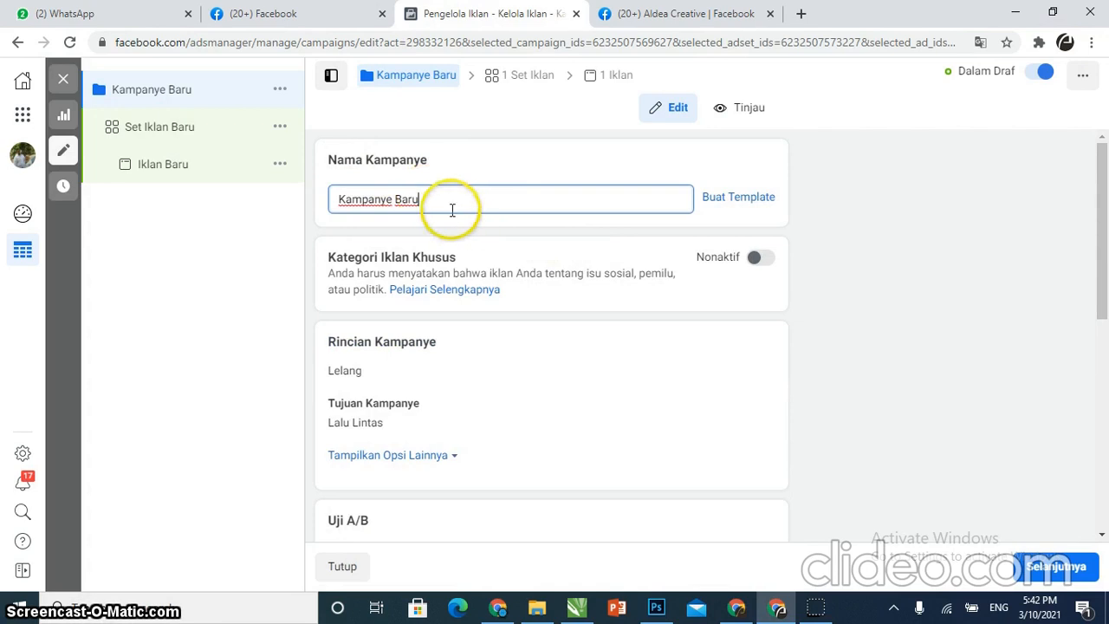
{"action": "left_click_drag", "start_coordinate": [453, 208], "coordinate": [339, 200]}
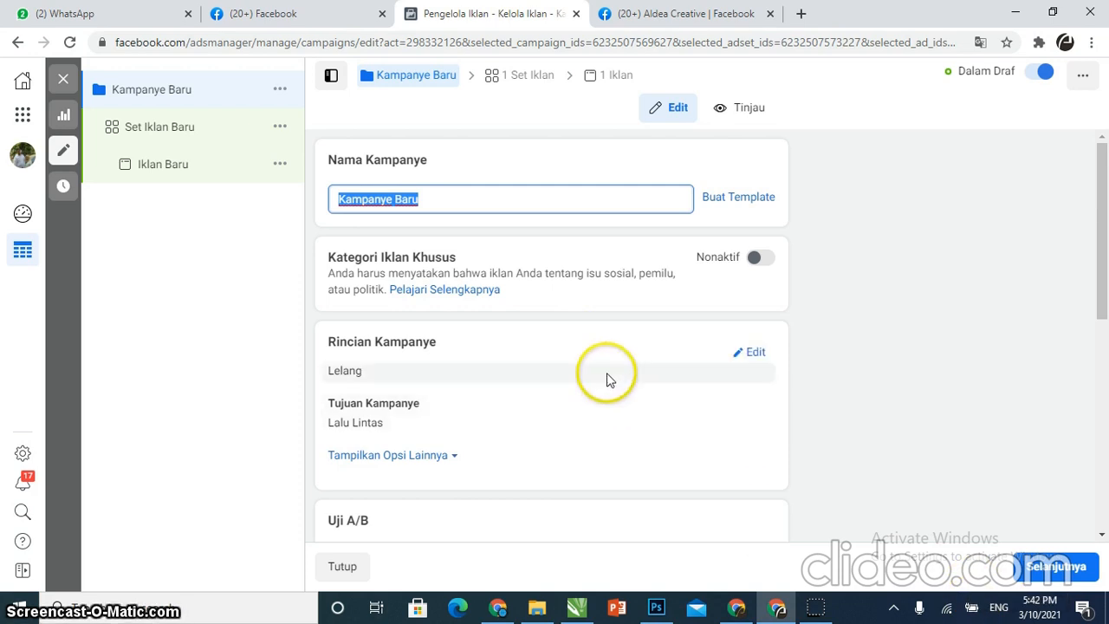
{"action": "left_click", "coordinate": [551, 203]}
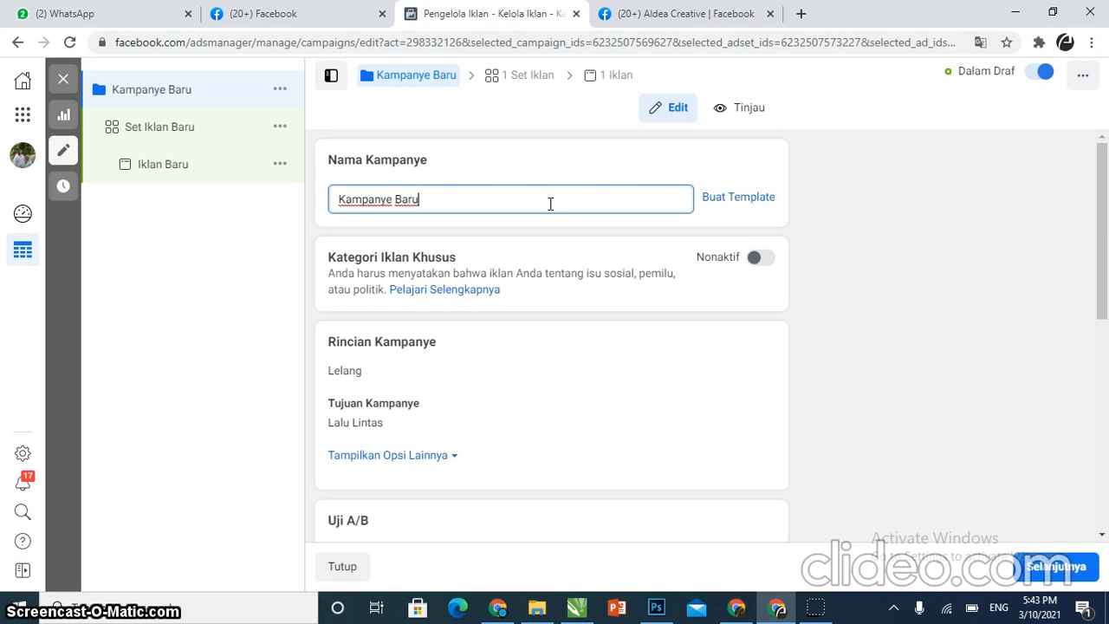
{"action": "left_click_drag", "start_coordinate": [520, 208], "coordinate": [317, 217]}
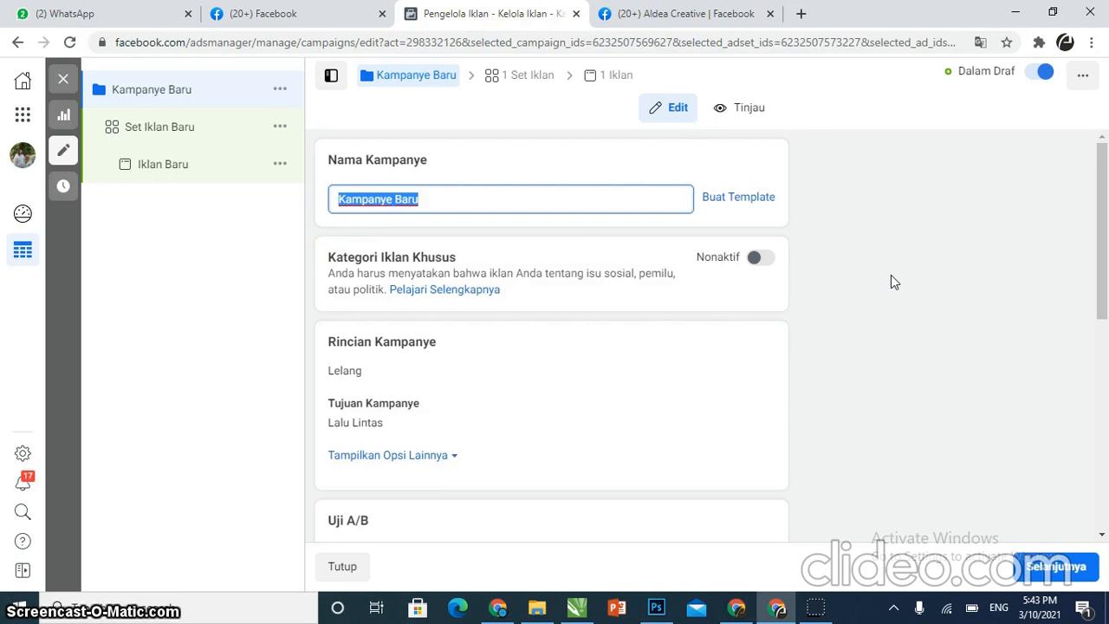
{"action": "type", "text": "1003"}
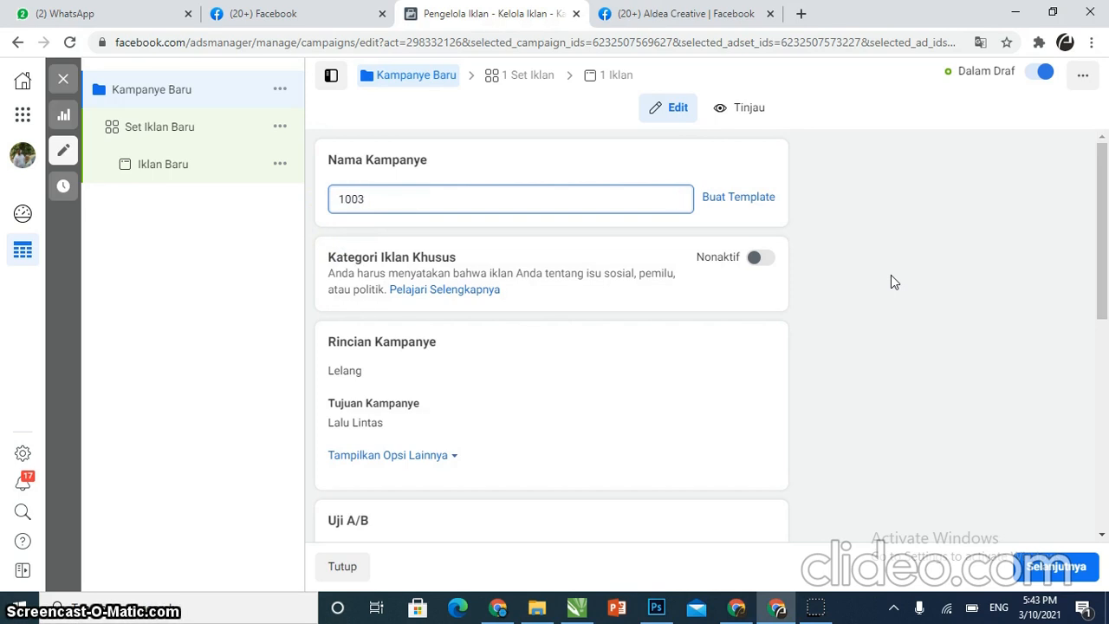
{"action": "type", "text": "21"}
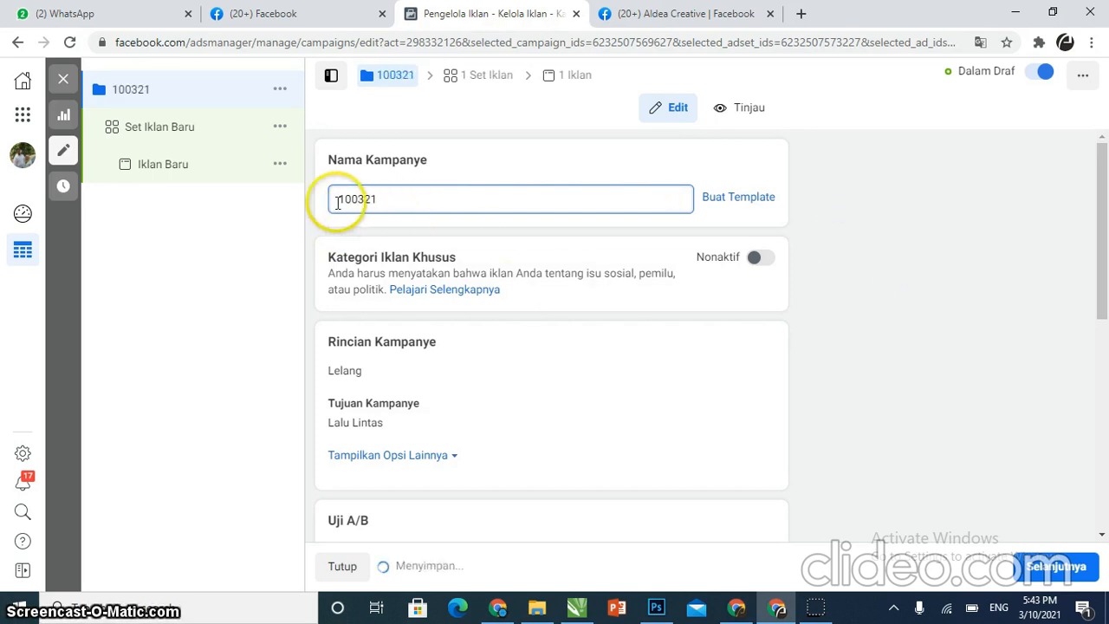
{"action": "type", "text": "Cirebo"}
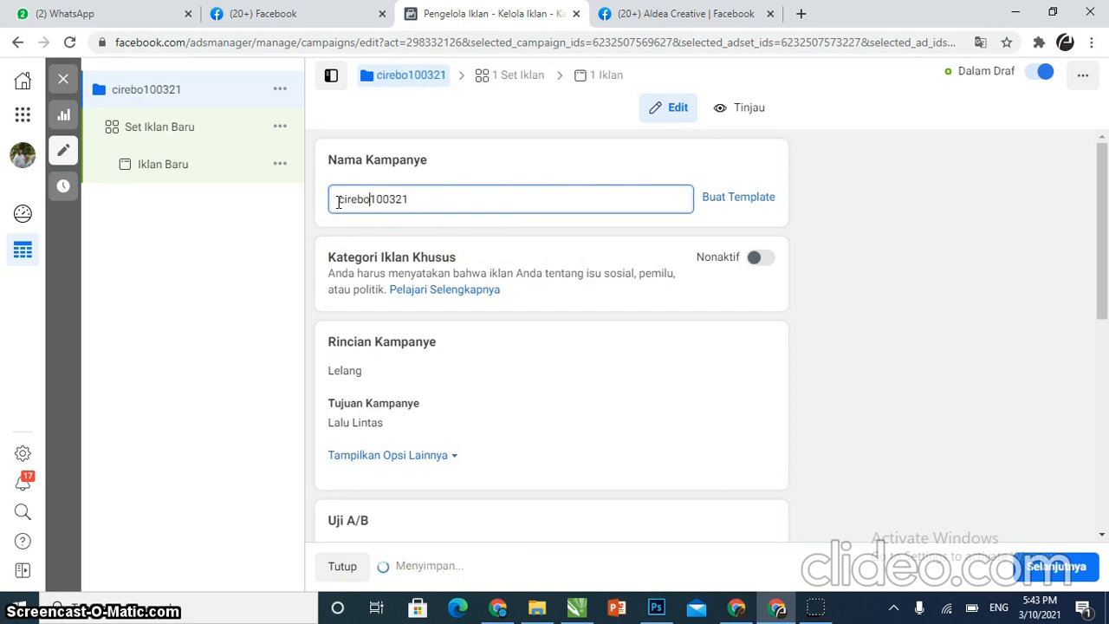
{"action": "type", "text": "n & jabar"}
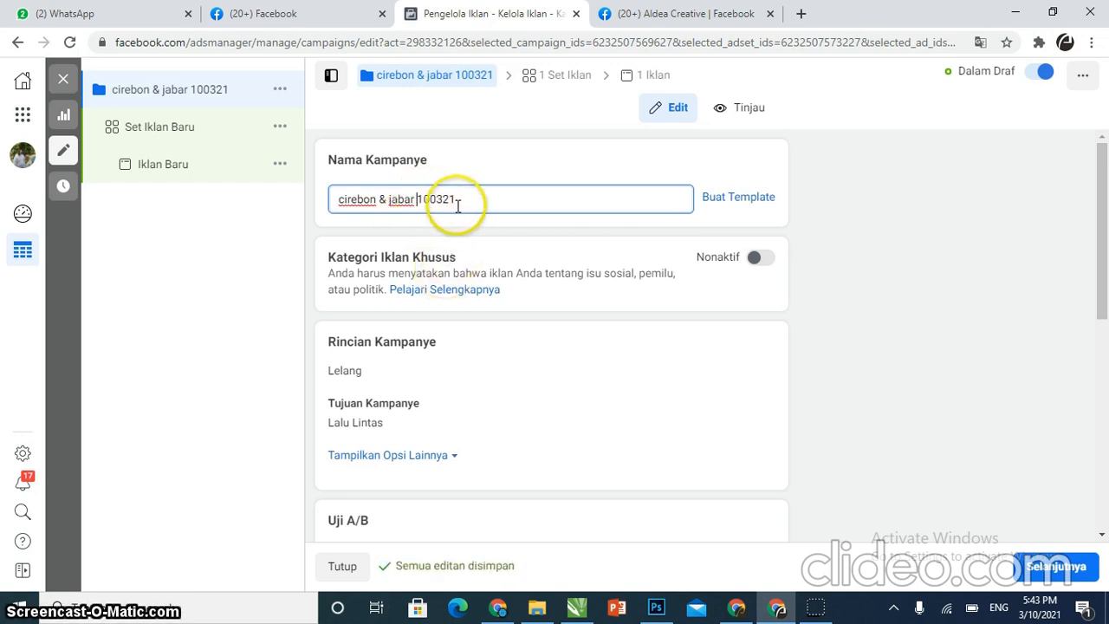
Review the campaign details and open the purchase type options, keeping Lelang
{"action": "scroll", "coordinate": [460, 216], "scroll_direction": "down", "scroll_amount": 1}
{"action": "scroll", "coordinate": [403, 359], "scroll_direction": "down", "scroll_amount": 1}
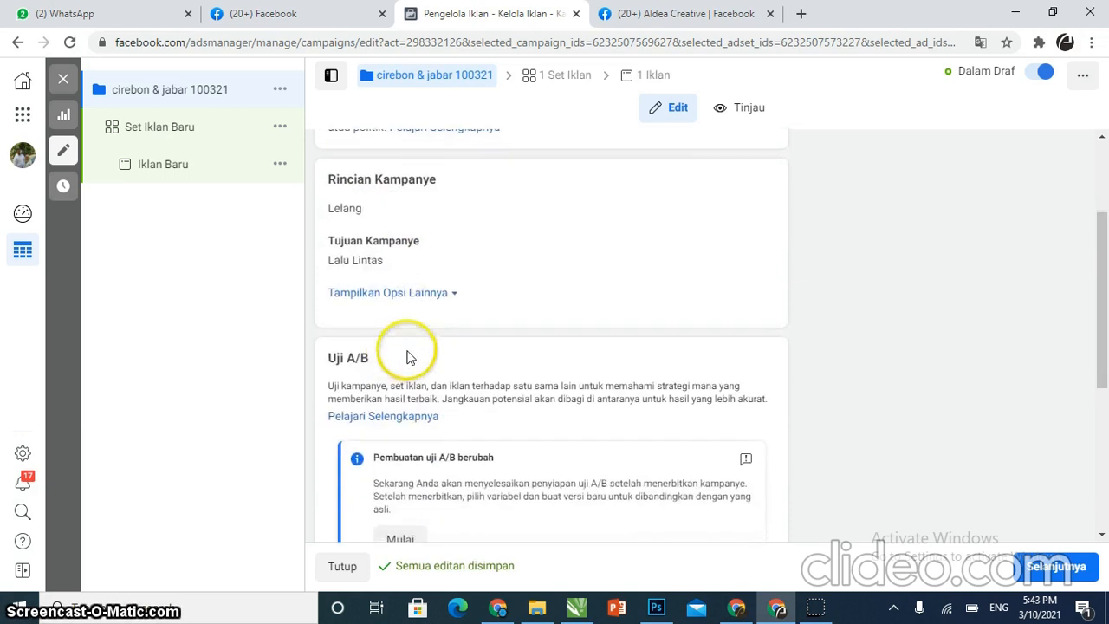
{"action": "scroll", "coordinate": [440, 247], "scroll_direction": "down", "scroll_amount": 1}
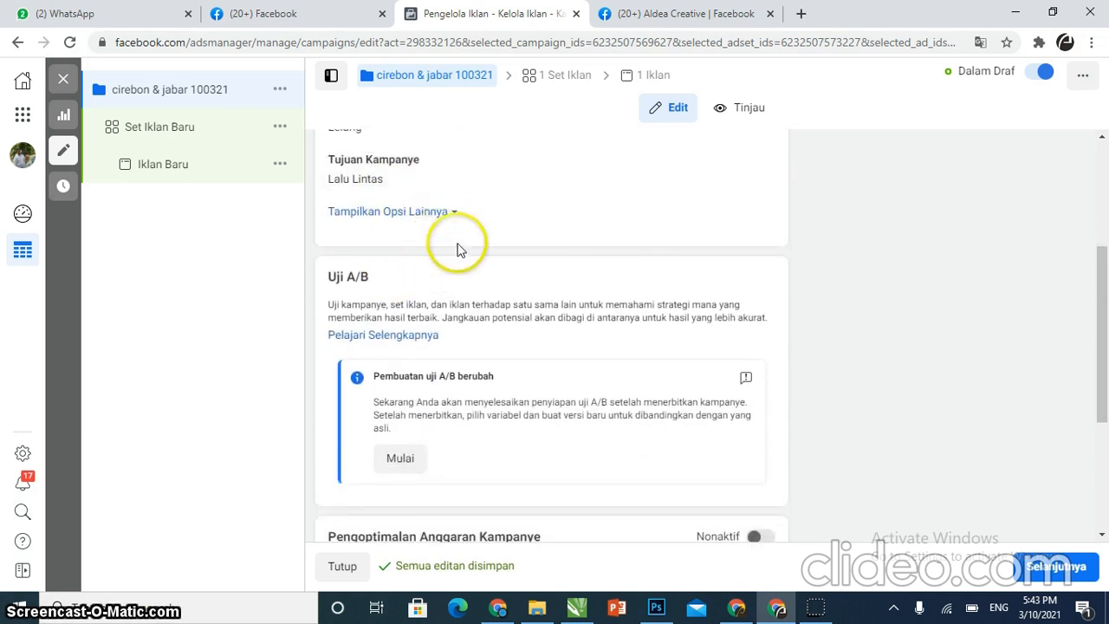
{"action": "scroll", "coordinate": [659, 233], "scroll_direction": "up", "scroll_amount": 2}
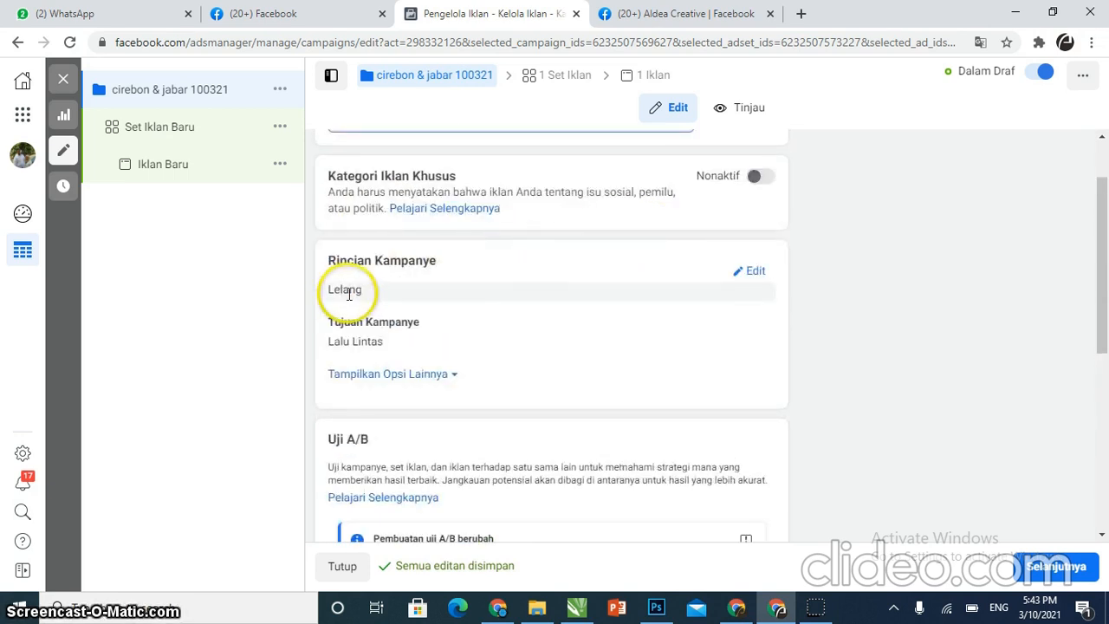
{"action": "left_click", "coordinate": [756, 272]}
{"action": "left_click", "coordinate": [704, 327]}
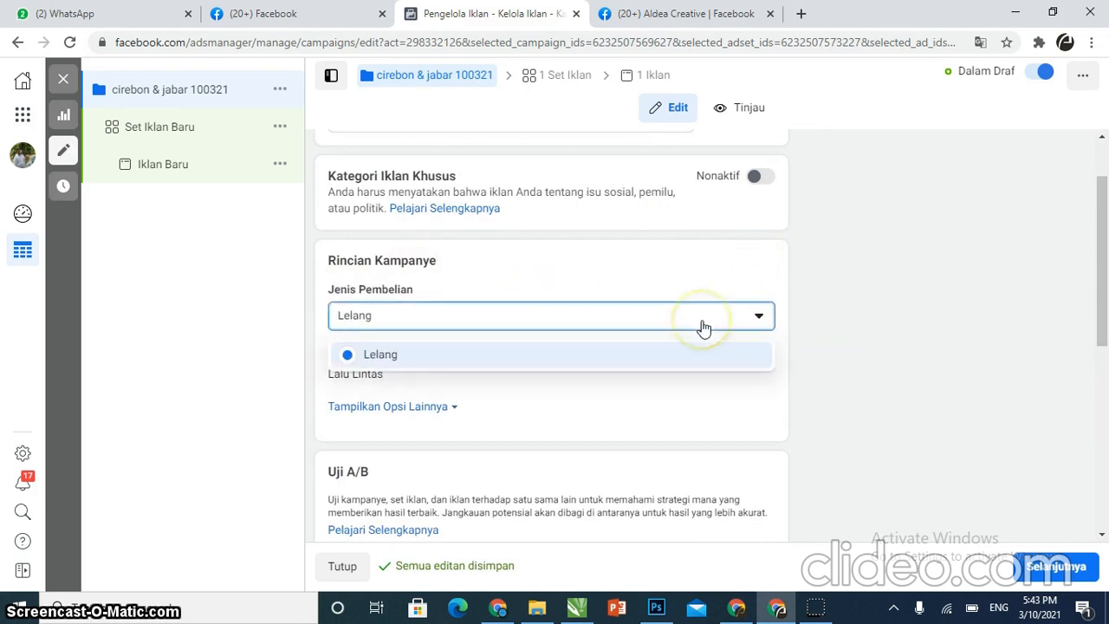
{"action": "left_click", "coordinate": [704, 326]}
Continue from the campaign budget optimization section to the new ad set's settings
{"action": "scroll", "coordinate": [557, 374], "scroll_direction": "down", "scroll_amount": 1}
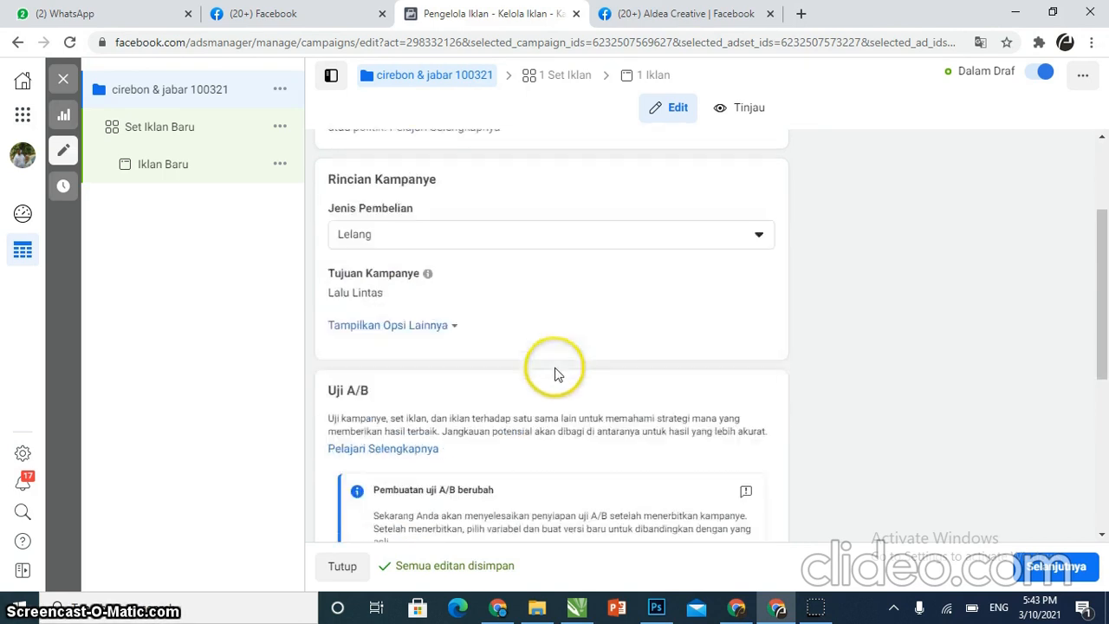
{"action": "scroll", "coordinate": [379, 299], "scroll_direction": "down", "scroll_amount": 2}
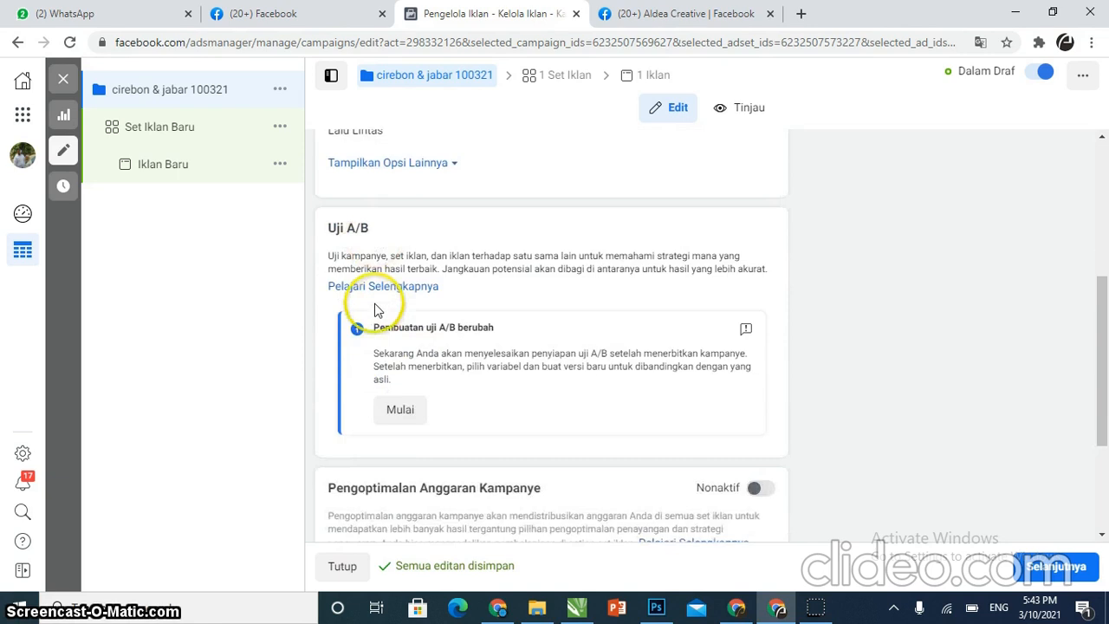
{"action": "scroll", "coordinate": [504, 340], "scroll_direction": "down", "scroll_amount": 3}
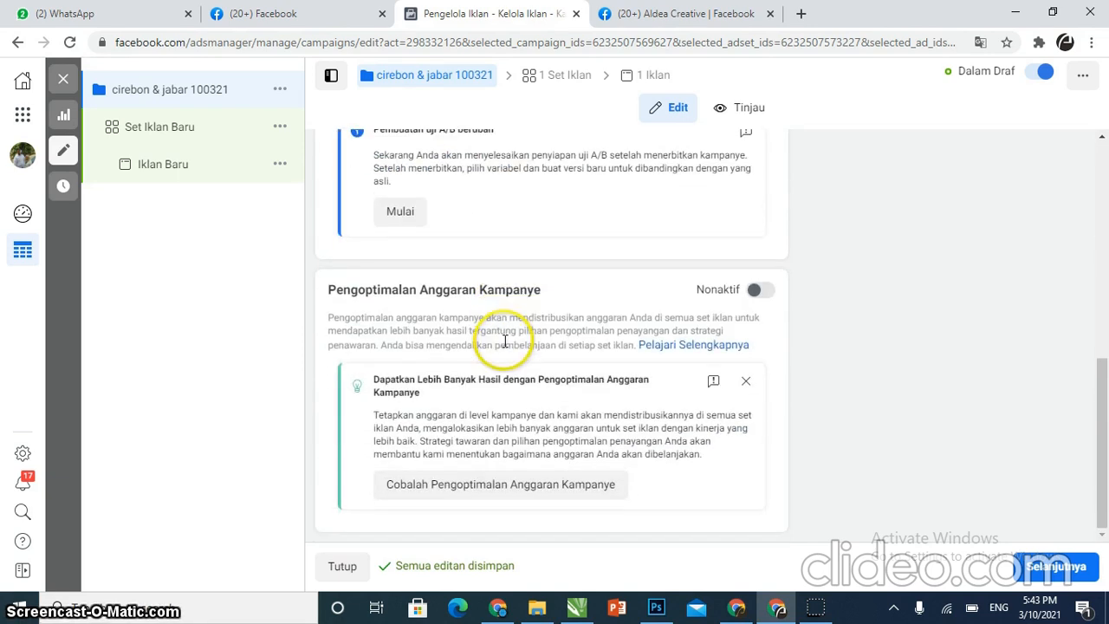
{"action": "left_click", "coordinate": [519, 499]}
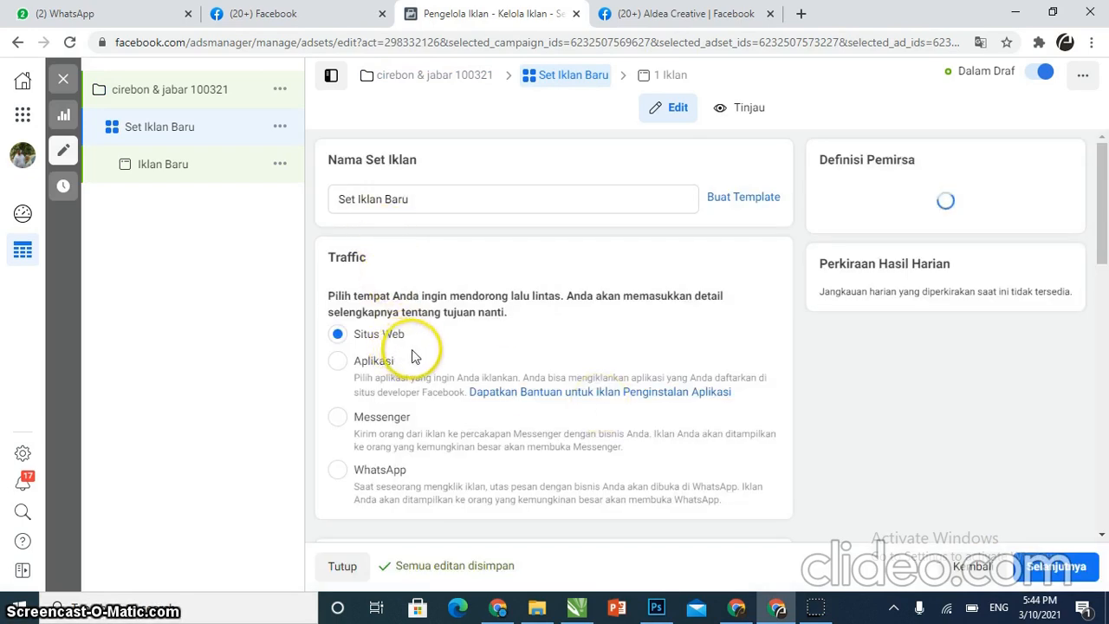
Switch the ad set budget type to Anggaran Sepanjang Masa Promosi
{"action": "scroll", "coordinate": [412, 357], "scroll_direction": "down", "scroll_amount": 1}
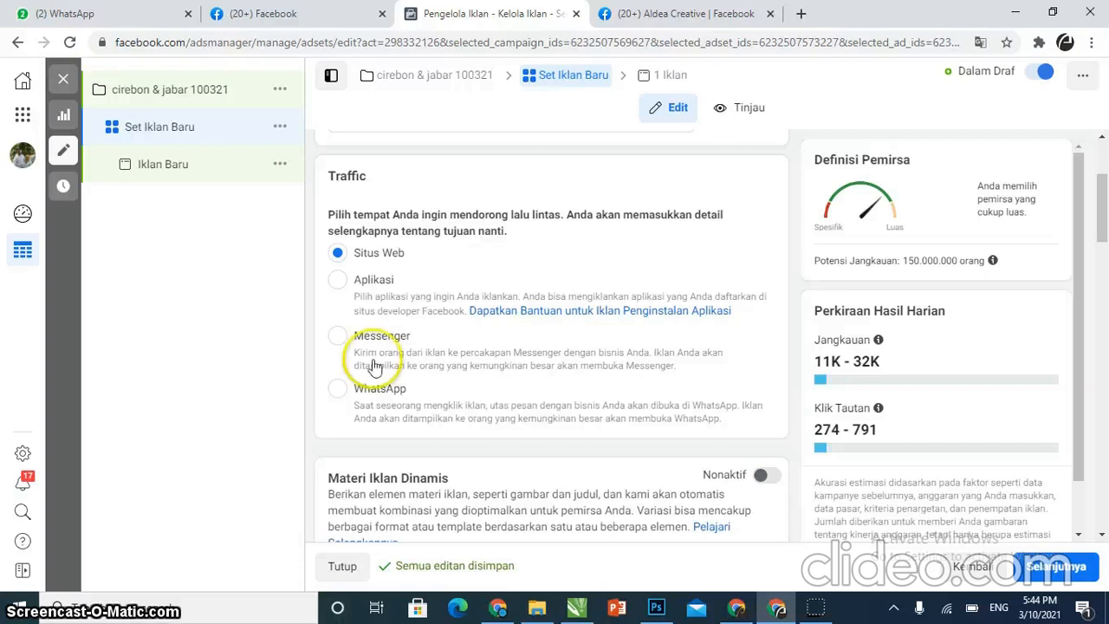
{"action": "scroll", "coordinate": [407, 357], "scroll_direction": "down", "scroll_amount": 1}
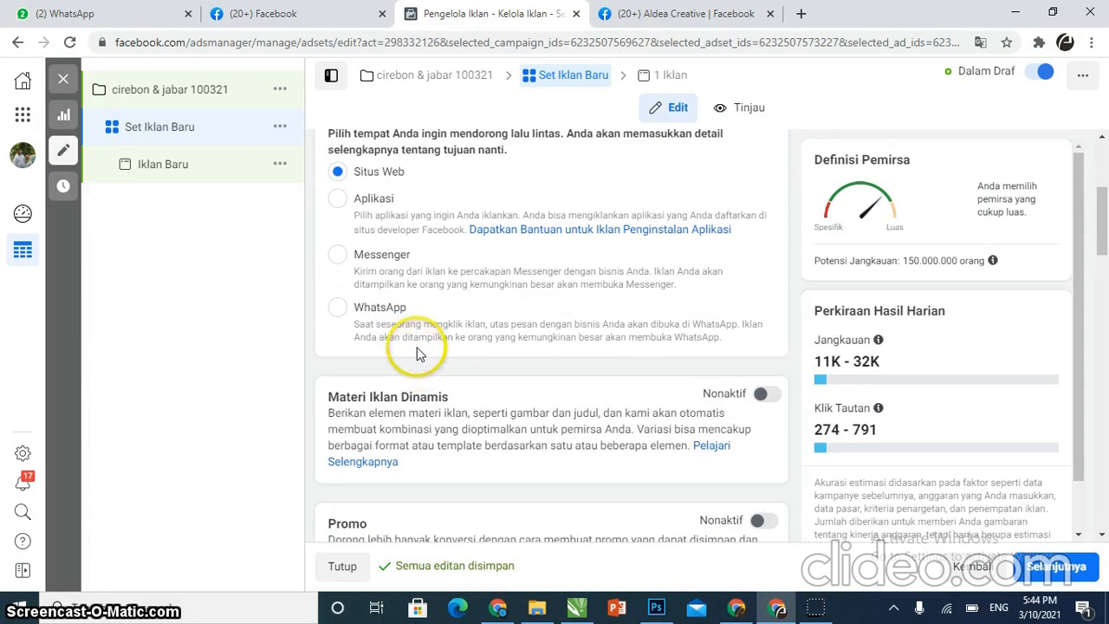
{"action": "scroll", "coordinate": [416, 354], "scroll_direction": "down", "scroll_amount": 4}
{"action": "scroll", "coordinate": [425, 347], "scroll_direction": "up", "scroll_amount": 3}
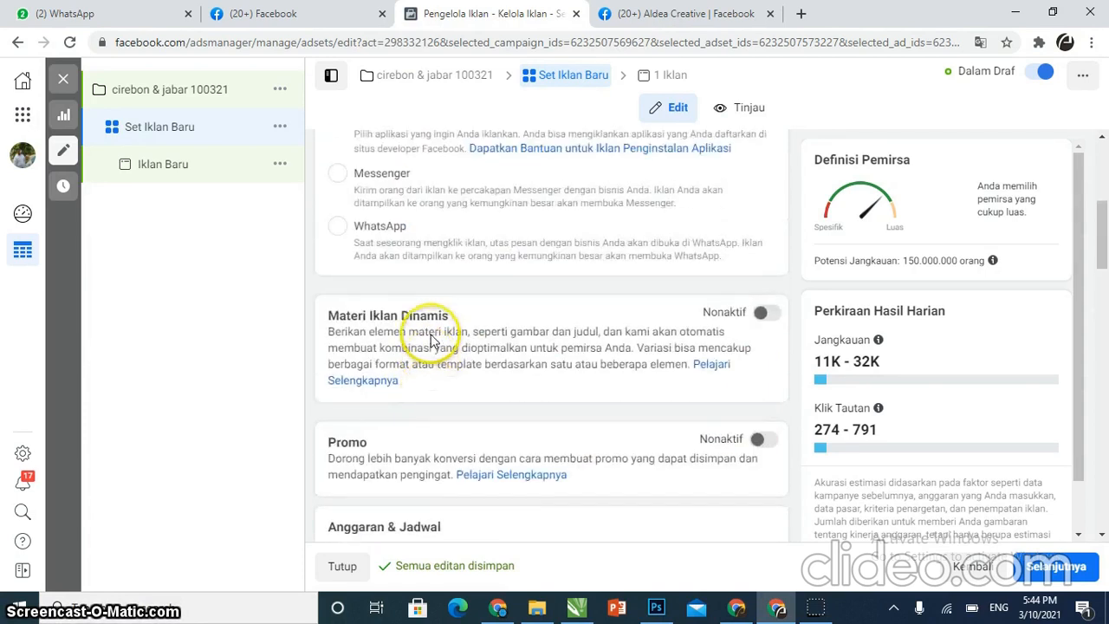
{"action": "scroll", "coordinate": [425, 336], "scroll_direction": "up", "scroll_amount": 3}
{"action": "scroll", "coordinate": [347, 336], "scroll_direction": "down", "scroll_amount": 3}
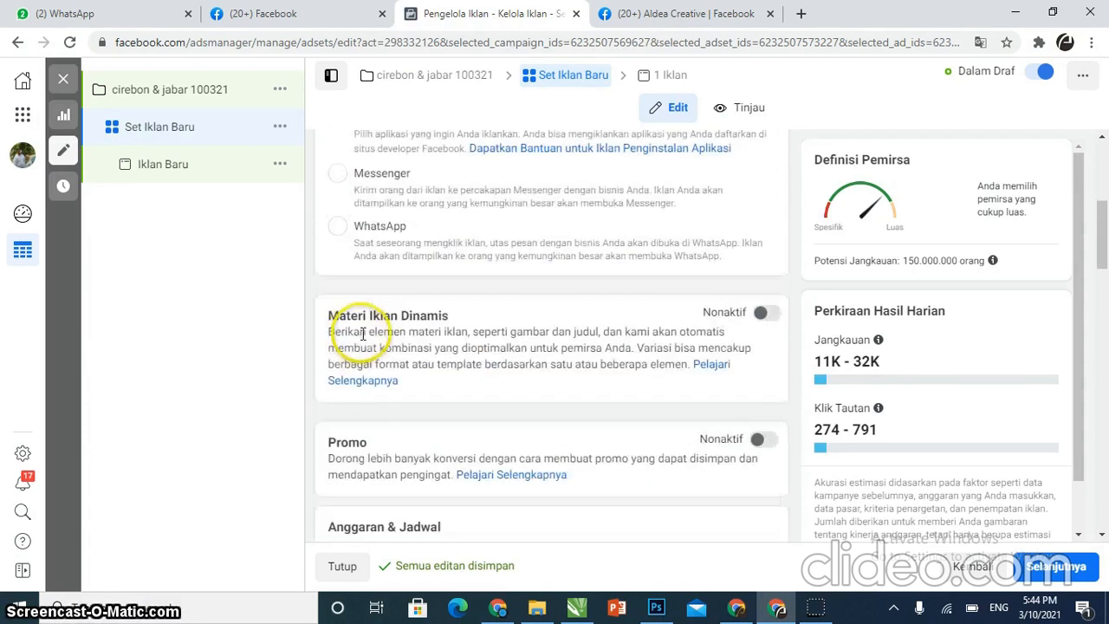
{"action": "scroll", "coordinate": [362, 332], "scroll_direction": "down", "scroll_amount": 3}
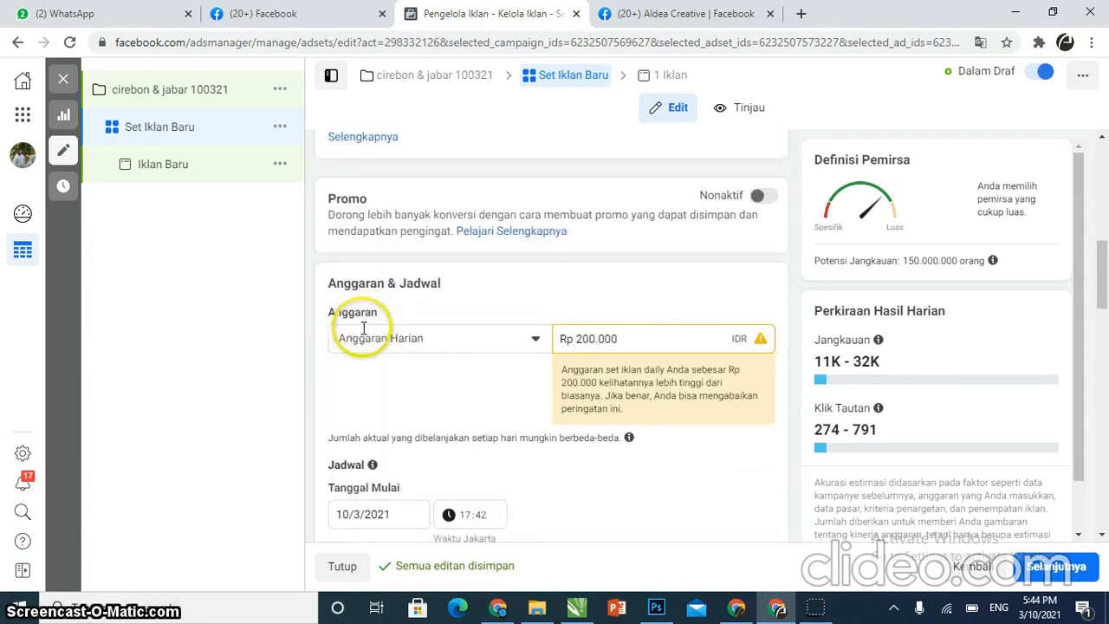
{"action": "left_click", "coordinate": [457, 343]}
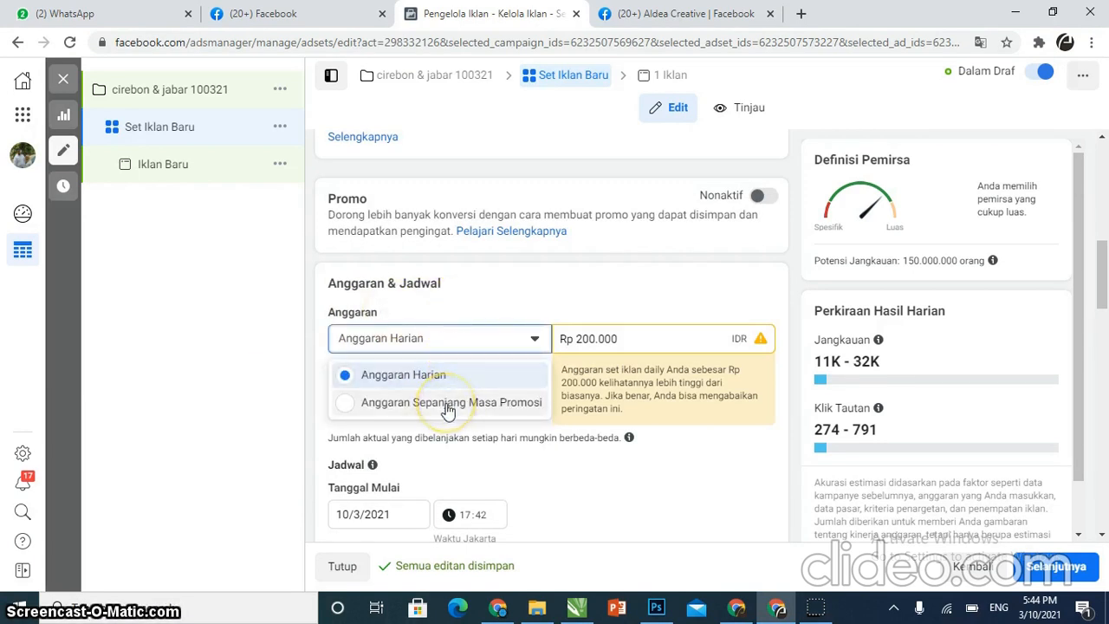
{"action": "left_click", "coordinate": [448, 403]}
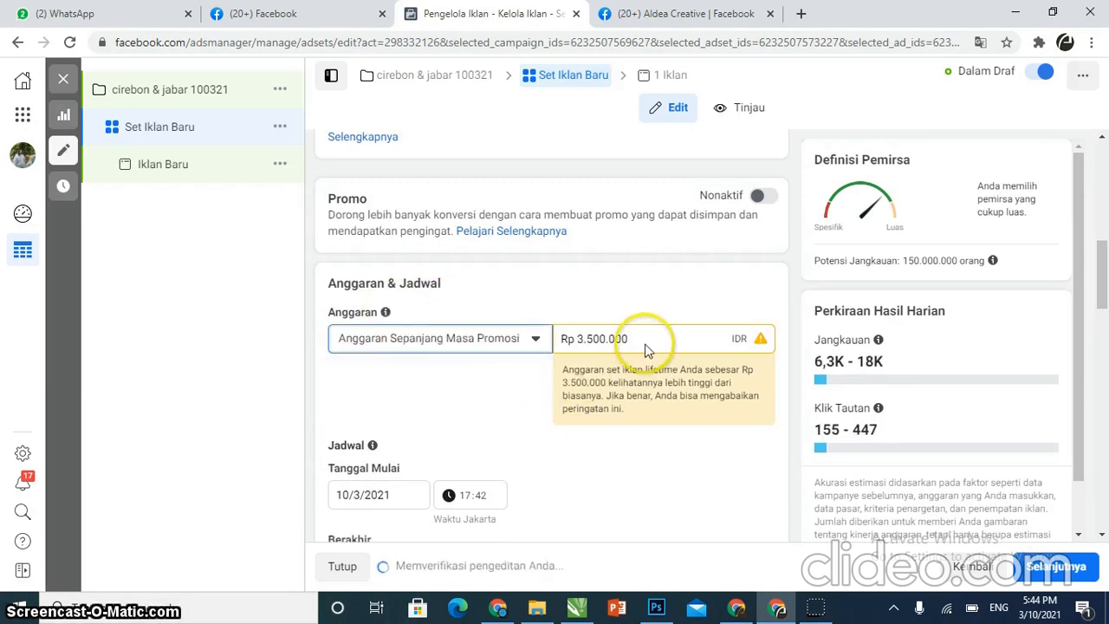
Set the lifetime budget amount to Rp 100.000
{"action": "left_click_drag", "start_coordinate": [645, 341], "coordinate": [586, 387]}
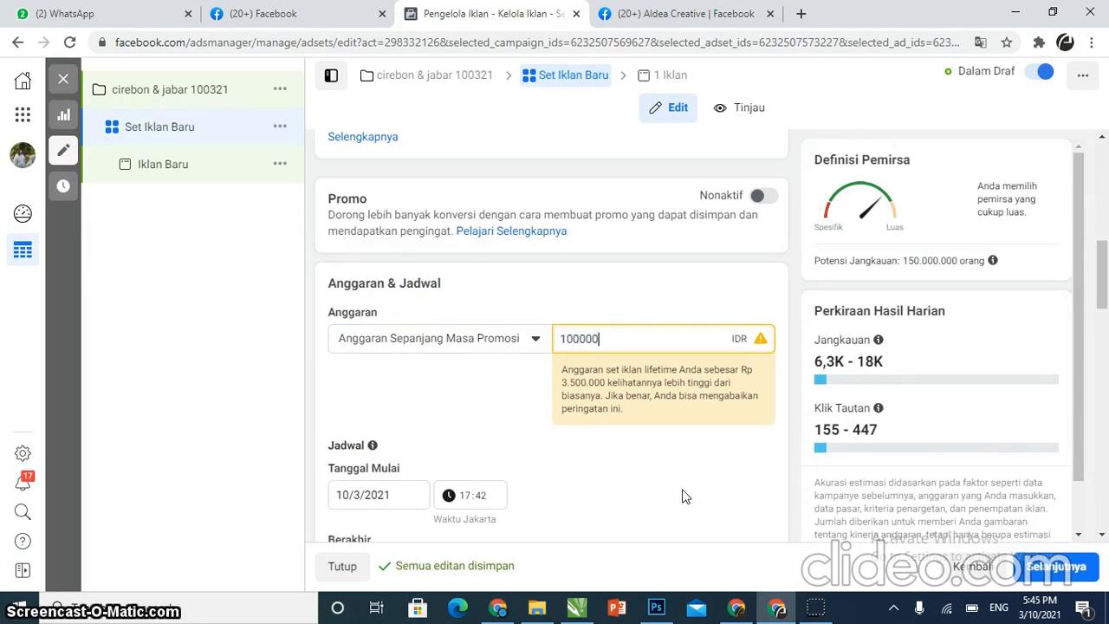
{"action": "left_click", "coordinate": [485, 407]}
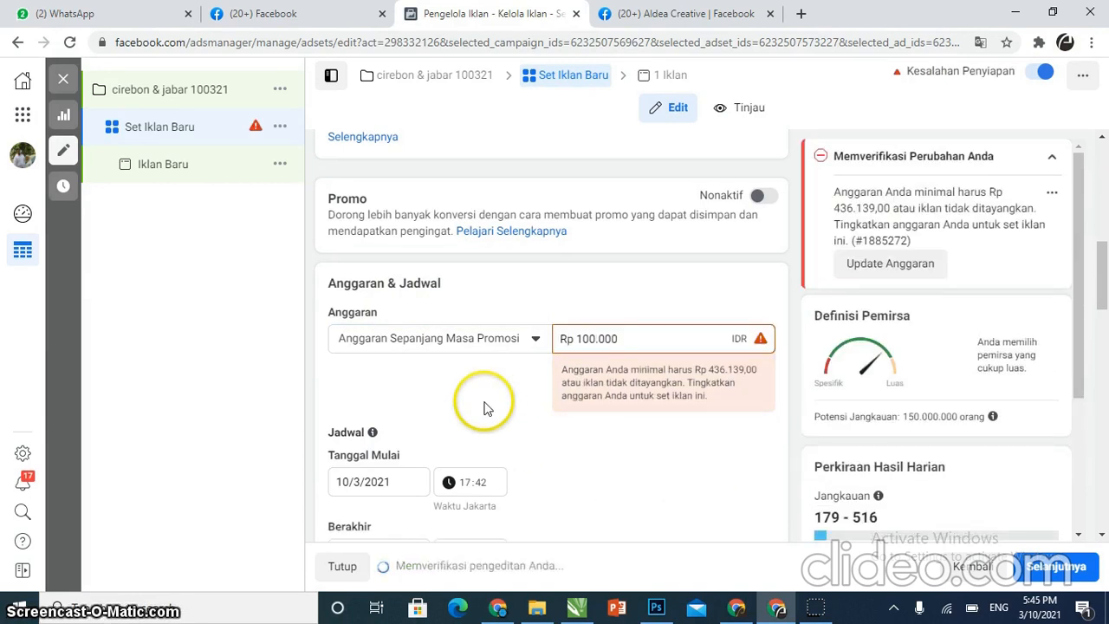
Set the ad set start time to 20:00
{"action": "scroll", "coordinate": [470, 414], "scroll_direction": "down", "scroll_amount": 1}
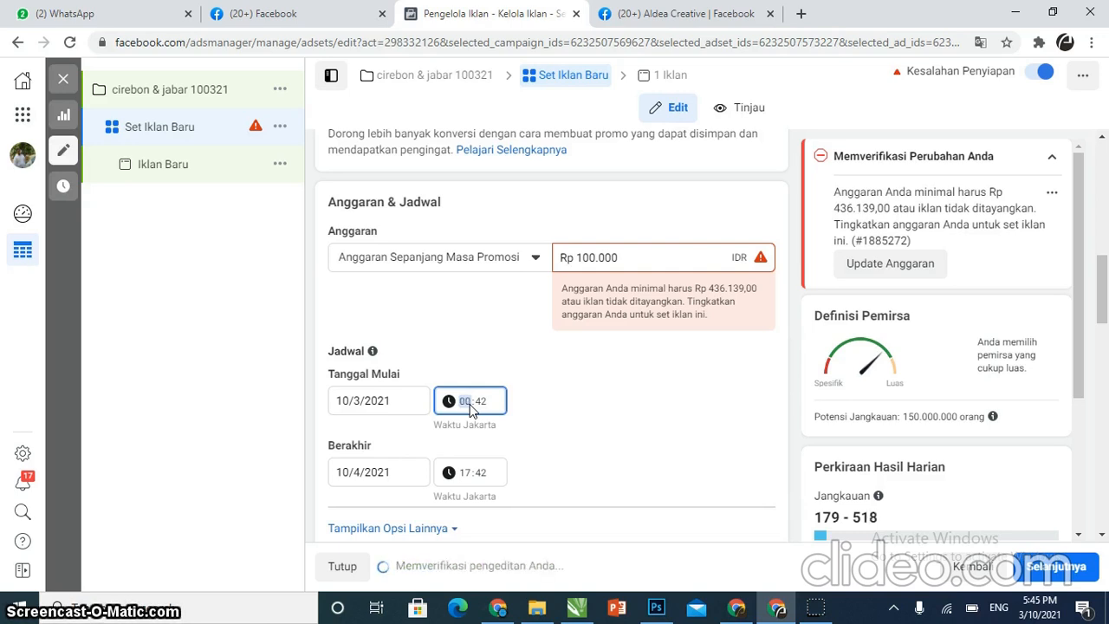
{"action": "type", "text": "00"}
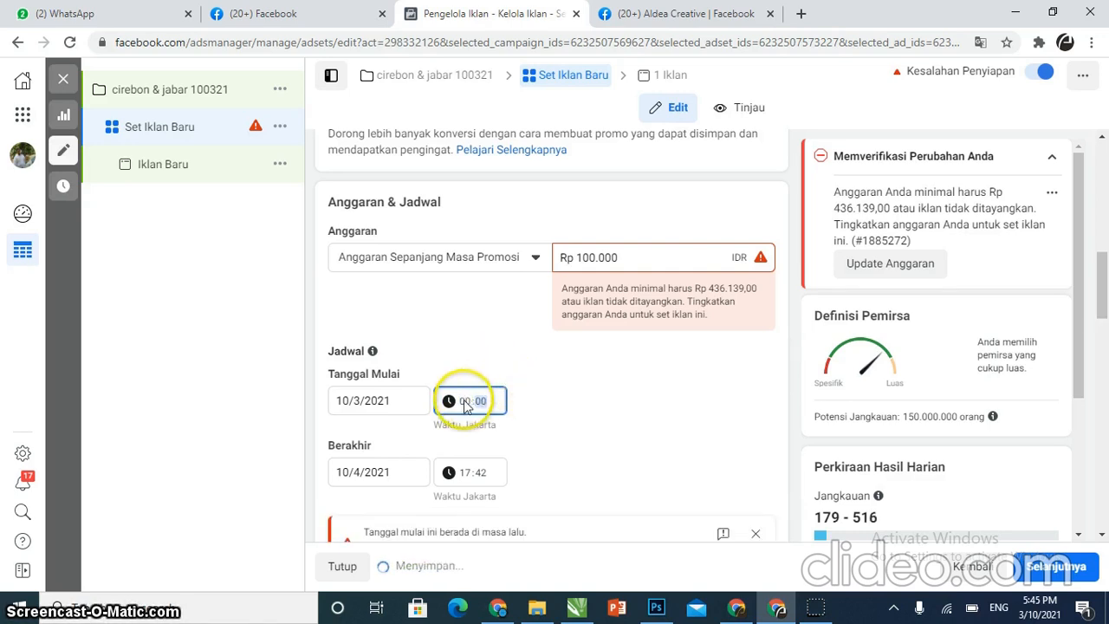
{"action": "type", "text": "20"}
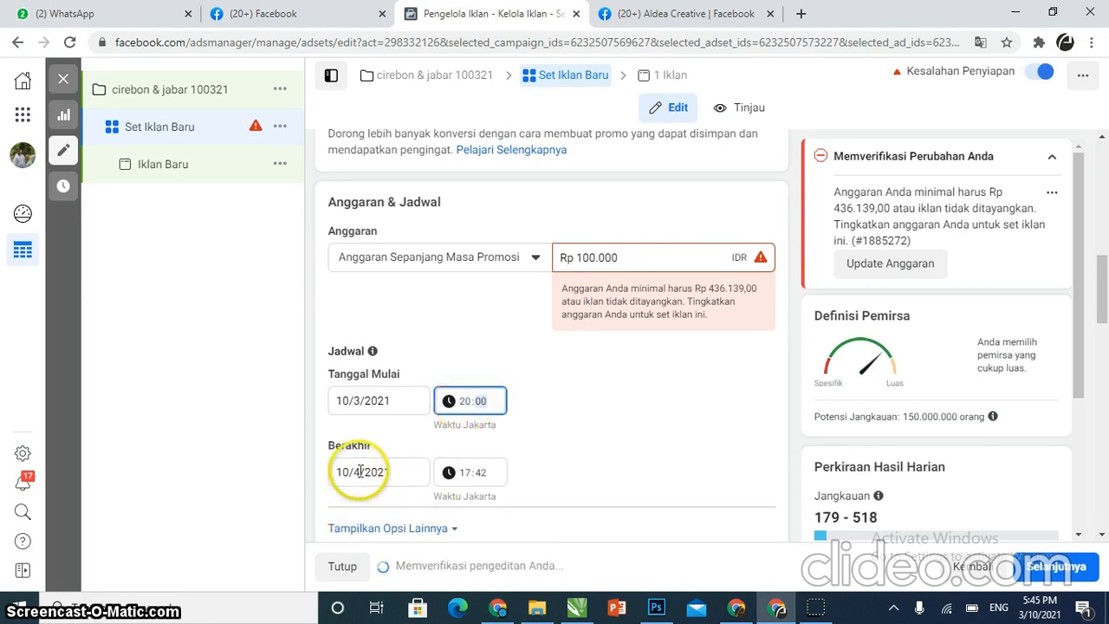
Set the ad set end date to 16/3/2021
{"action": "left_click", "coordinate": [365, 472]}
{"action": "left_click", "coordinate": [343, 281]}
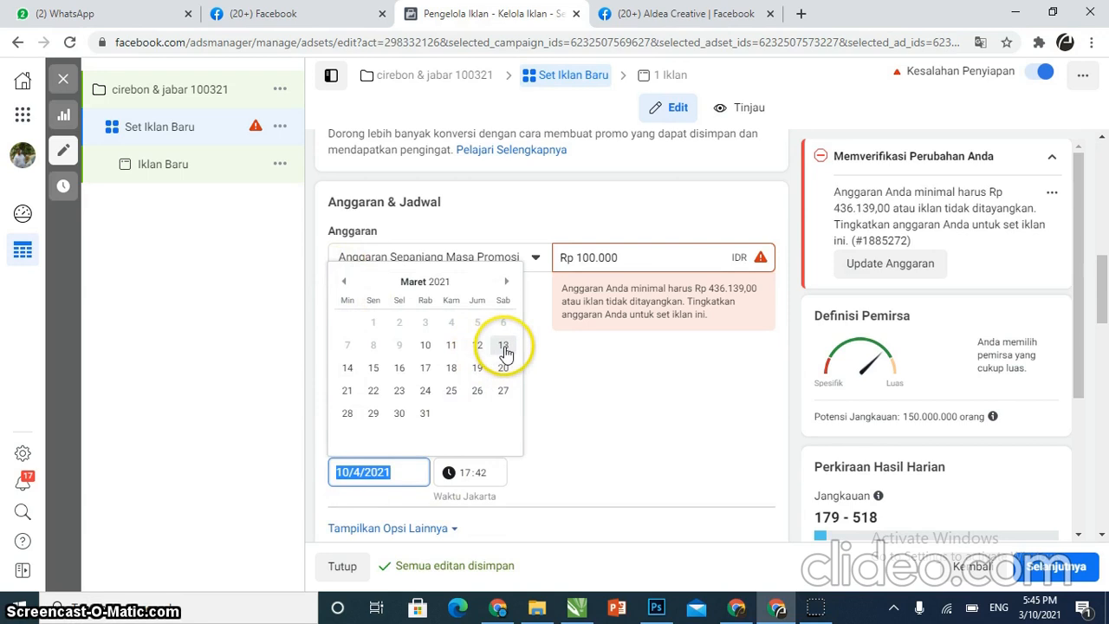
{"action": "left_click", "coordinate": [398, 367]}
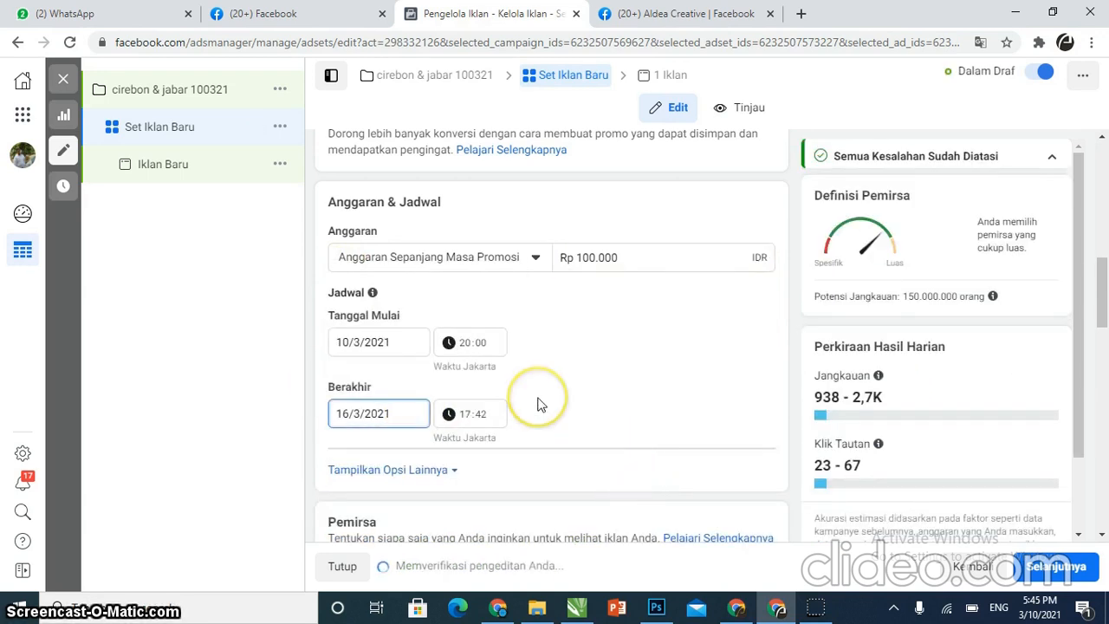
Set the ad set end time to 00:00
{"action": "left_click", "coordinate": [466, 415]}
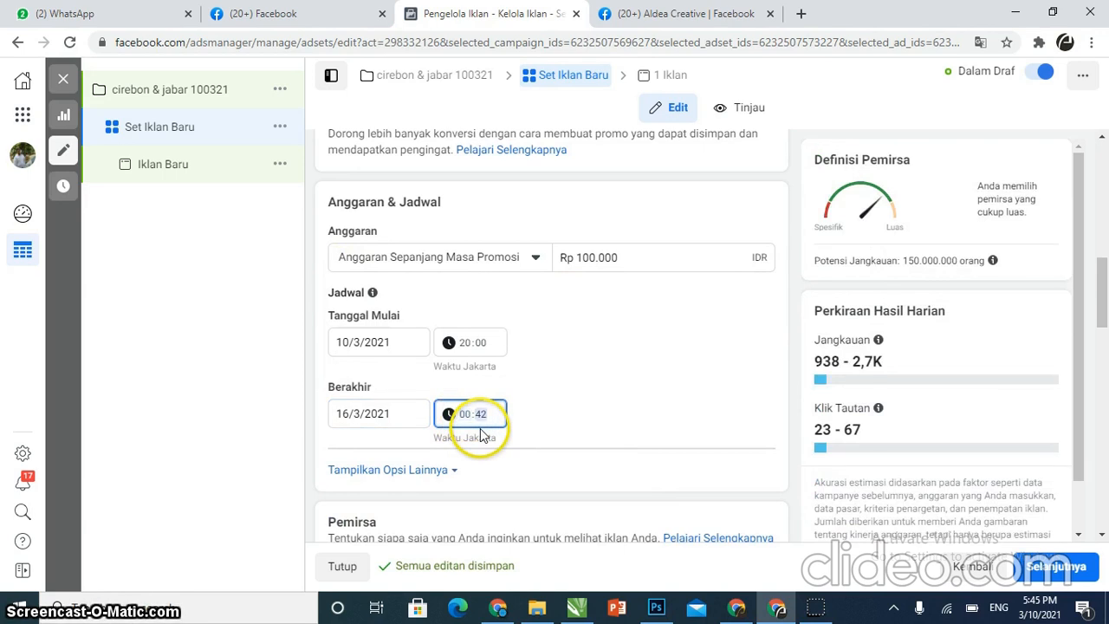
{"action": "type", "text": "00"}
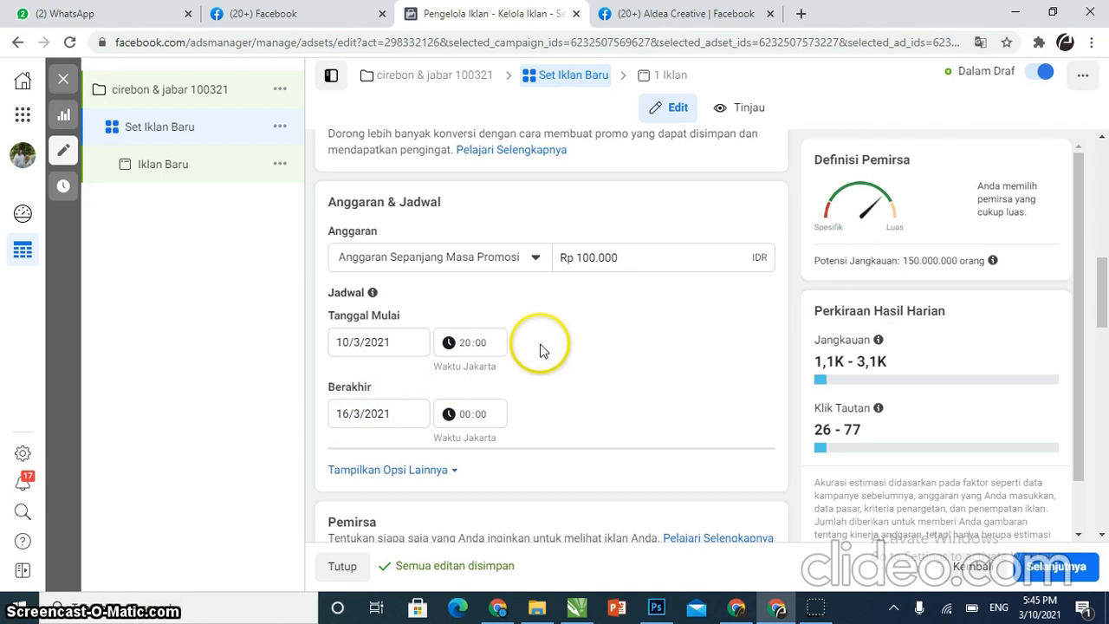
{"action": "scroll", "coordinate": [592, 324], "scroll_direction": "down", "scroll_amount": 5}
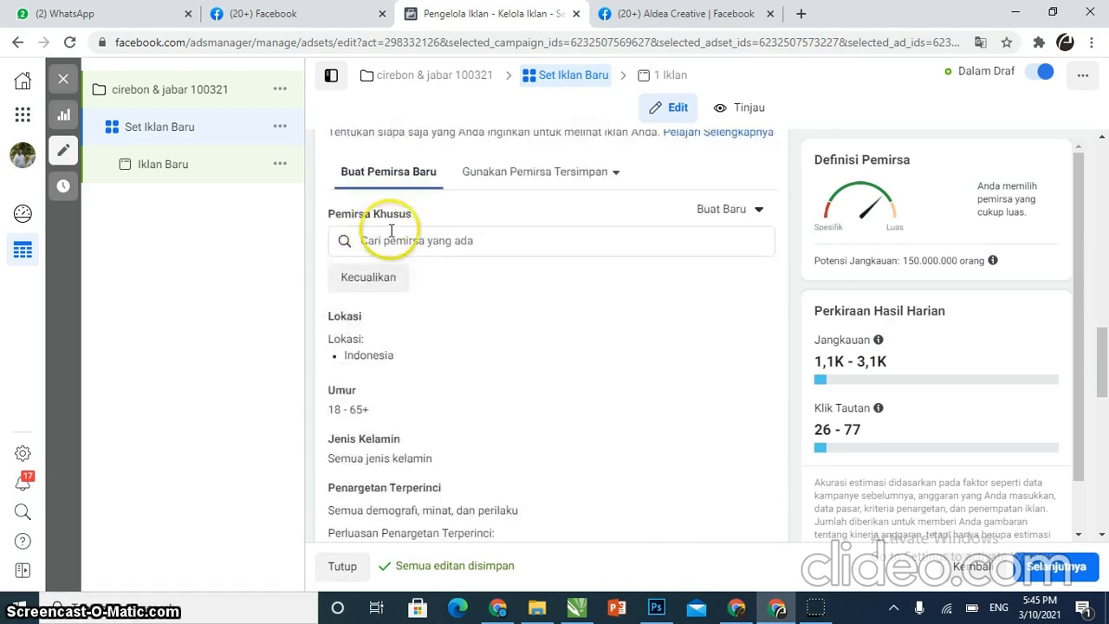
{"action": "left_click", "coordinate": [408, 240]}
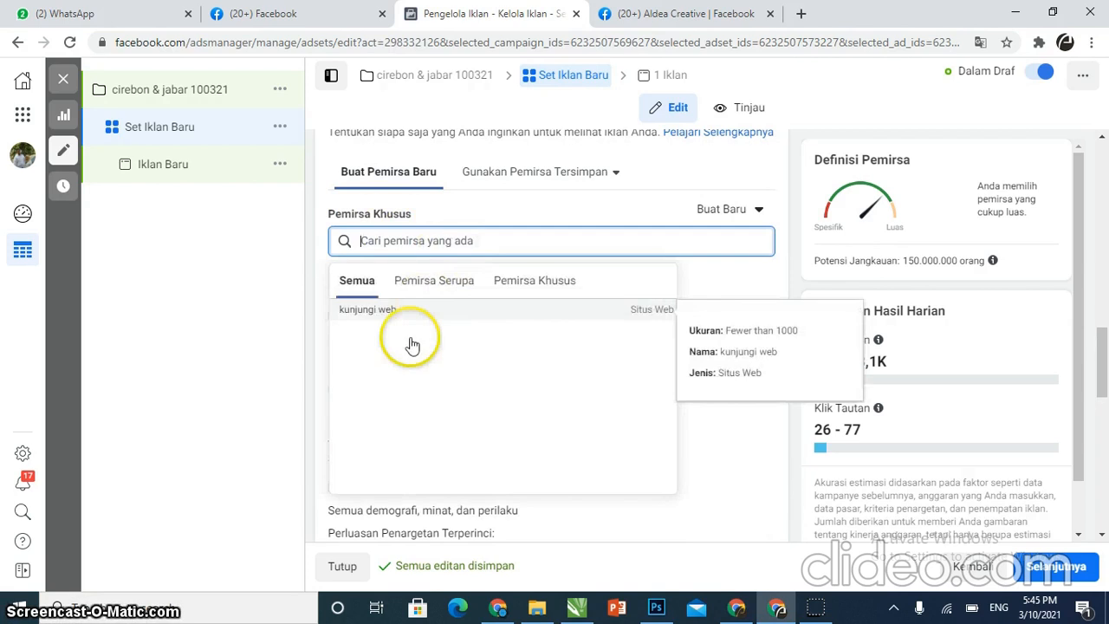
{"action": "left_click", "coordinate": [291, 285]}
{"action": "mouse_move", "coordinate": [372, 354]}
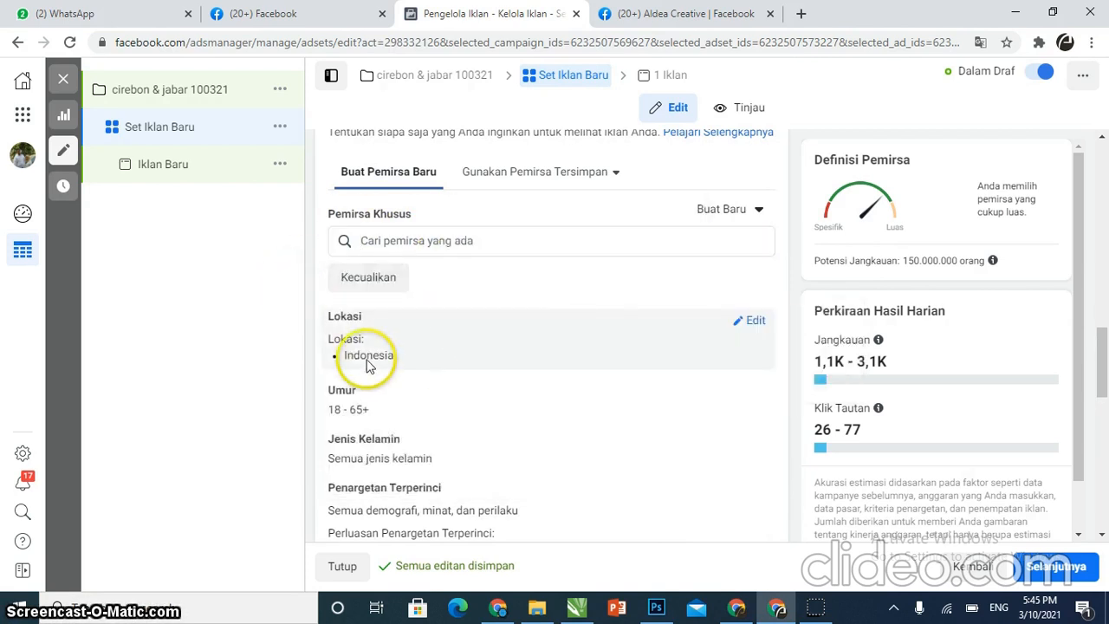
Edit the audience location and add Cirebon, West Java as a targeted location
{"action": "left_click", "coordinate": [754, 324]}
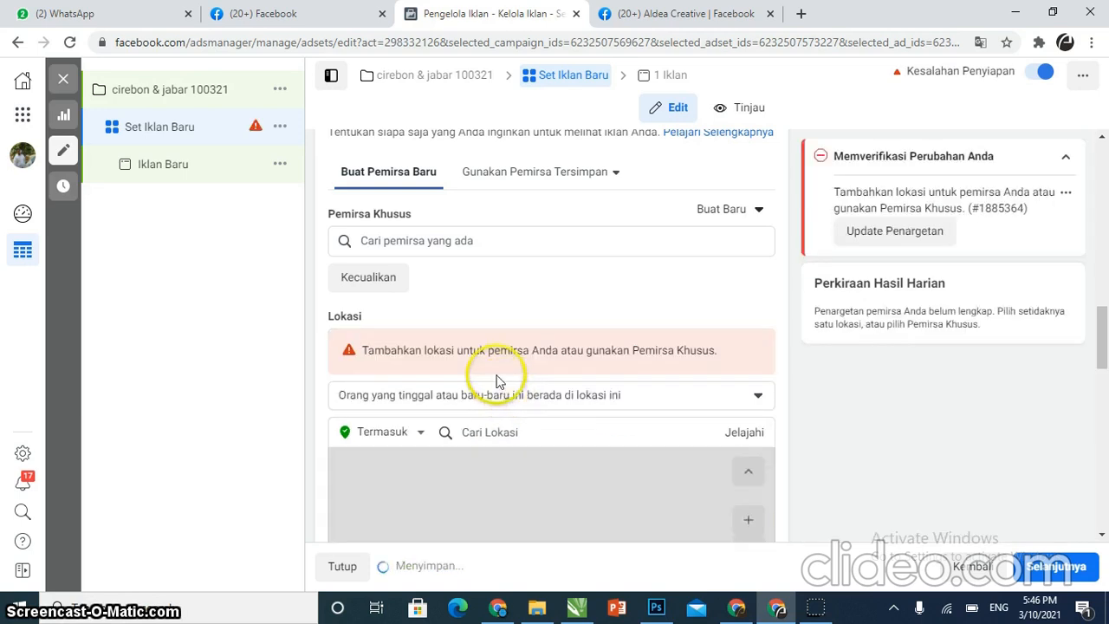
{"action": "left_click", "coordinate": [407, 395]}
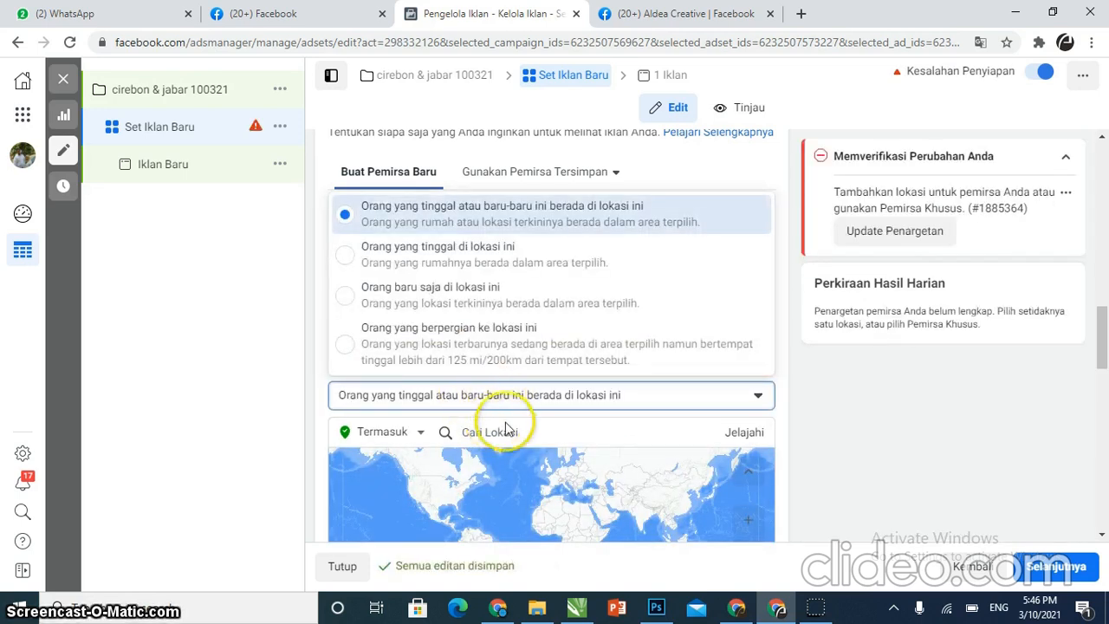
{"action": "left_click", "coordinate": [509, 428]}
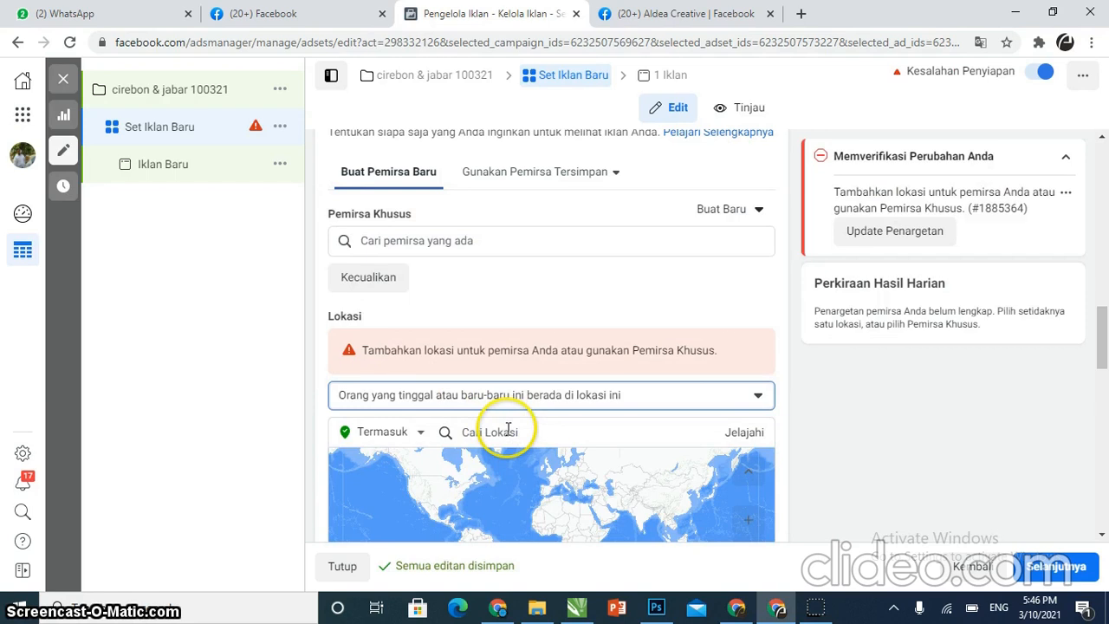
{"action": "left_click", "coordinate": [526, 432]}
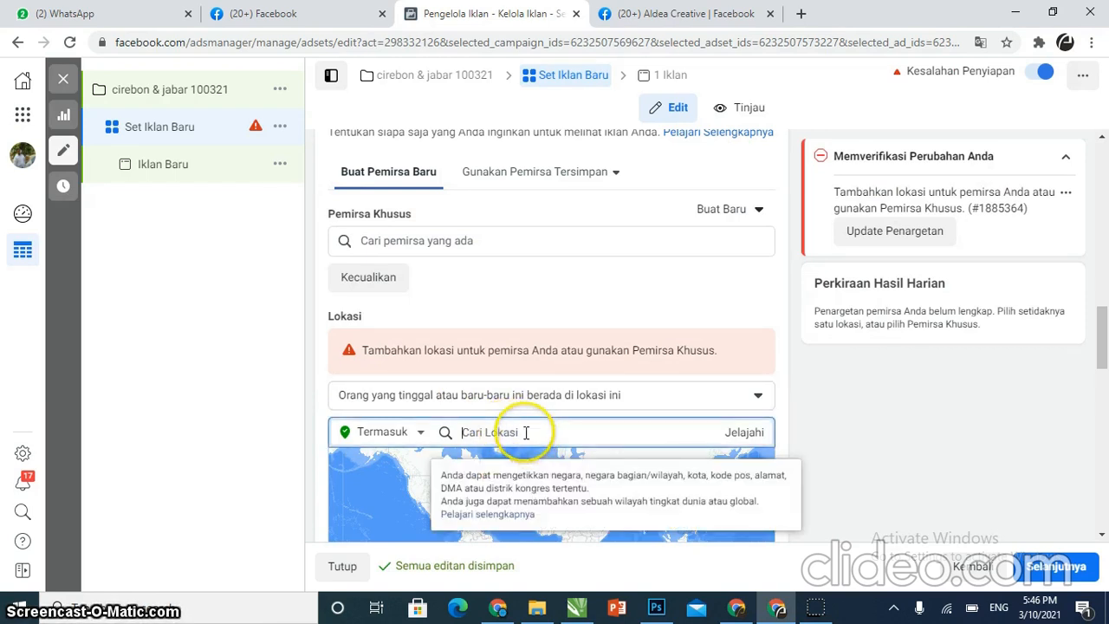
{"action": "type", "text": "c"}
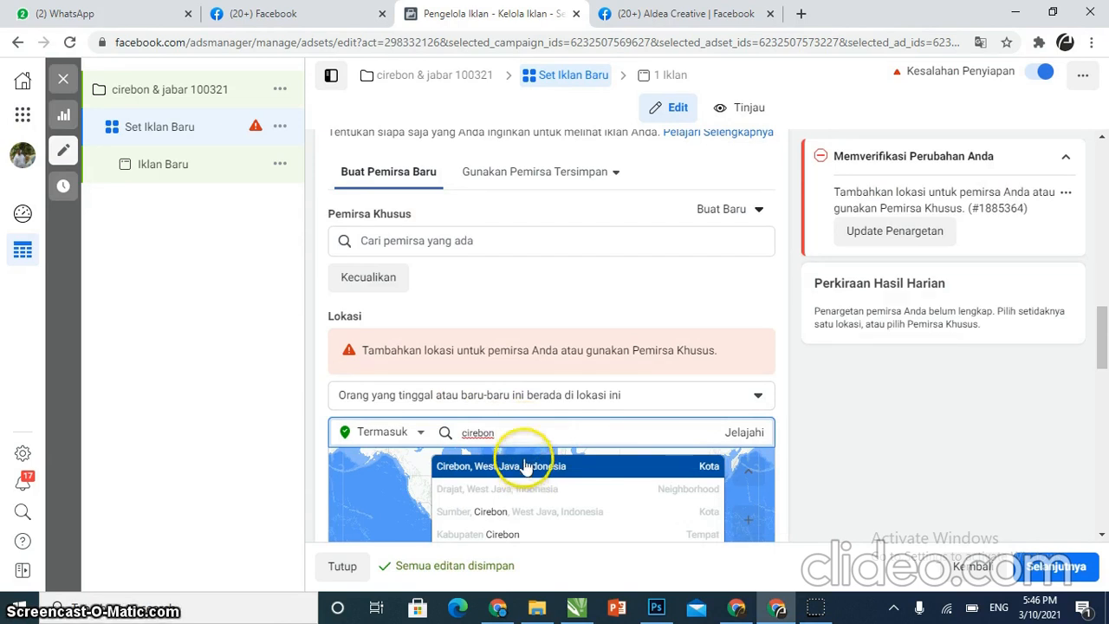
{"action": "type", "text": "irebon"}
{"action": "key", "text": "Return"}
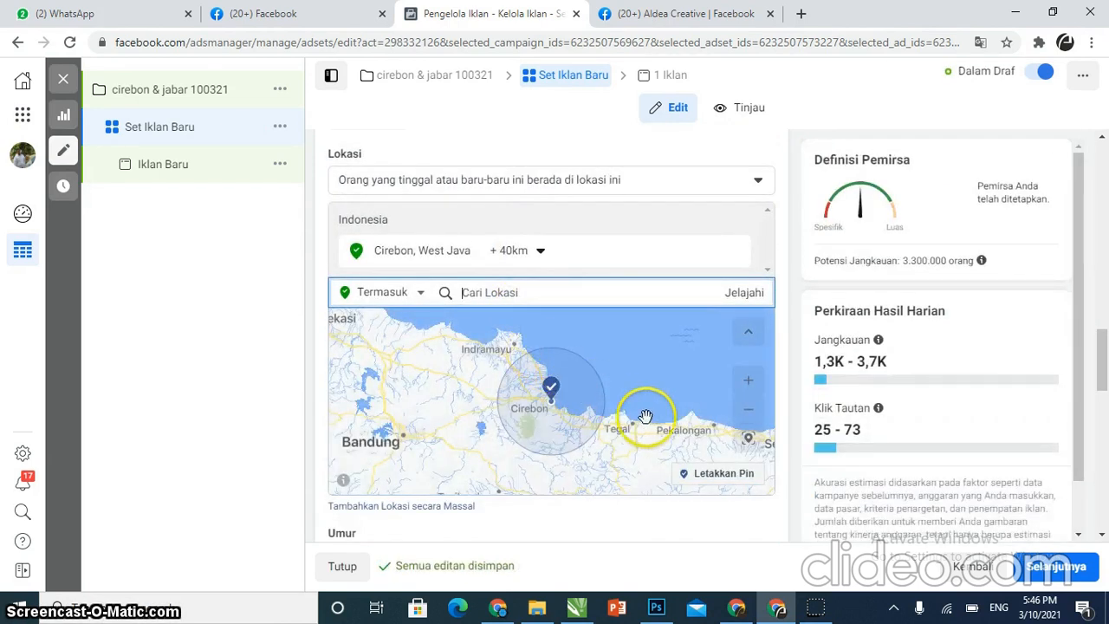
Drop a location pin south-west of Cirebon and set its radius to 40 km
{"action": "left_click_drag", "start_coordinate": [649, 416], "coordinate": [566, 411]}
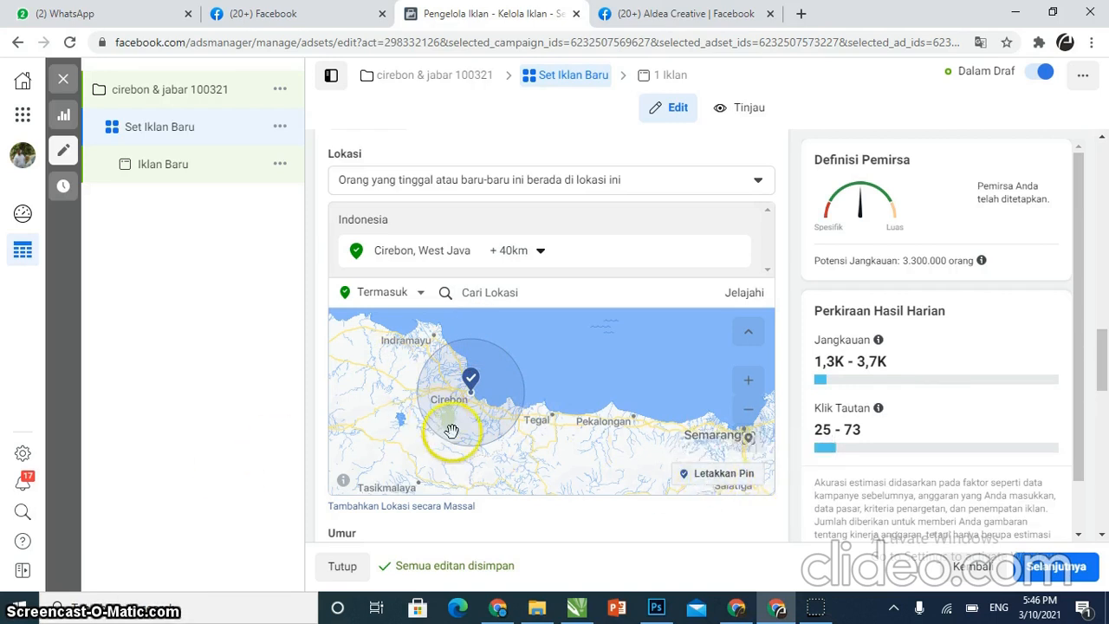
{"action": "left_click", "coordinate": [719, 475]}
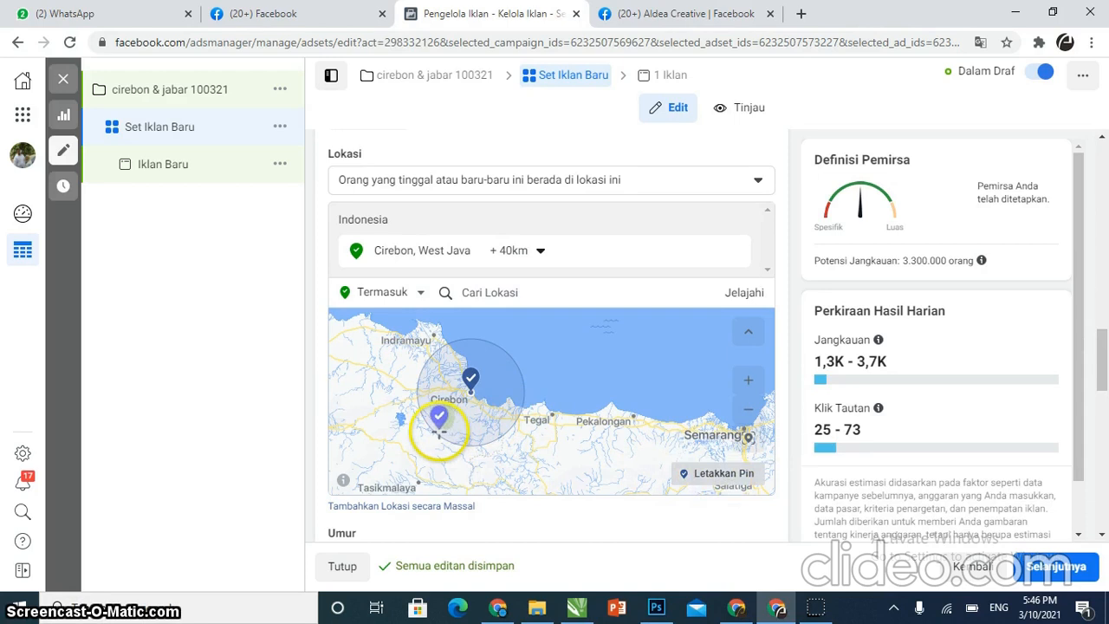
{"action": "left_click", "coordinate": [441, 424]}
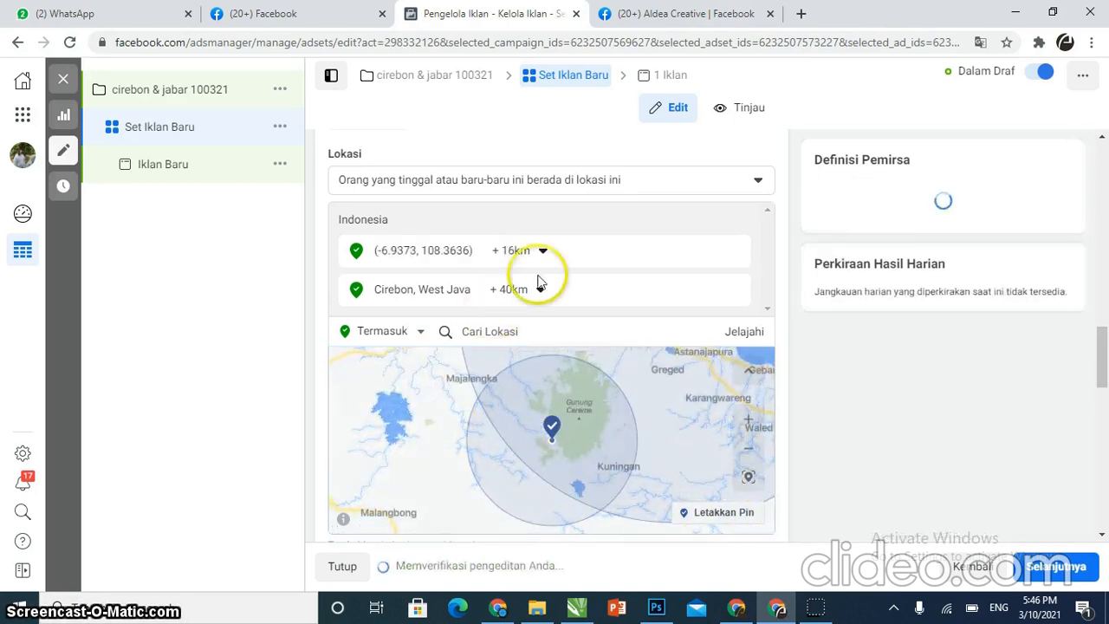
{"action": "left_click", "coordinate": [546, 252]}
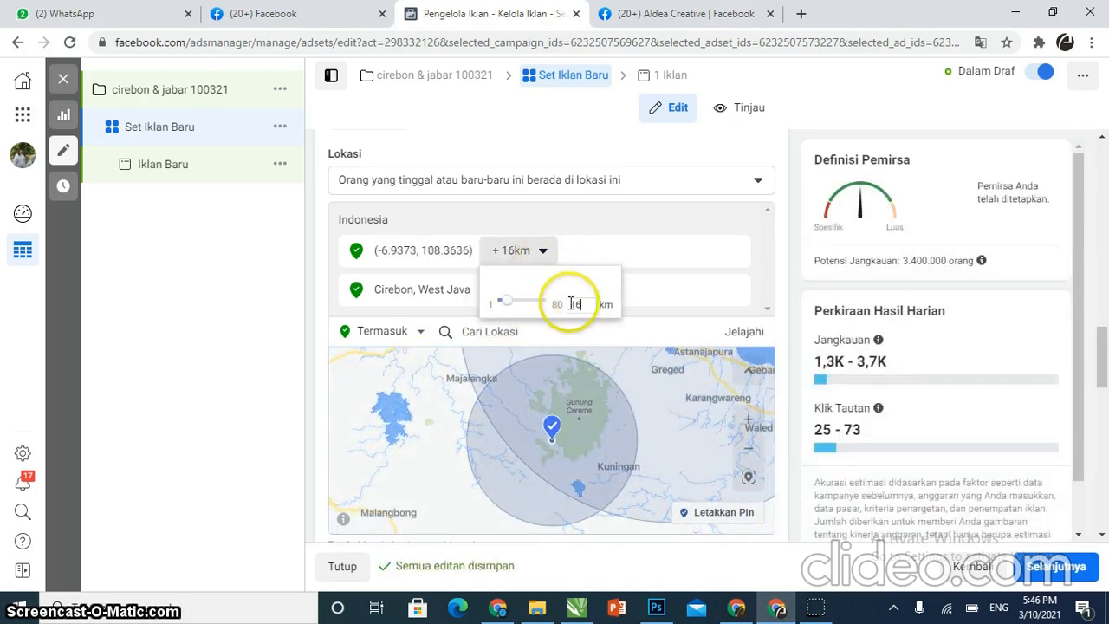
{"action": "left_click_drag", "start_coordinate": [572, 304], "coordinate": [539, 327]}
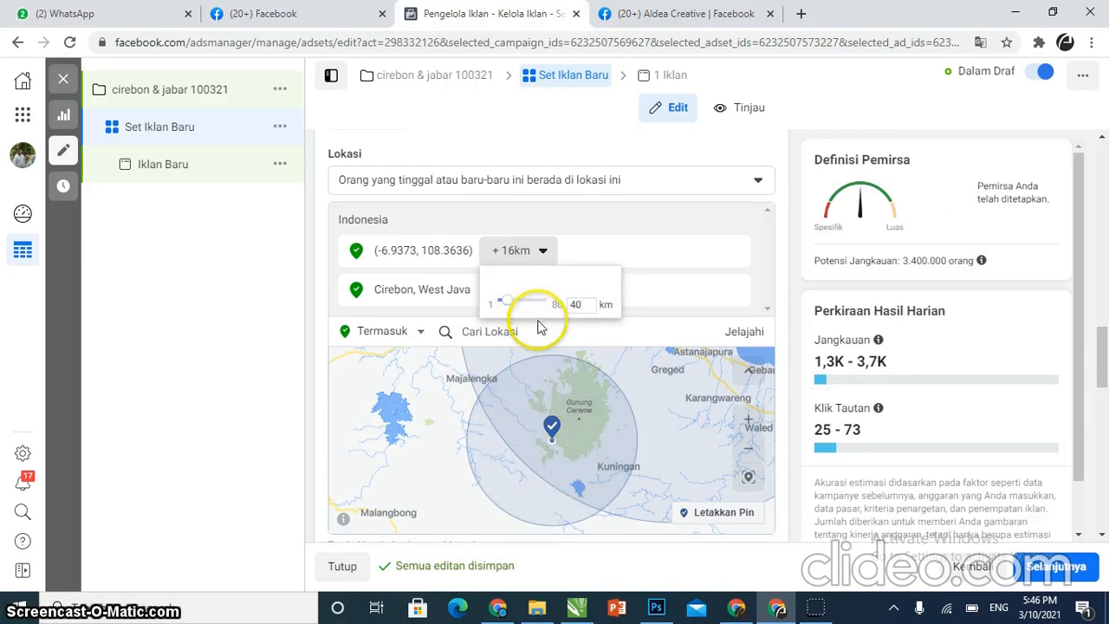
{"action": "key", "text": "Return"}
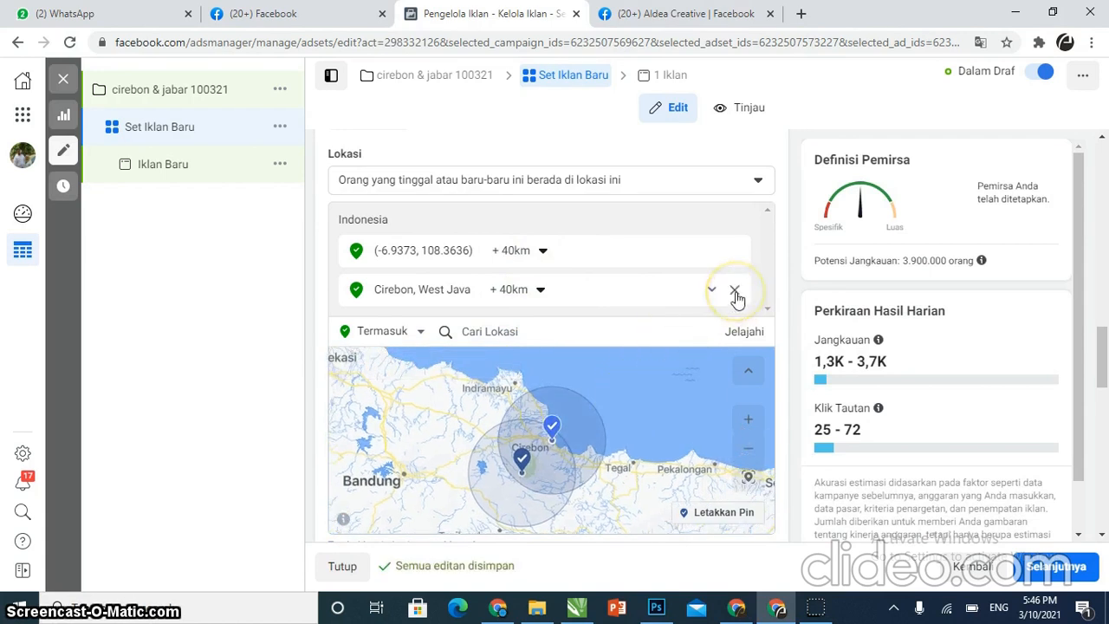
Remove Cirebon, West Java from the locations and pin a location near Indramayu with a 20 km radius
{"action": "left_click", "coordinate": [734, 292]}
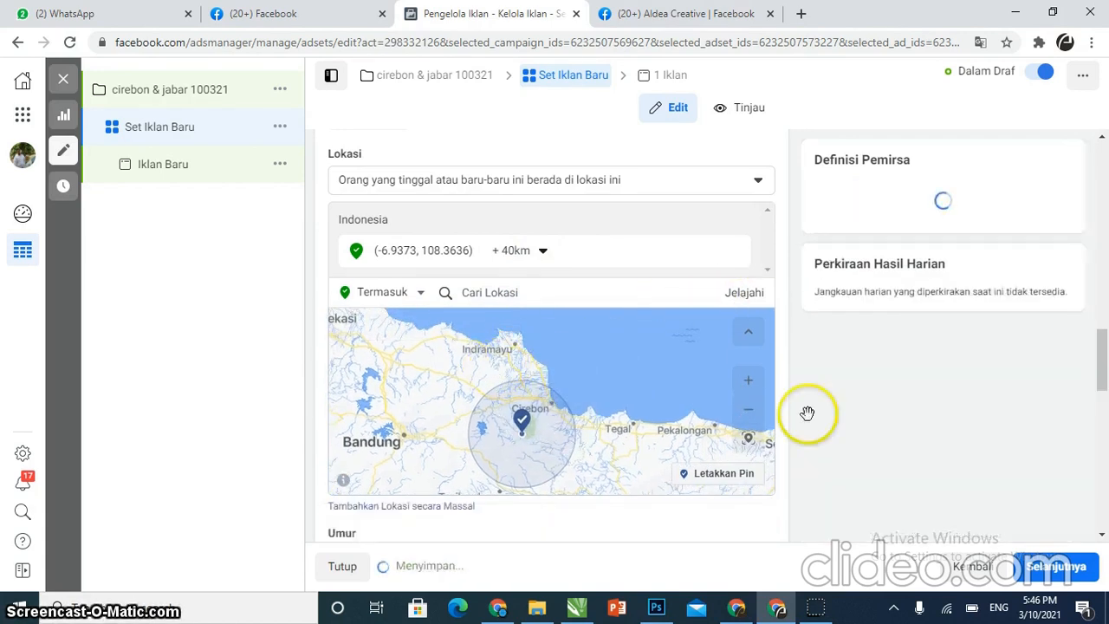
{"action": "left_click", "coordinate": [739, 481]}
{"action": "left_click", "coordinate": [517, 358]}
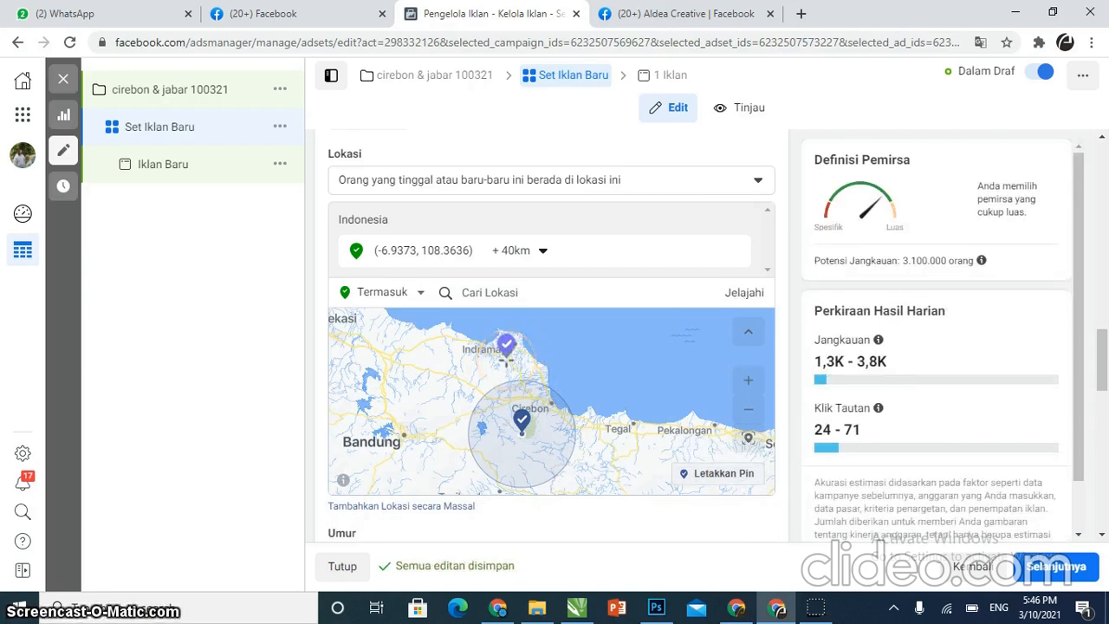
{"action": "left_click", "coordinate": [513, 361]}
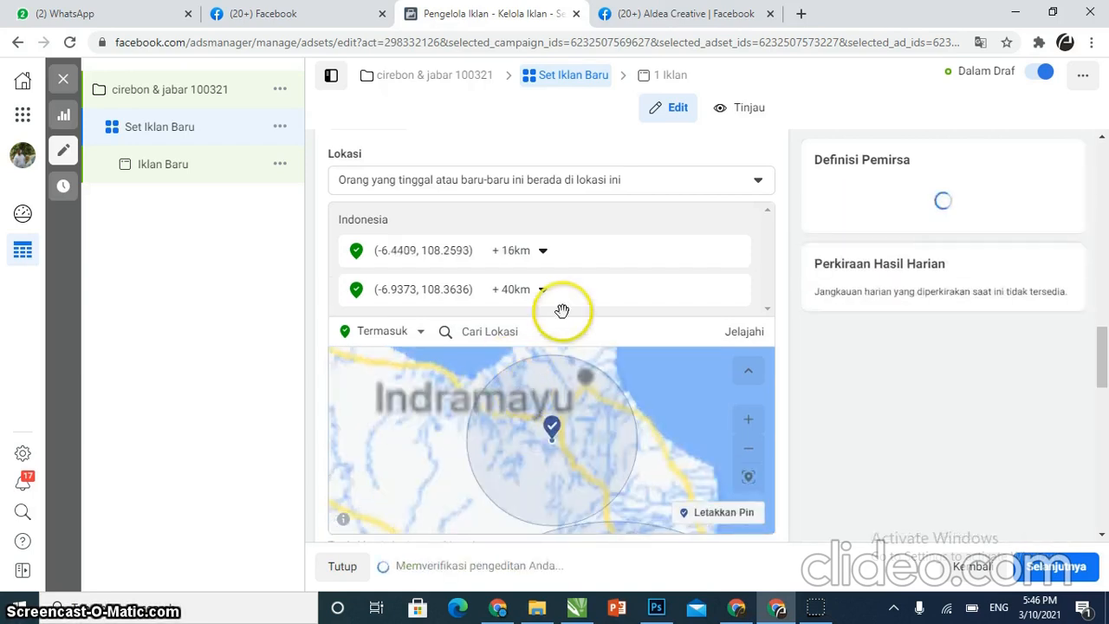
{"action": "left_click", "coordinate": [546, 258]}
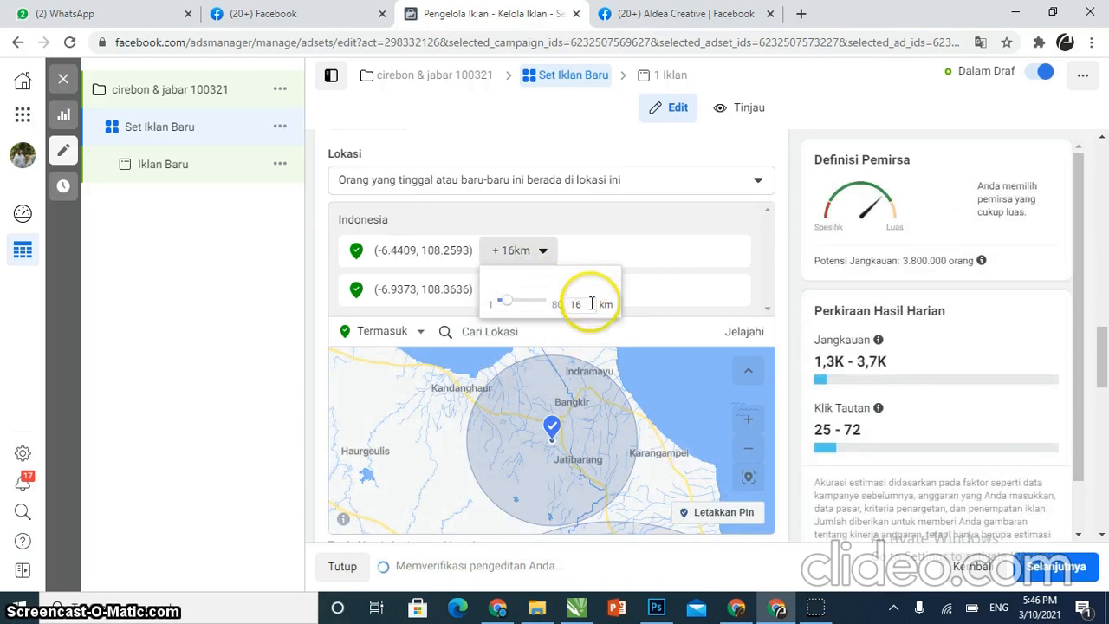
{"action": "left_click_drag", "start_coordinate": [597, 302], "coordinate": [552, 301]}
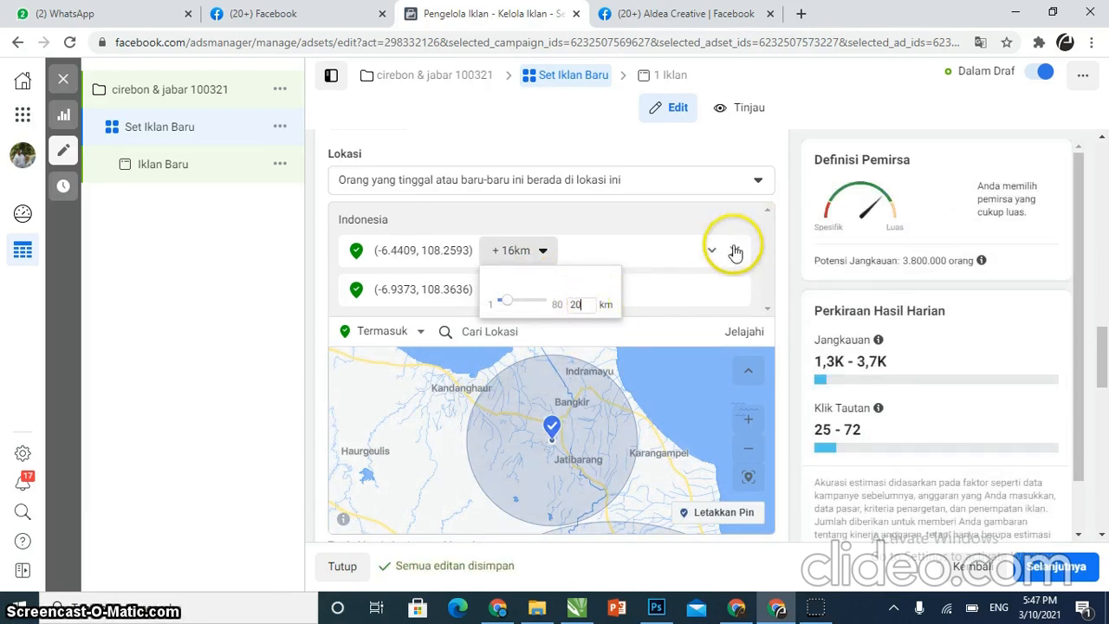
{"action": "left_click", "coordinate": [682, 297]}
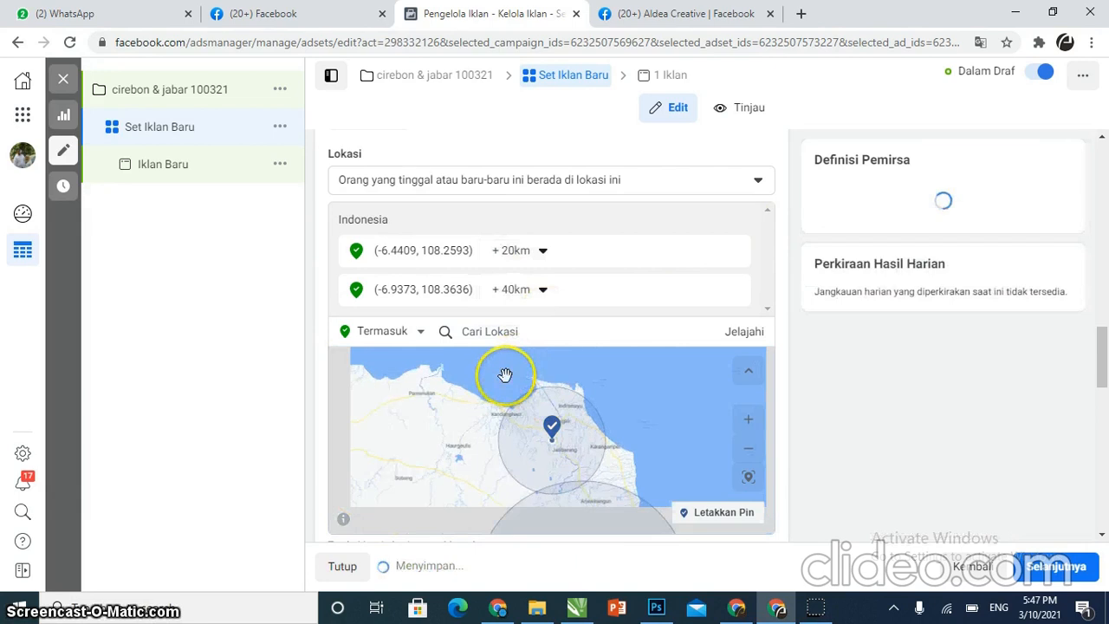
Pin another location on the coast south-east of Indramayu and set its radius to 10 km
{"action": "scroll", "coordinate": [564, 433], "scroll_direction": "up", "scroll_amount": 5}
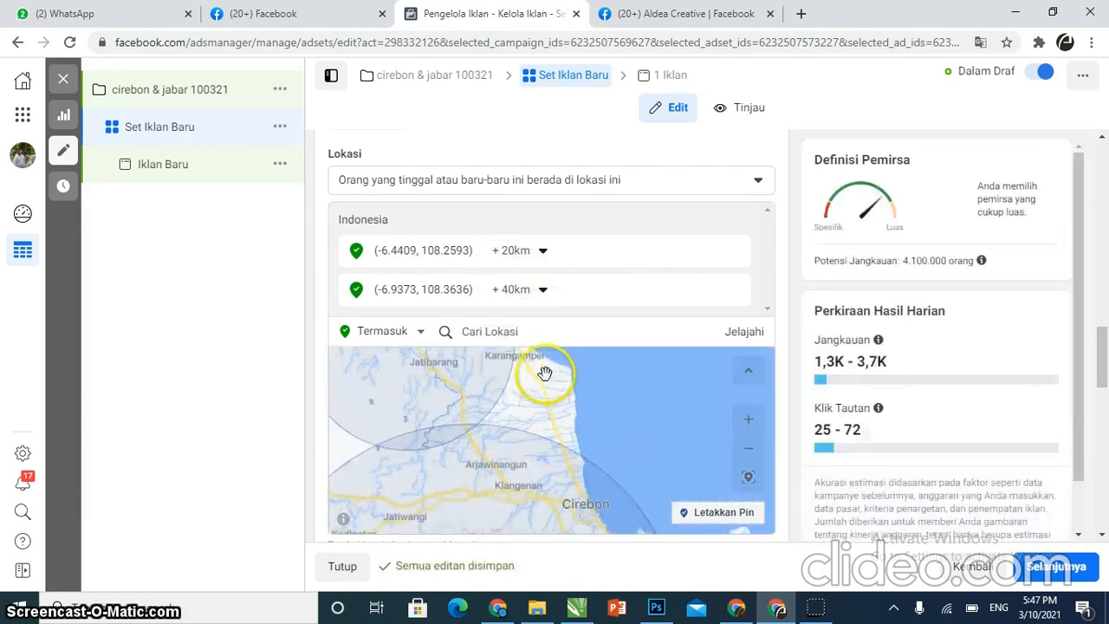
{"action": "double_click", "coordinate": [545, 373]}
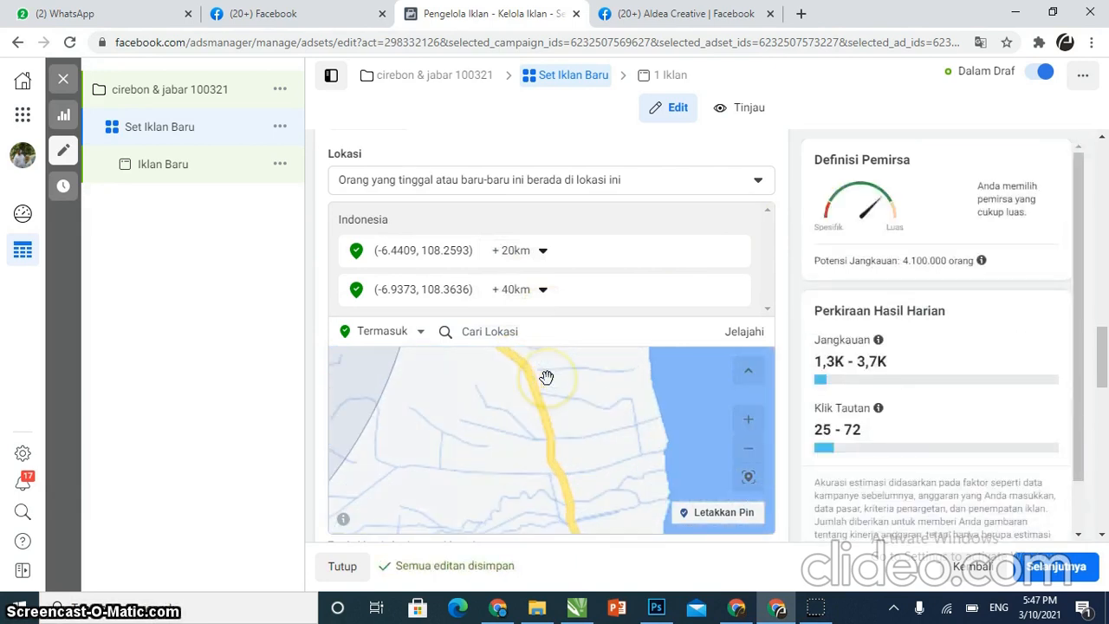
{"action": "scroll", "coordinate": [582, 445], "scroll_direction": "down", "scroll_amount": 1}
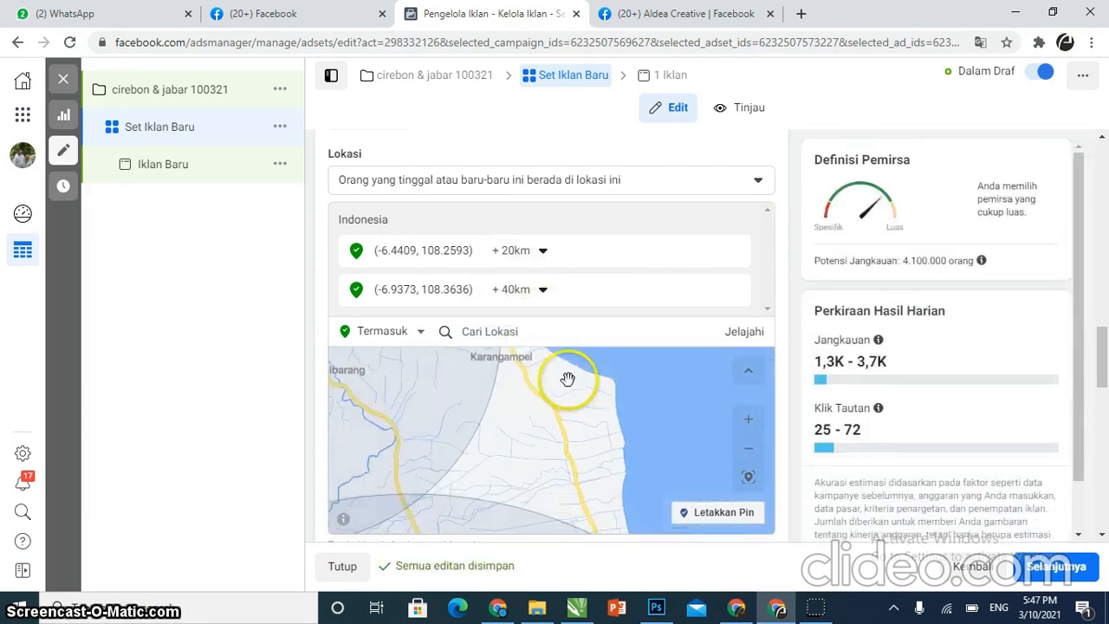
{"action": "scroll", "coordinate": [567, 378], "scroll_direction": "up", "scroll_amount": 1}
{"action": "scroll", "coordinate": [566, 377], "scroll_direction": "down", "scroll_amount": 4}
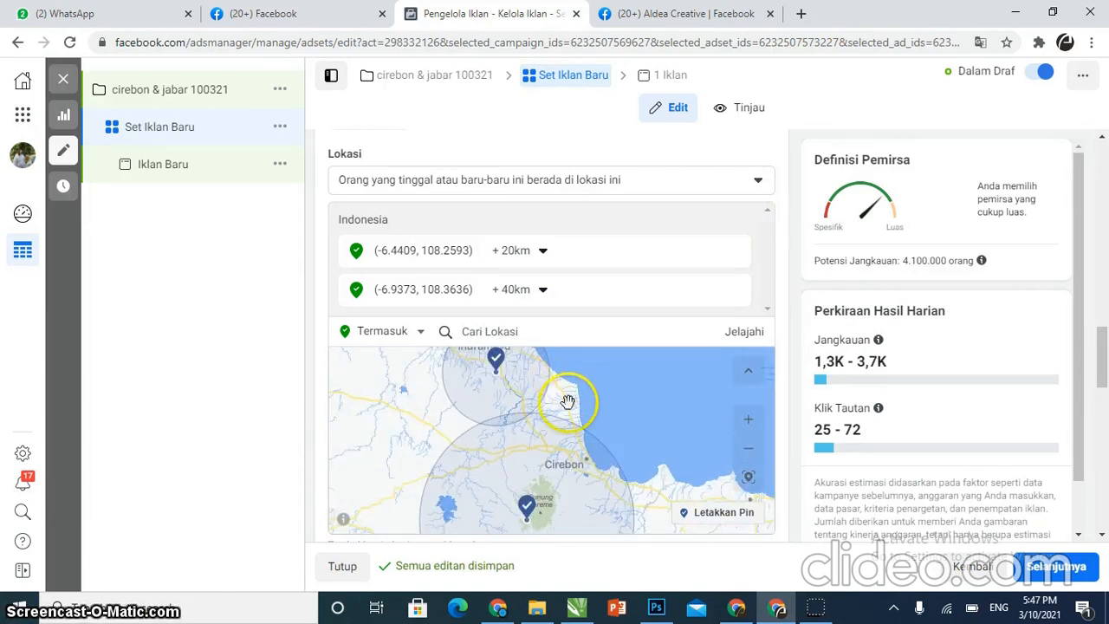
{"action": "scroll", "coordinate": [567, 399], "scroll_direction": "down", "scroll_amount": 2}
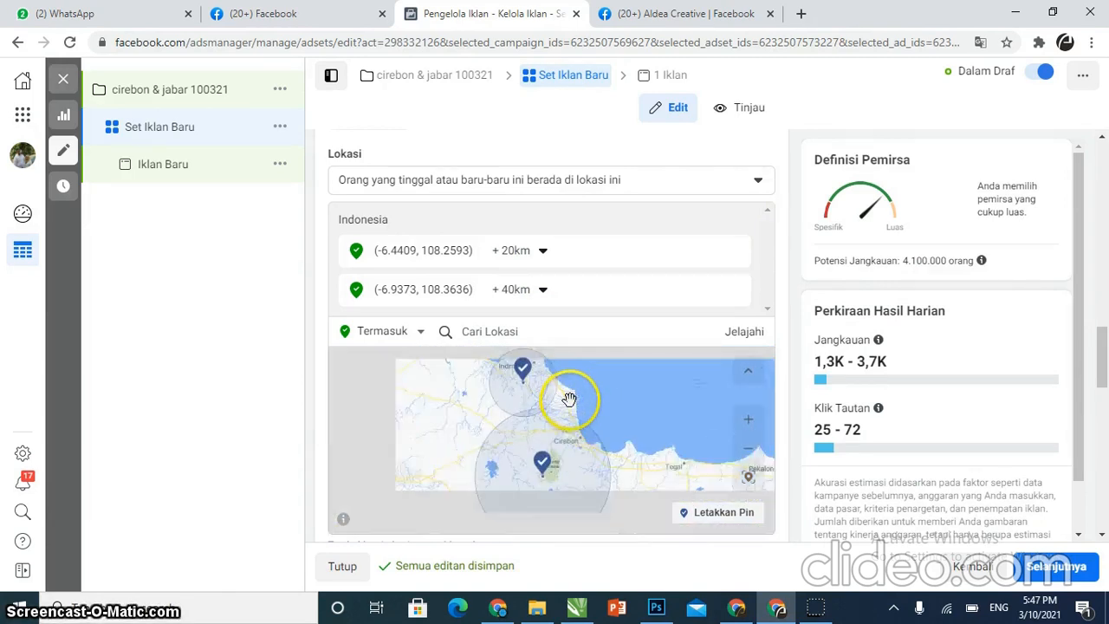
{"action": "left_click", "coordinate": [704, 514]}
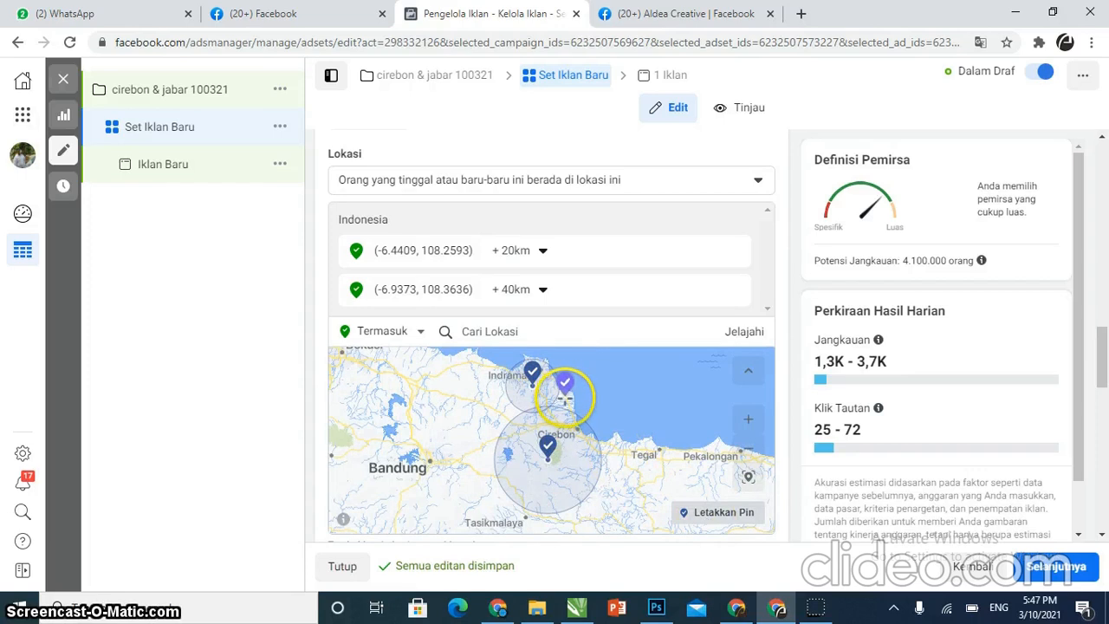
{"action": "left_click", "coordinate": [568, 401]}
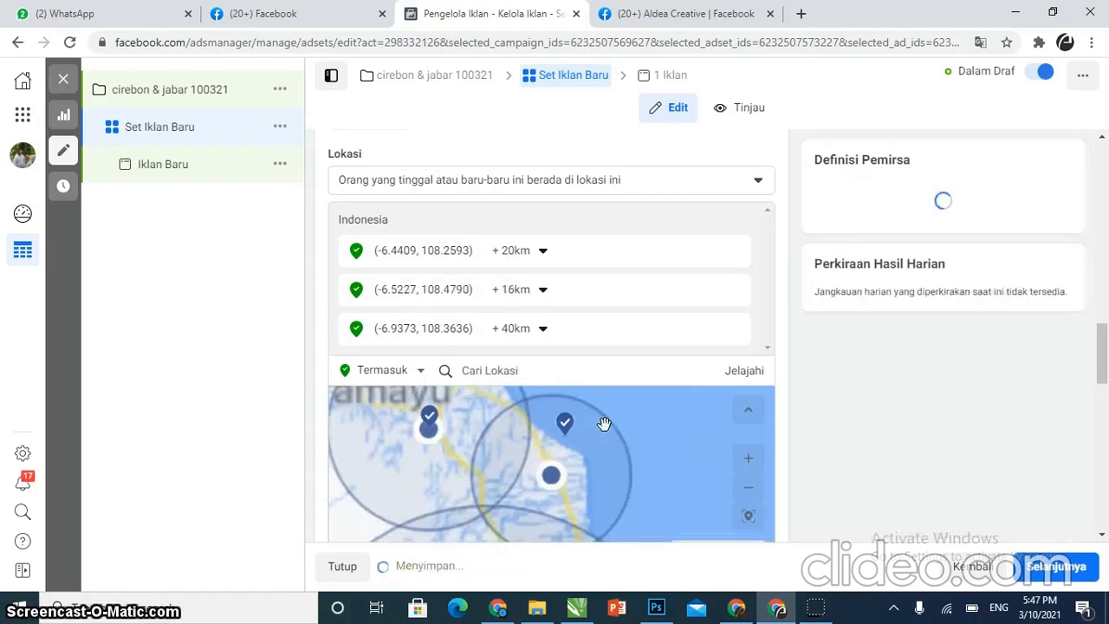
{"action": "left_click", "coordinate": [539, 295]}
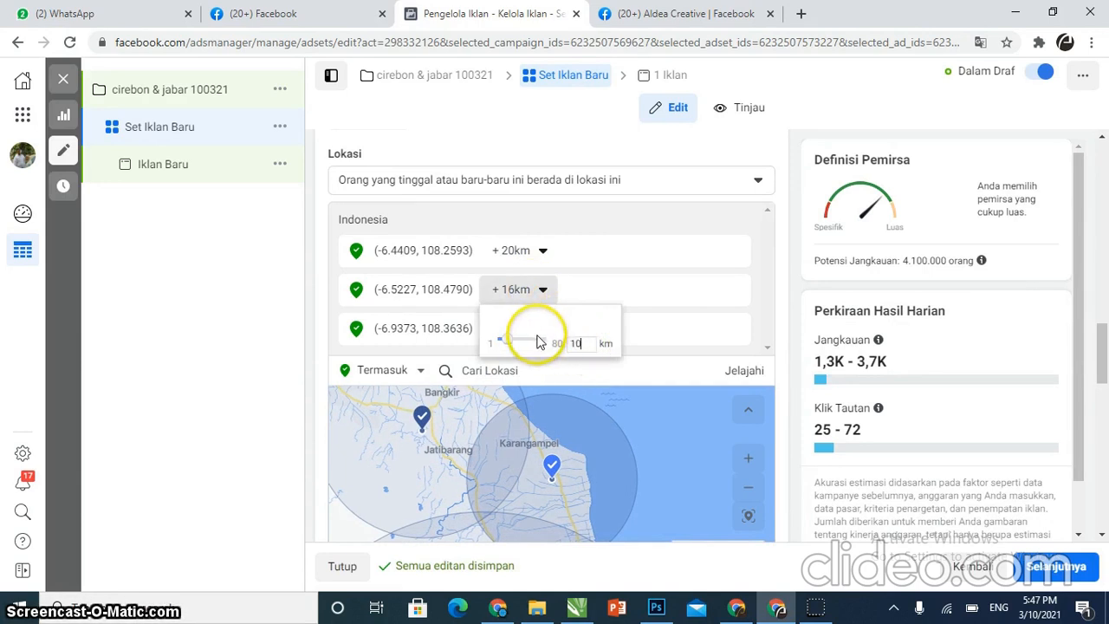
{"action": "type", "text": "10"}
{"action": "key", "text": "Return"}
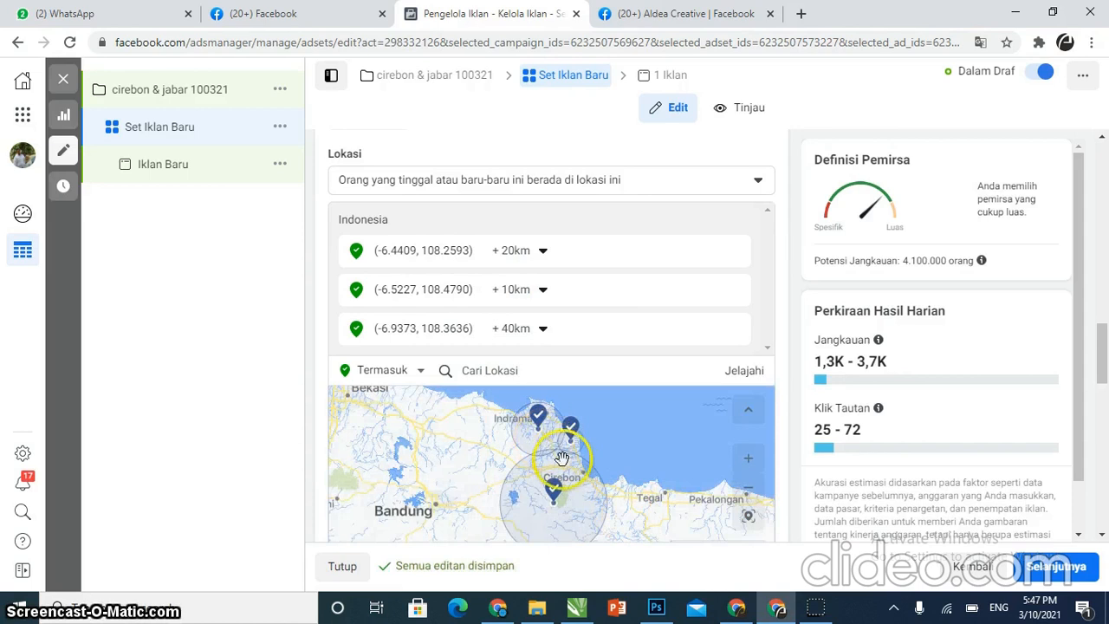
Drop a further location pin near Bekasi on the map
{"action": "left_click_drag", "start_coordinate": [566, 460], "coordinate": [638, 485]}
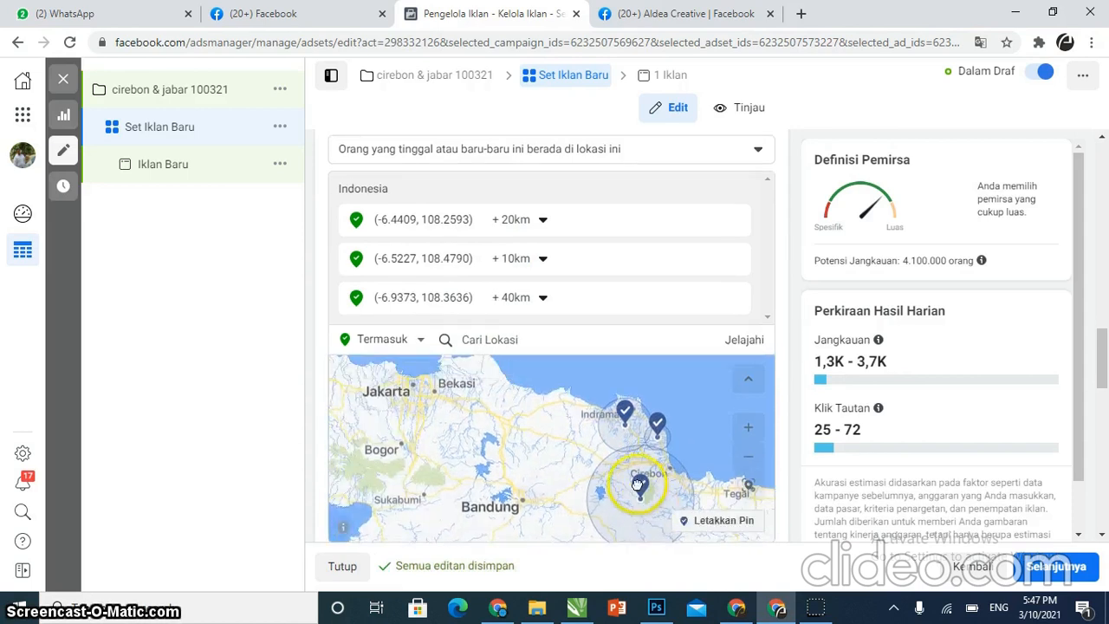
{"action": "left_click", "coordinate": [750, 518]}
{"action": "left_click", "coordinate": [443, 392]}
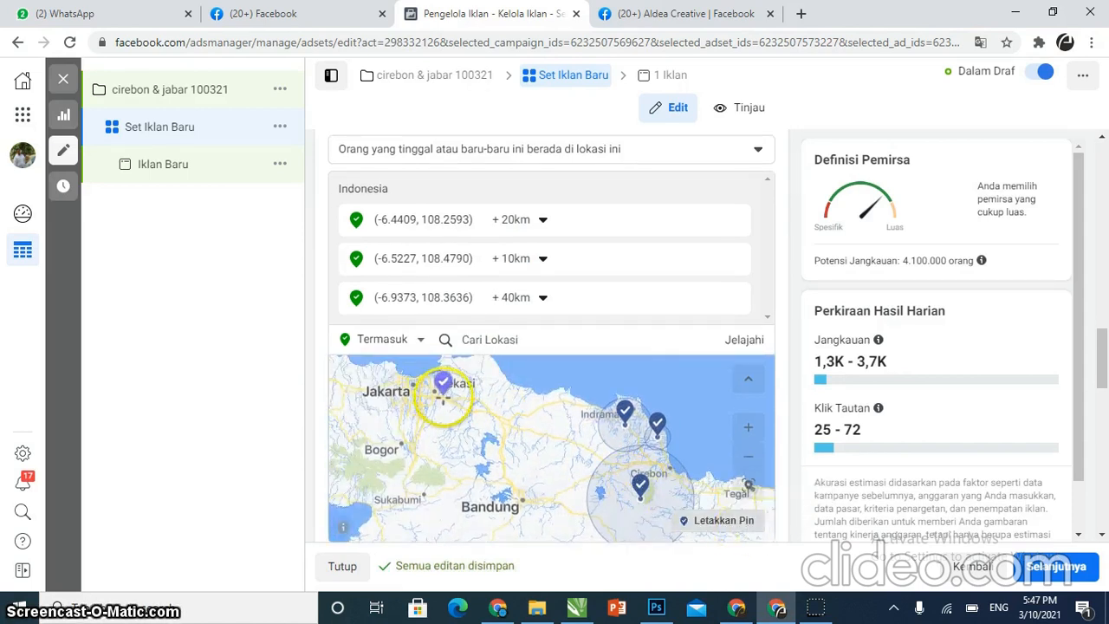
{"action": "left_click", "coordinate": [446, 397]}
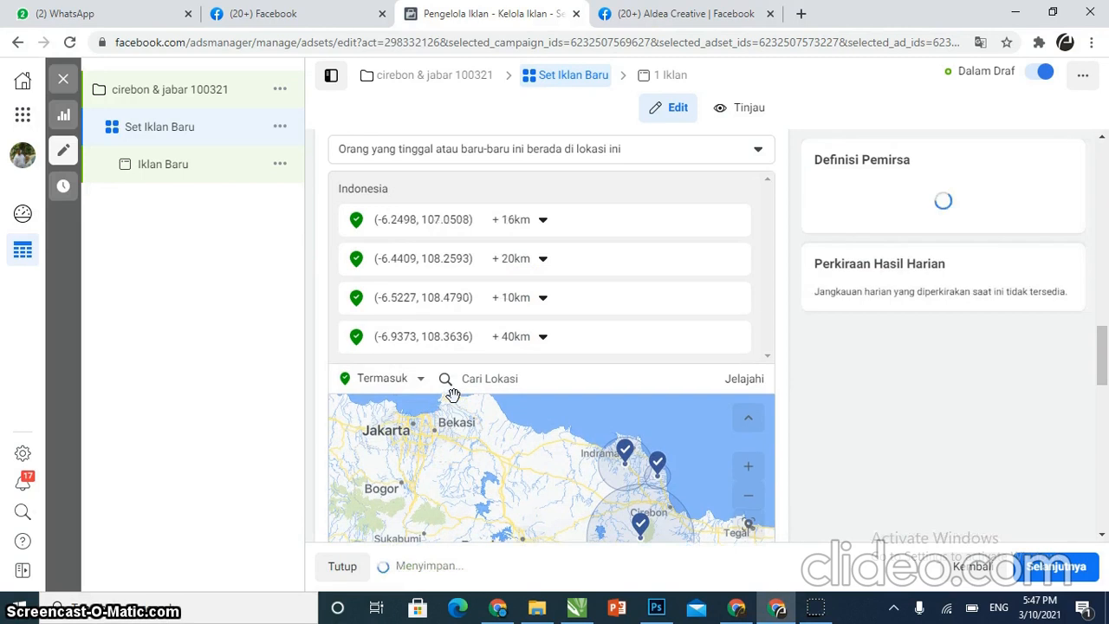
Drop a location pin near Tegal on the map
{"action": "scroll", "coordinate": [367, 394], "scroll_direction": "down", "scroll_amount": 2}
{"action": "scroll", "coordinate": [366, 394], "scroll_direction": "down", "scroll_amount": 1}
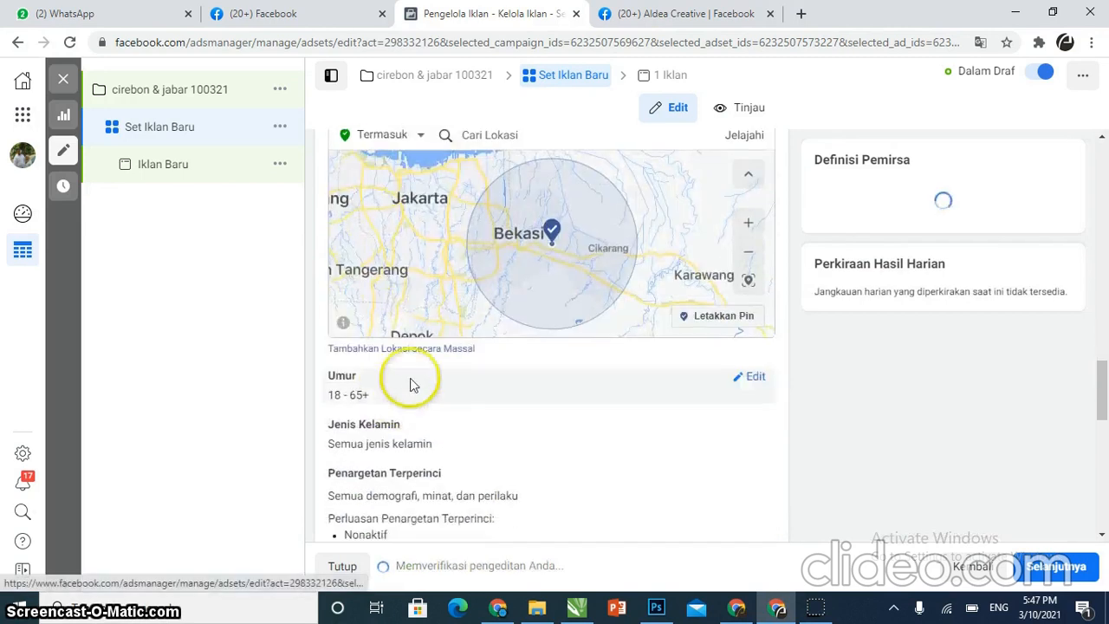
{"action": "double_click", "coordinate": [554, 250]}
{"action": "scroll", "coordinate": [554, 249], "scroll_direction": "up", "scroll_amount": 3}
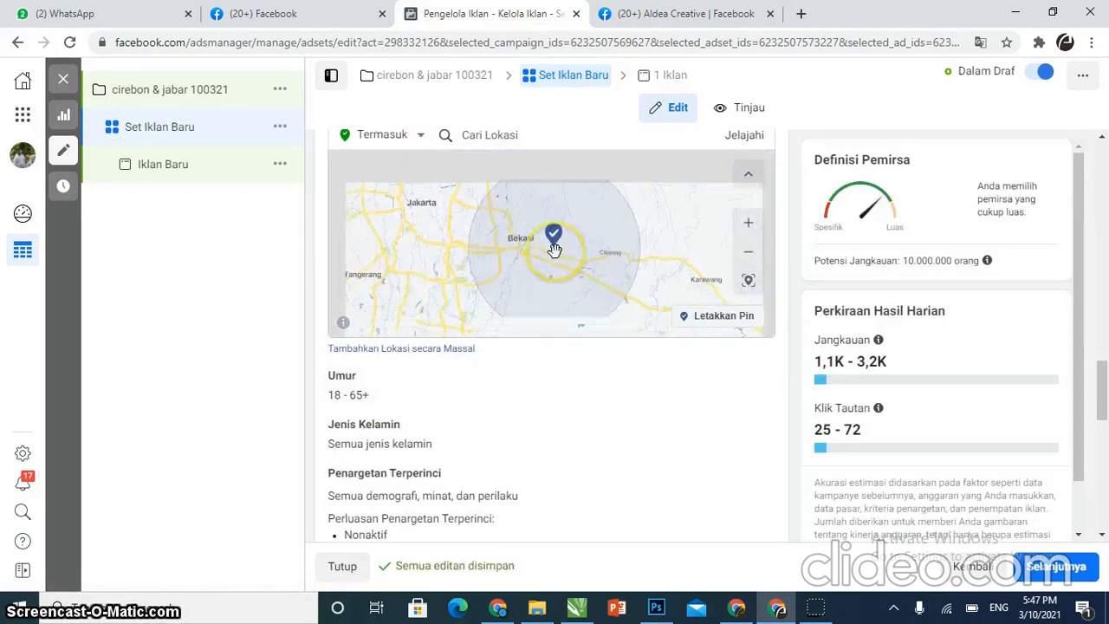
{"action": "left_click_drag", "start_coordinate": [555, 255], "coordinate": [351, 251]}
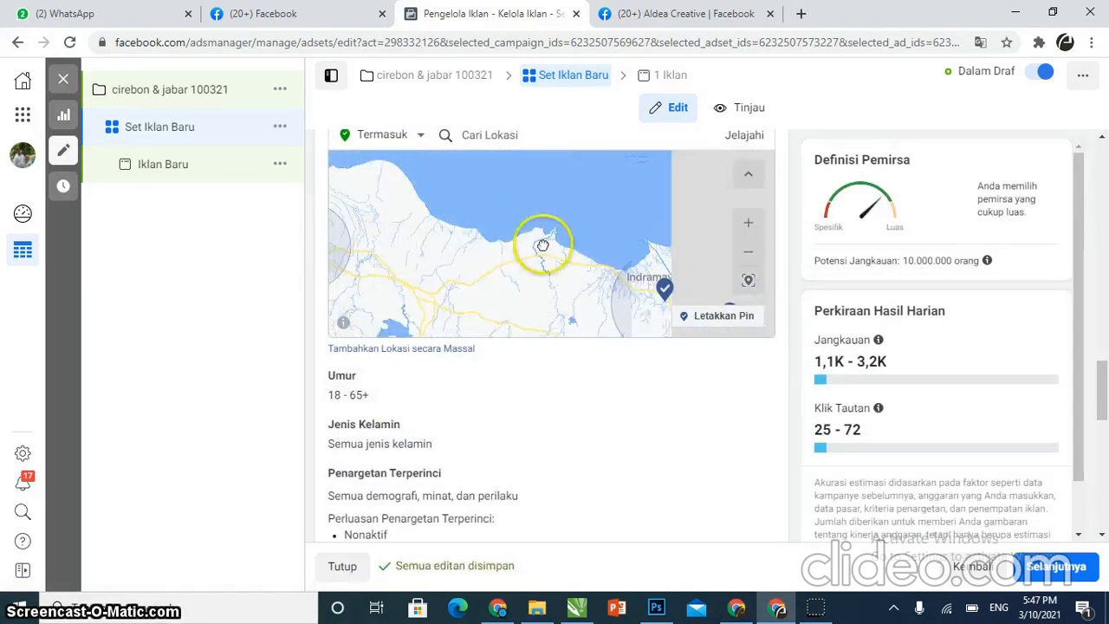
{"action": "left_click_drag", "start_coordinate": [532, 279], "coordinate": [326, 182]}
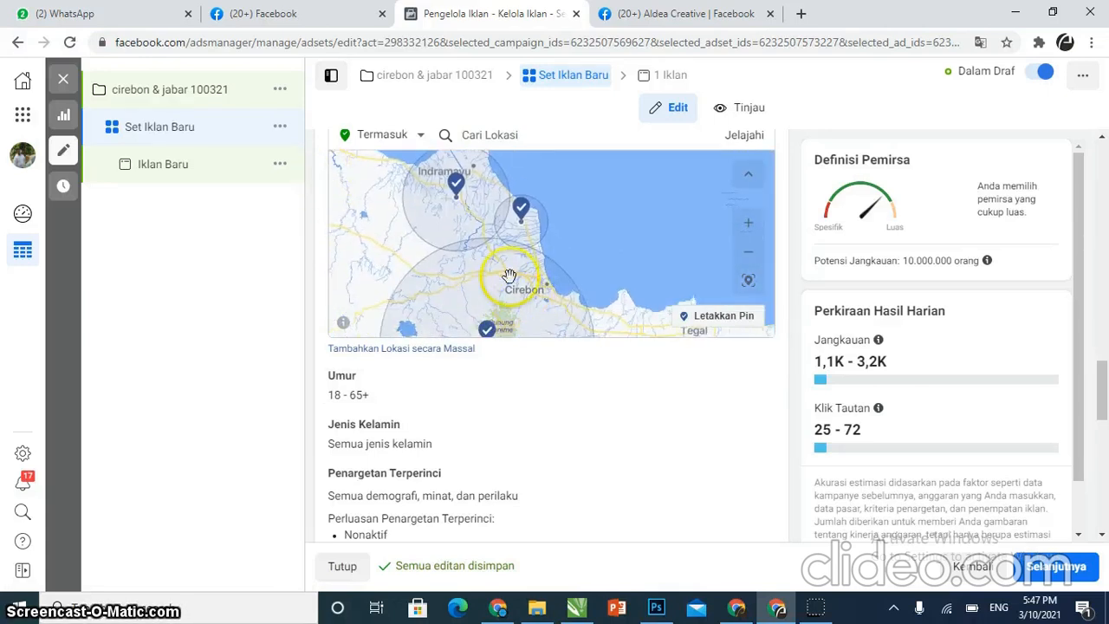
{"action": "left_click_drag", "start_coordinate": [485, 278], "coordinate": [346, 179]}
{"action": "left_click", "coordinate": [718, 316]}
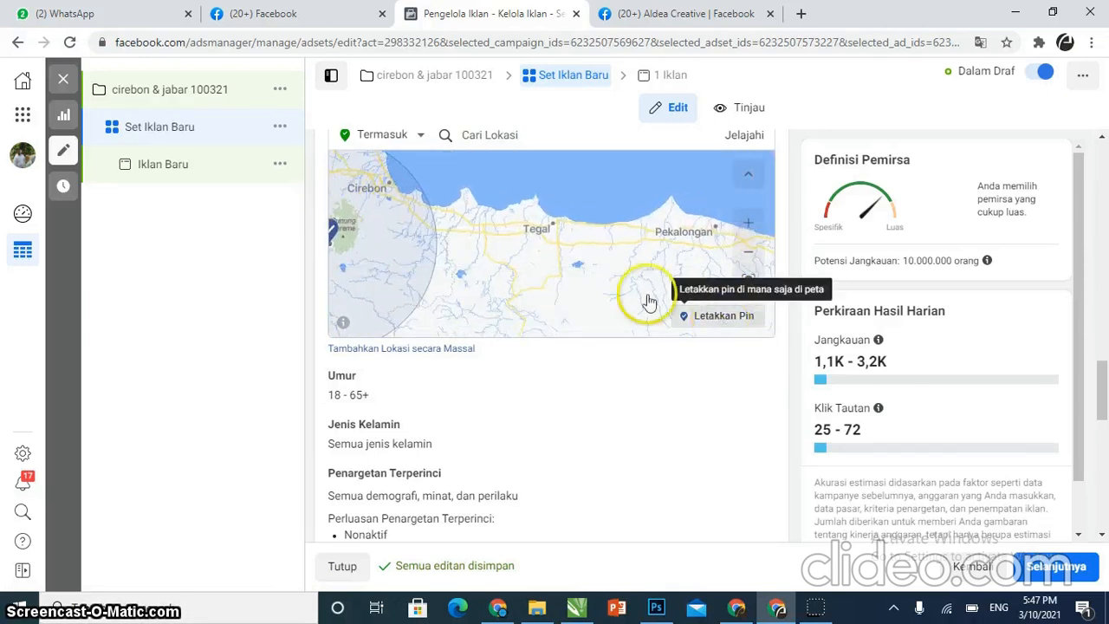
{"action": "left_click", "coordinate": [530, 232]}
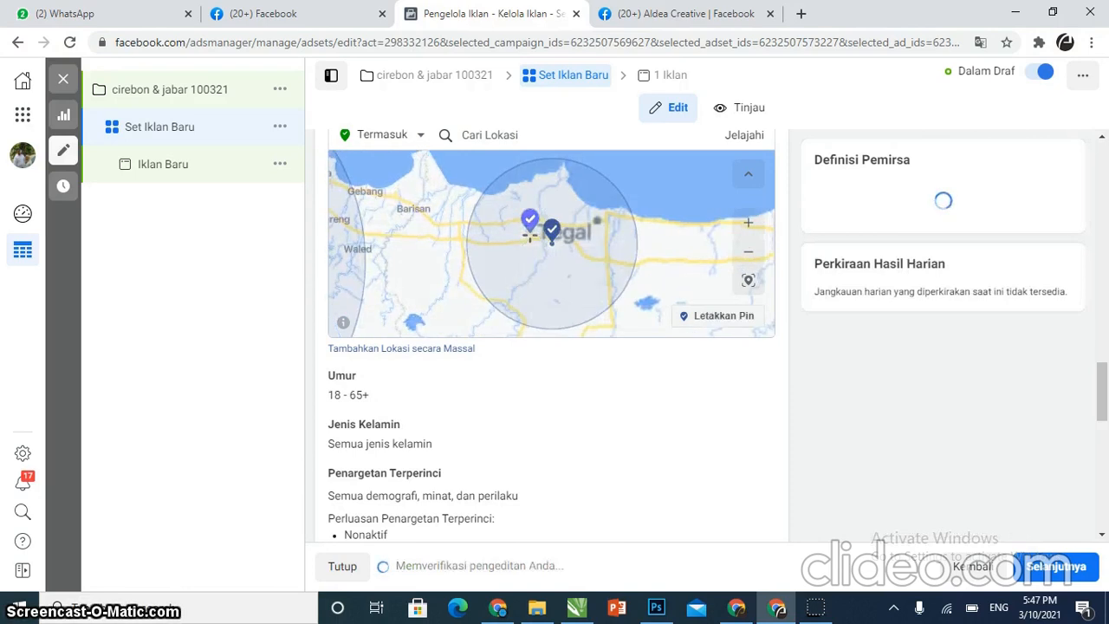
Drop another location pin near Pemalang, west of Pekalongan
{"action": "scroll", "coordinate": [470, 272], "scroll_direction": "down", "scroll_amount": 1}
{"action": "left_click", "coordinate": [719, 316]}
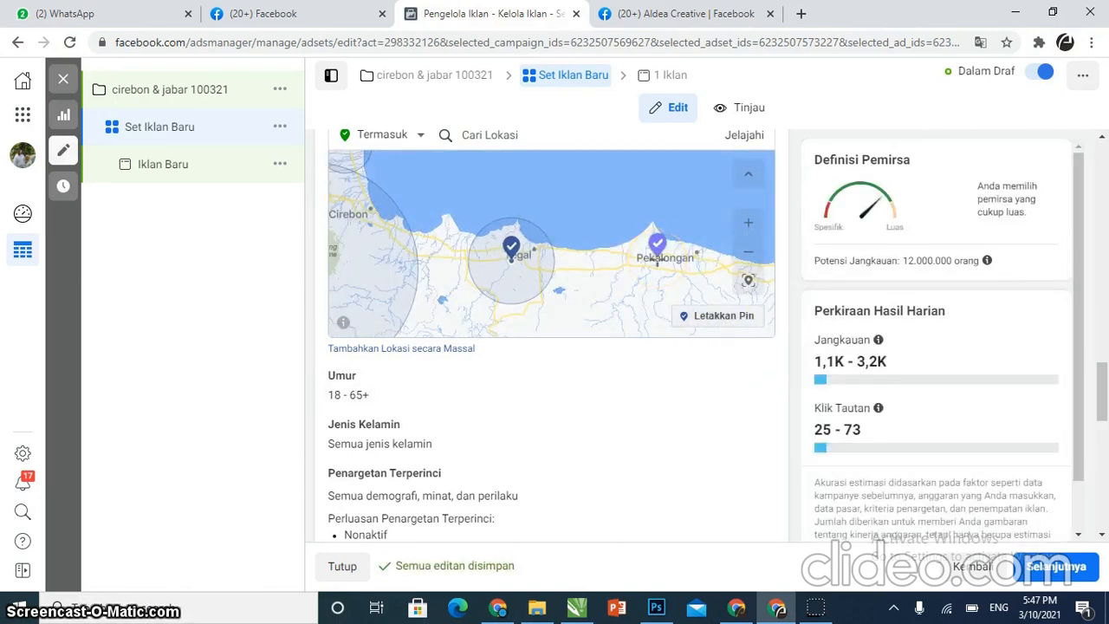
{"action": "left_click", "coordinate": [656, 253]}
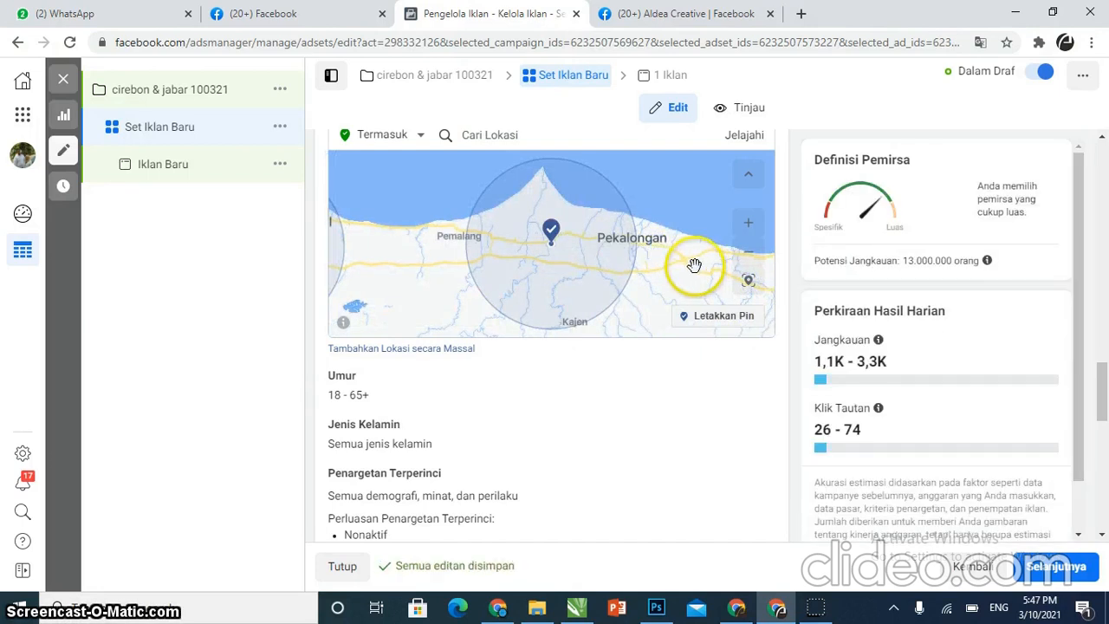
Set the audience's maximum age to 35, keeping the range 18 to 35
{"action": "scroll", "coordinate": [694, 265], "scroll_direction": "down", "scroll_amount": 4}
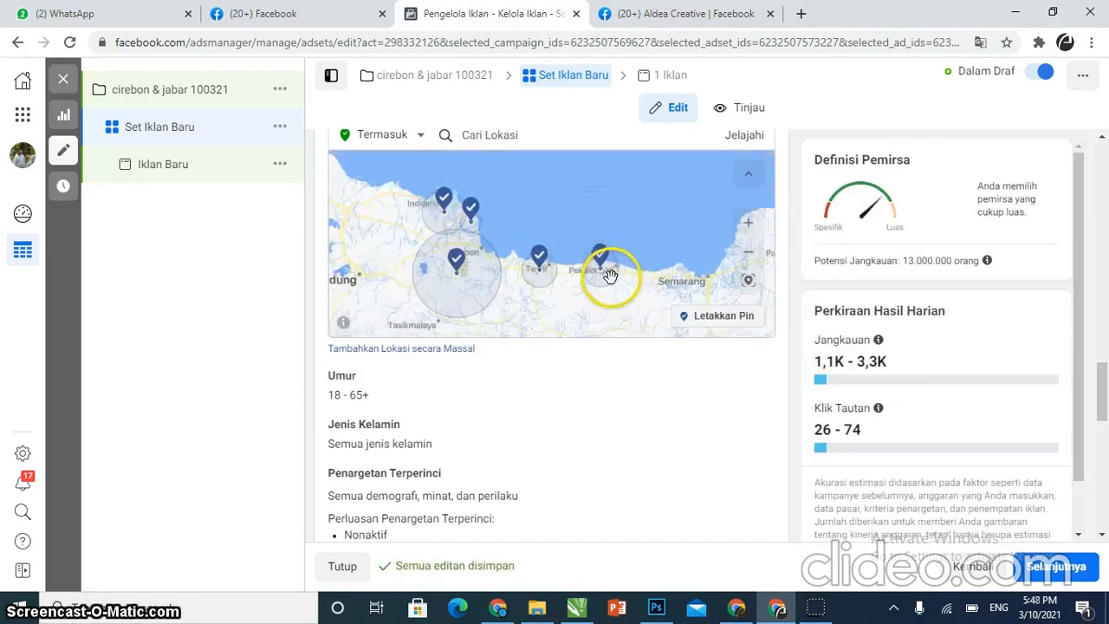
{"action": "scroll", "coordinate": [624, 272], "scroll_direction": "down", "scroll_amount": 1}
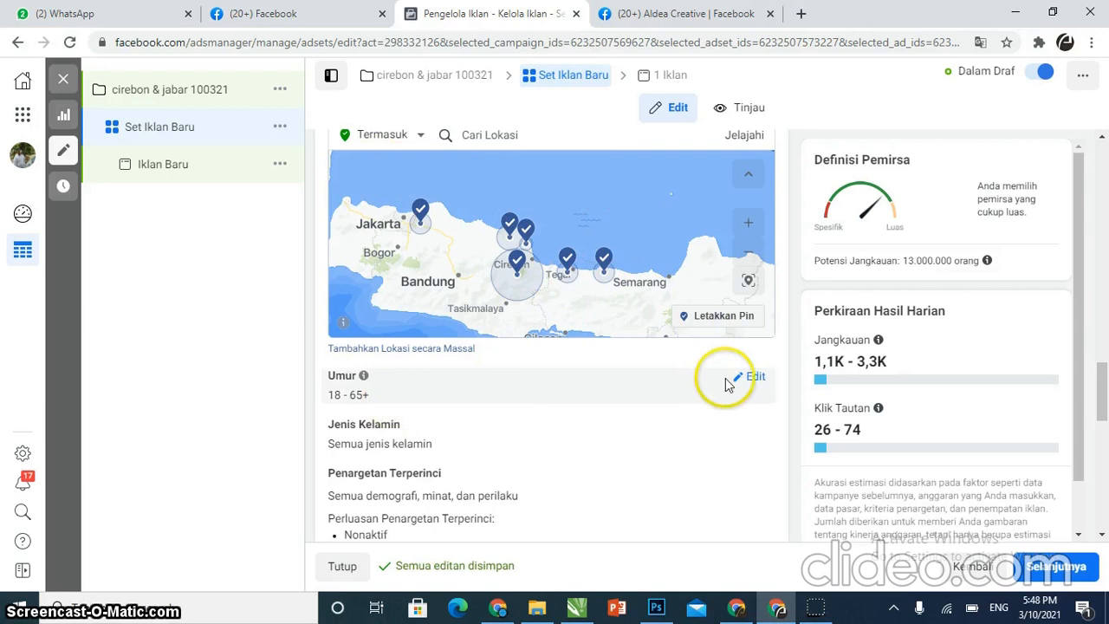
{"action": "left_click", "coordinate": [751, 381]}
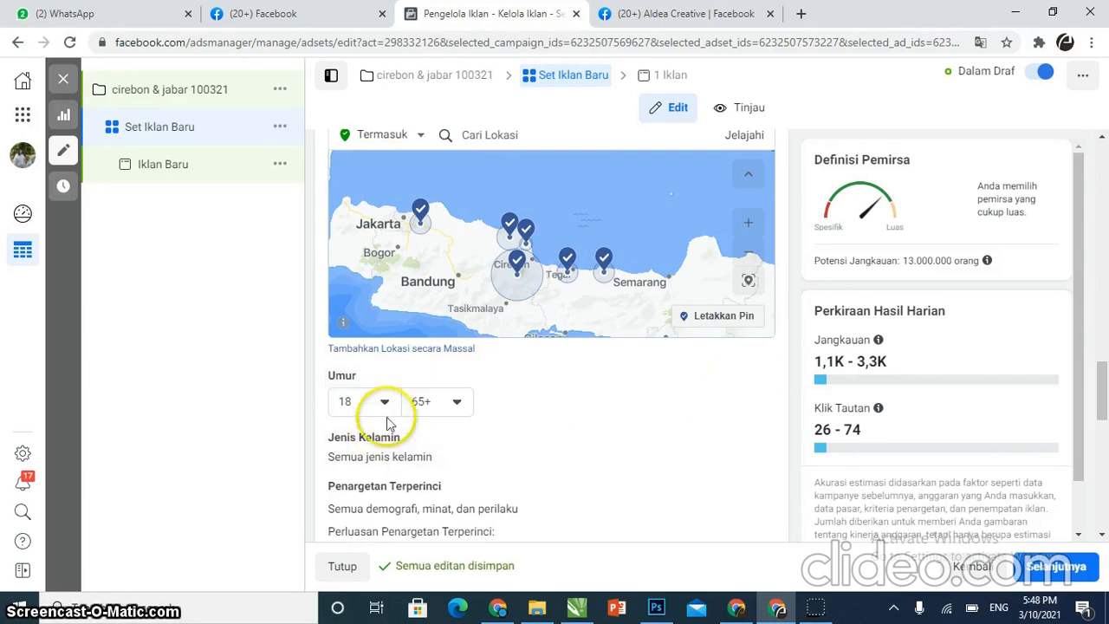
{"action": "scroll", "coordinate": [439, 416], "scroll_direction": "down", "scroll_amount": 1}
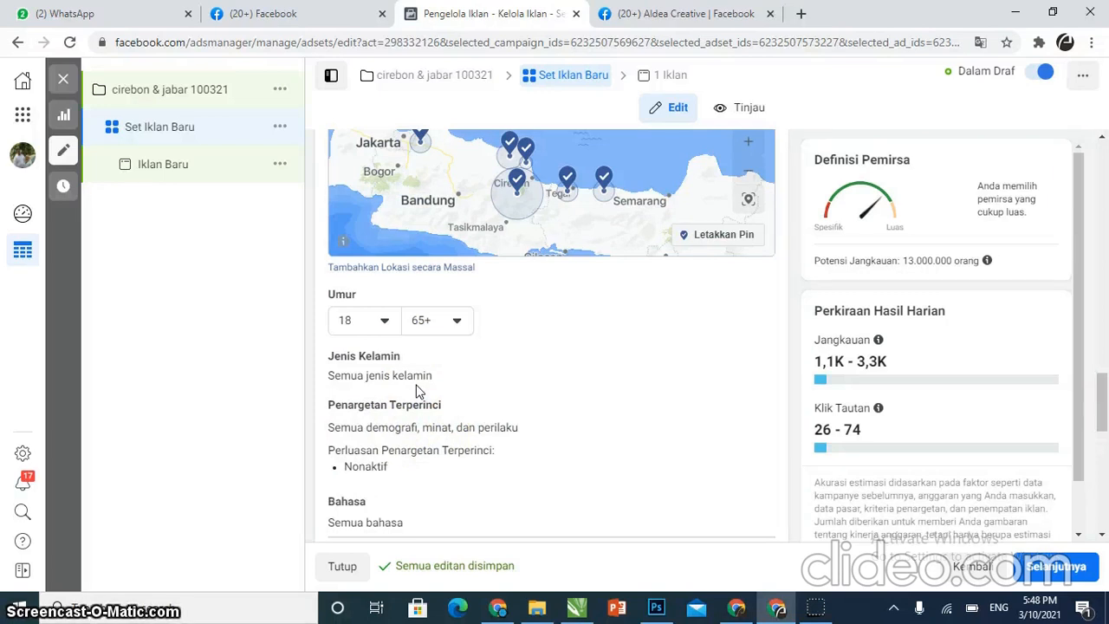
{"action": "left_click", "coordinate": [455, 328]}
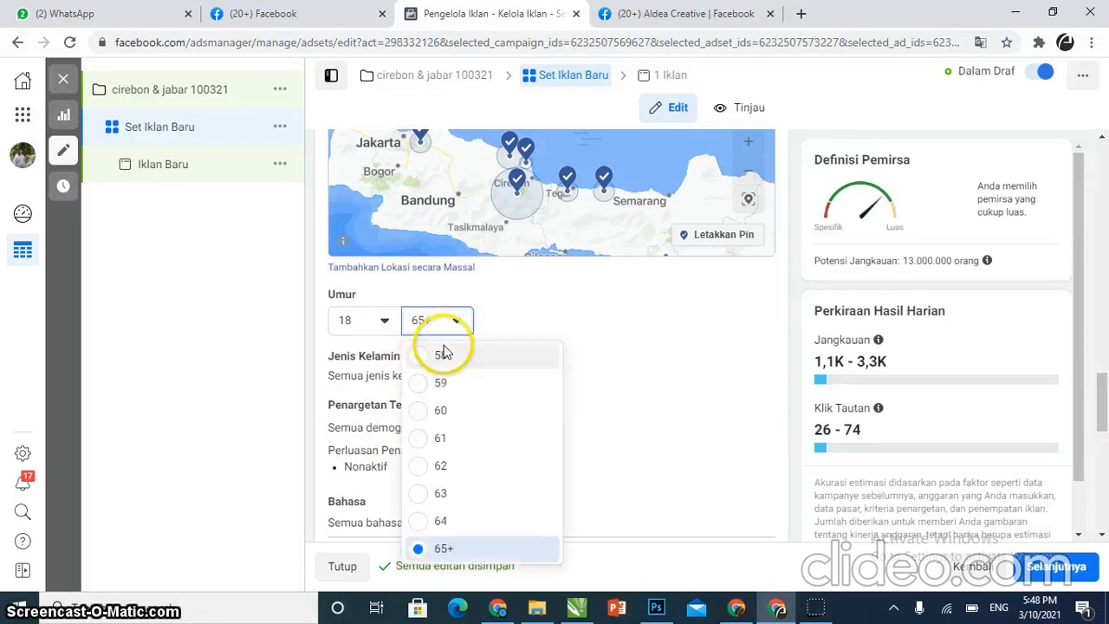
{"action": "scroll", "coordinate": [465, 440], "scroll_direction": "up", "scroll_amount": 3}
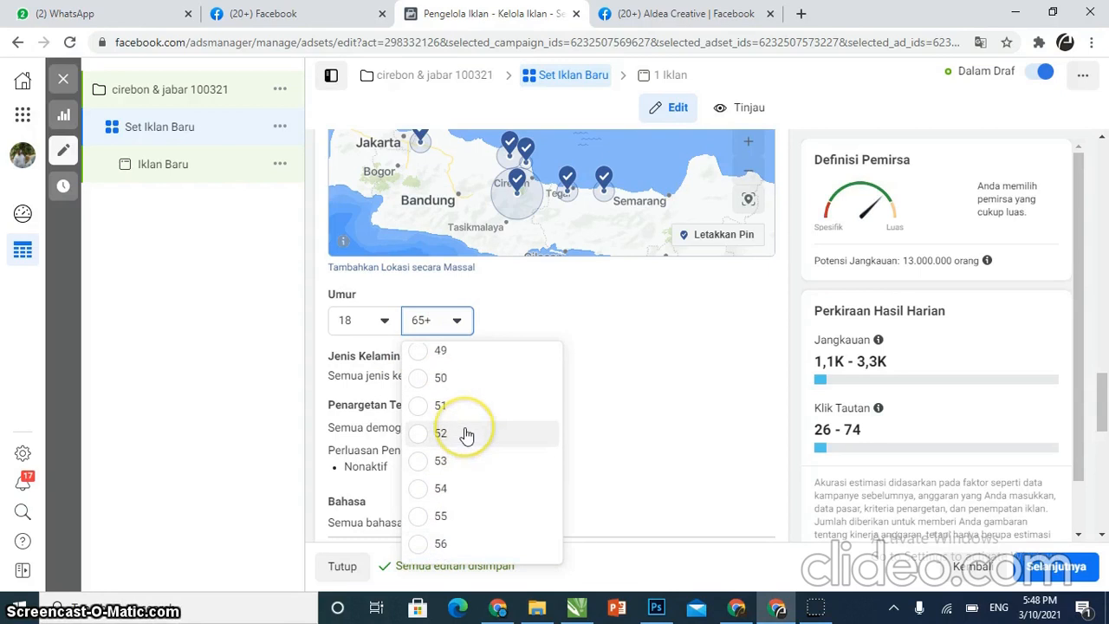
{"action": "scroll", "coordinate": [466, 434], "scroll_direction": "up", "scroll_amount": 3}
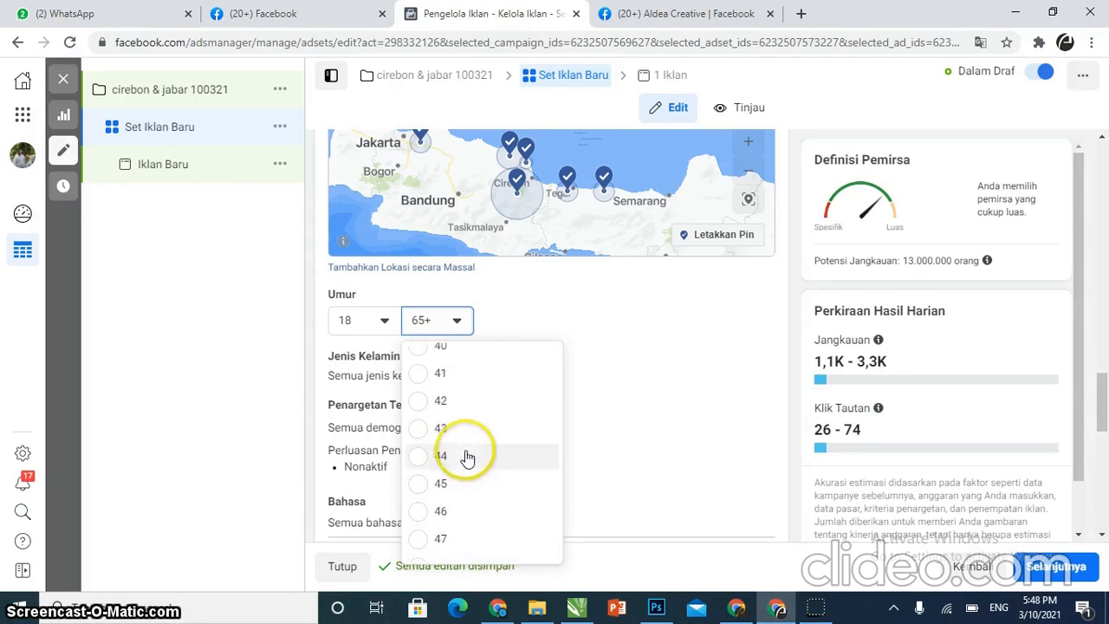
{"action": "scroll", "coordinate": [461, 435], "scroll_direction": "up", "scroll_amount": 3}
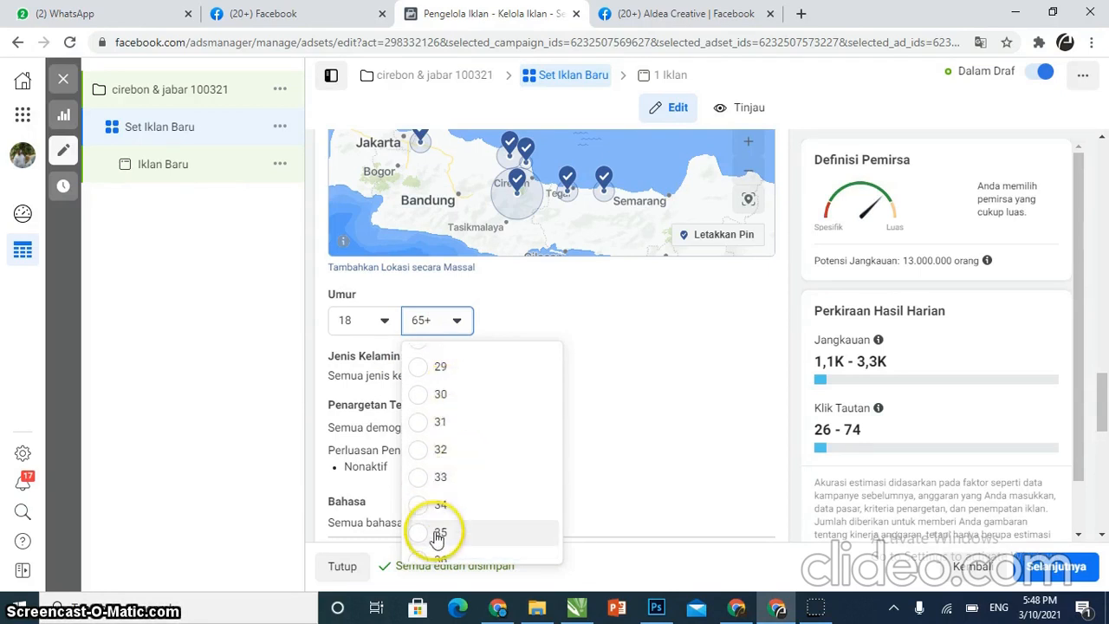
{"action": "left_click", "coordinate": [428, 535]}
{"action": "left_click", "coordinate": [632, 404]}
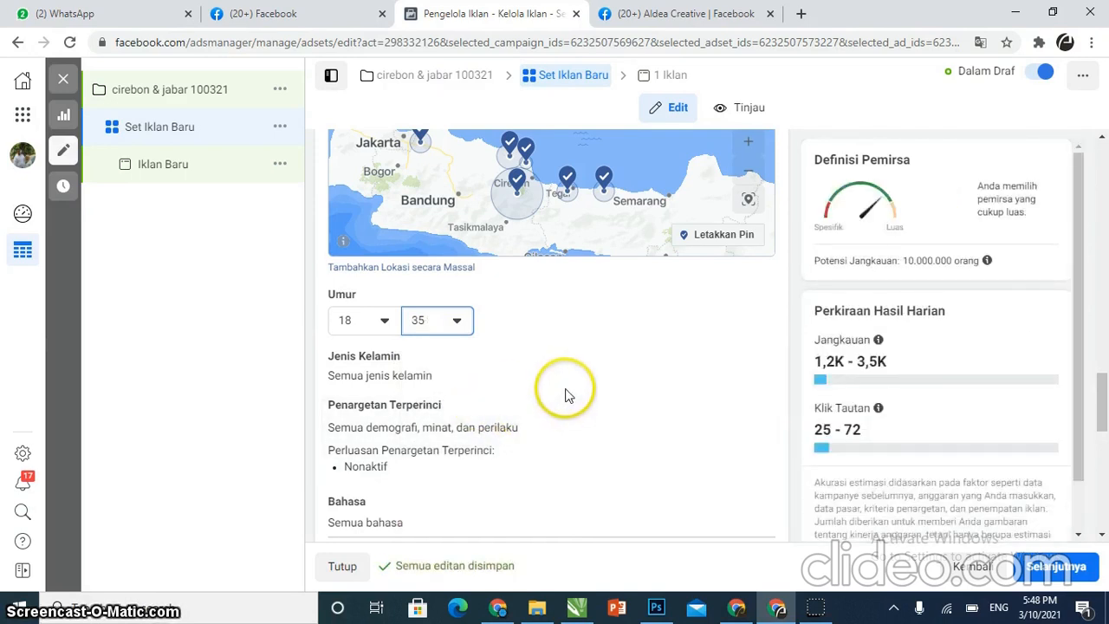
Review the list of pinned locations and the remaining audience settings
{"action": "scroll", "coordinate": [565, 395], "scroll_direction": "down", "scroll_amount": 1}
{"action": "scroll", "coordinate": [429, 424], "scroll_direction": "down", "scroll_amount": 2}
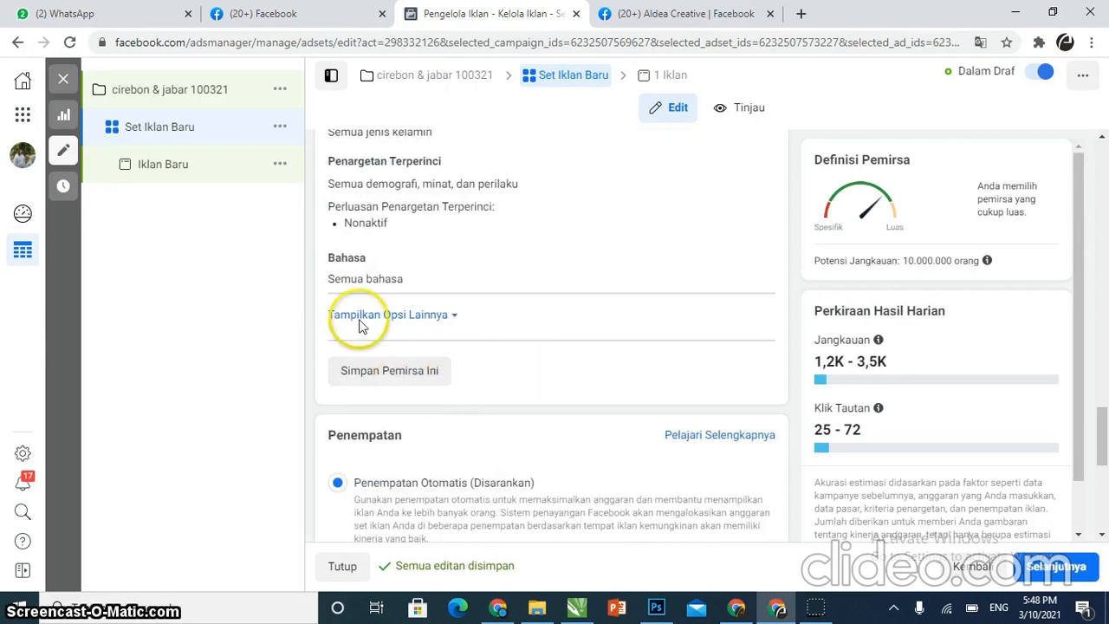
{"action": "scroll", "coordinate": [469, 281], "scroll_direction": "up", "scroll_amount": 1}
{"action": "scroll", "coordinate": [469, 282], "scroll_direction": "up", "scroll_amount": 8}
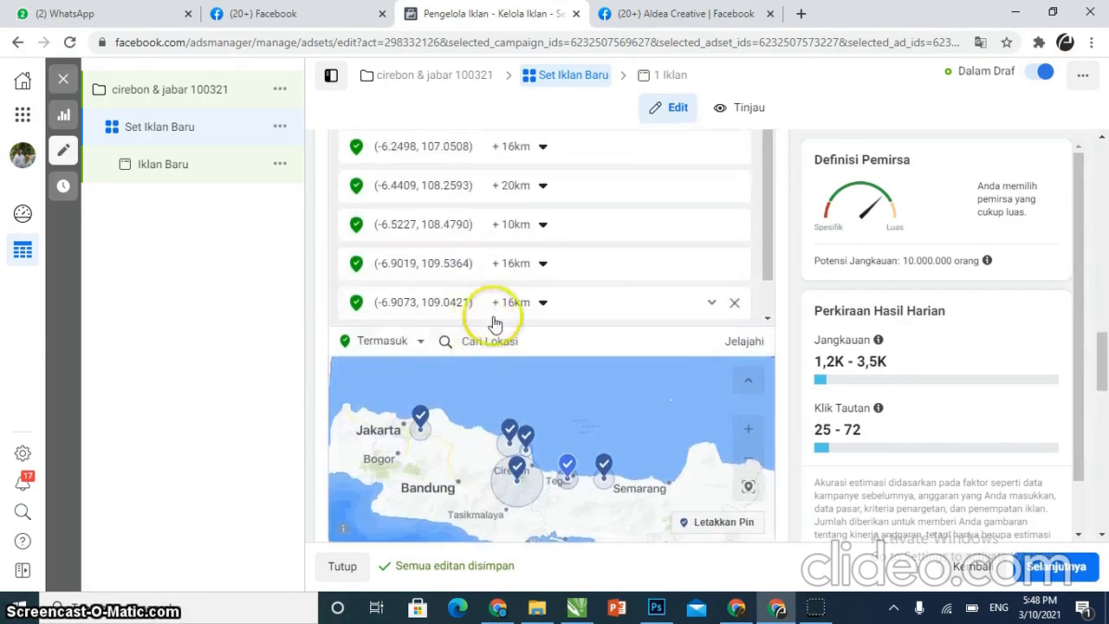
{"action": "scroll", "coordinate": [542, 434], "scroll_direction": "down", "scroll_amount": 2}
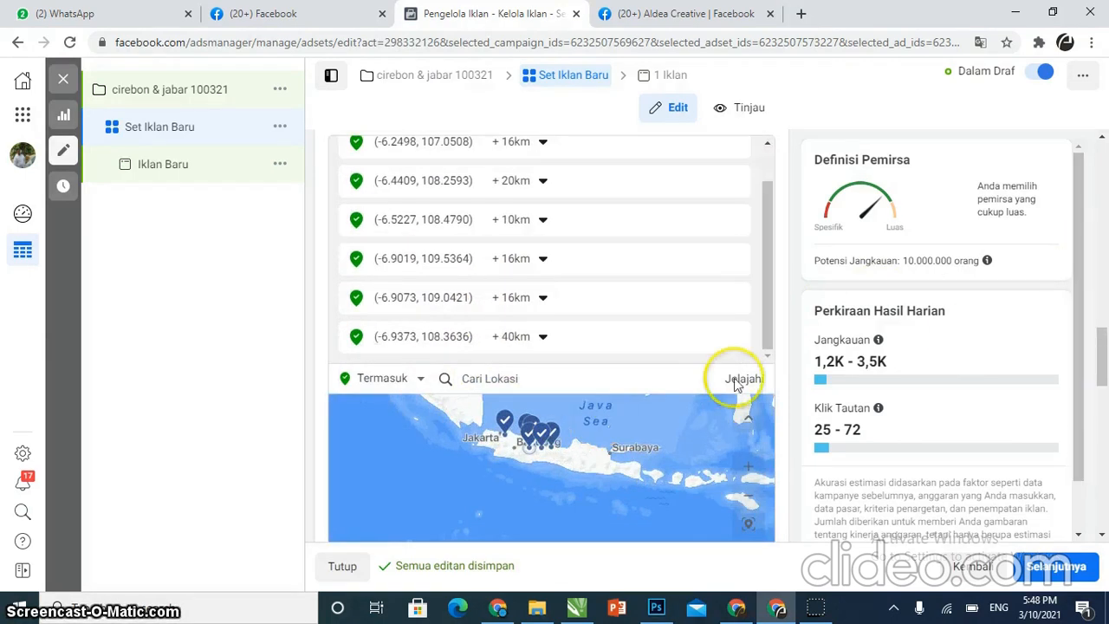
{"action": "scroll", "coordinate": [545, 441], "scroll_direction": "up", "scroll_amount": 3}
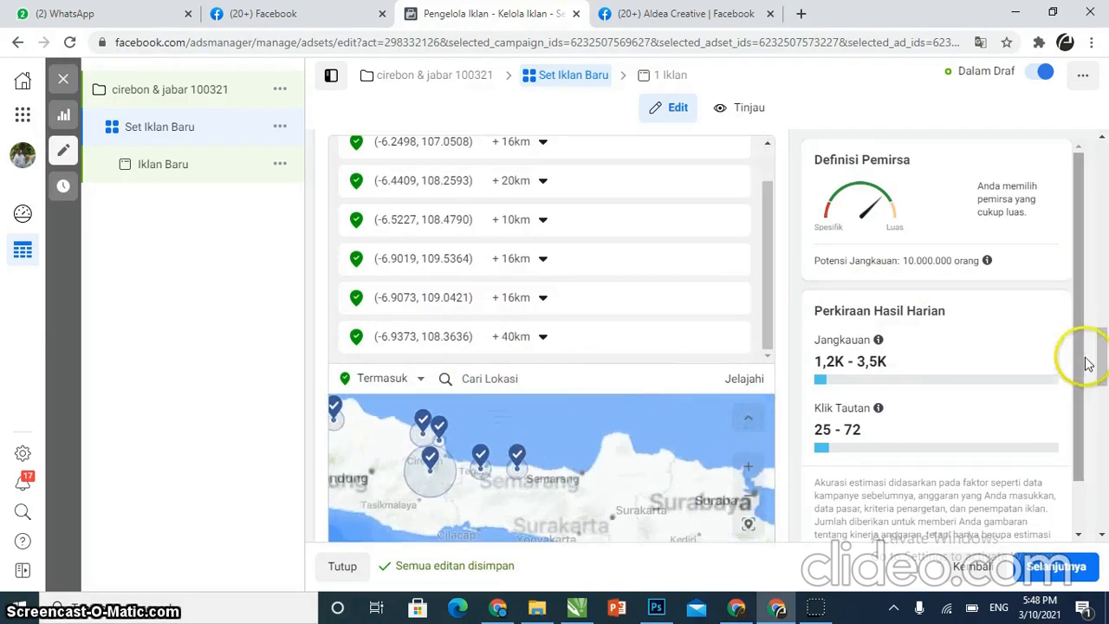
{"action": "scroll", "coordinate": [1106, 390], "scroll_direction": "down", "scroll_amount": 5}
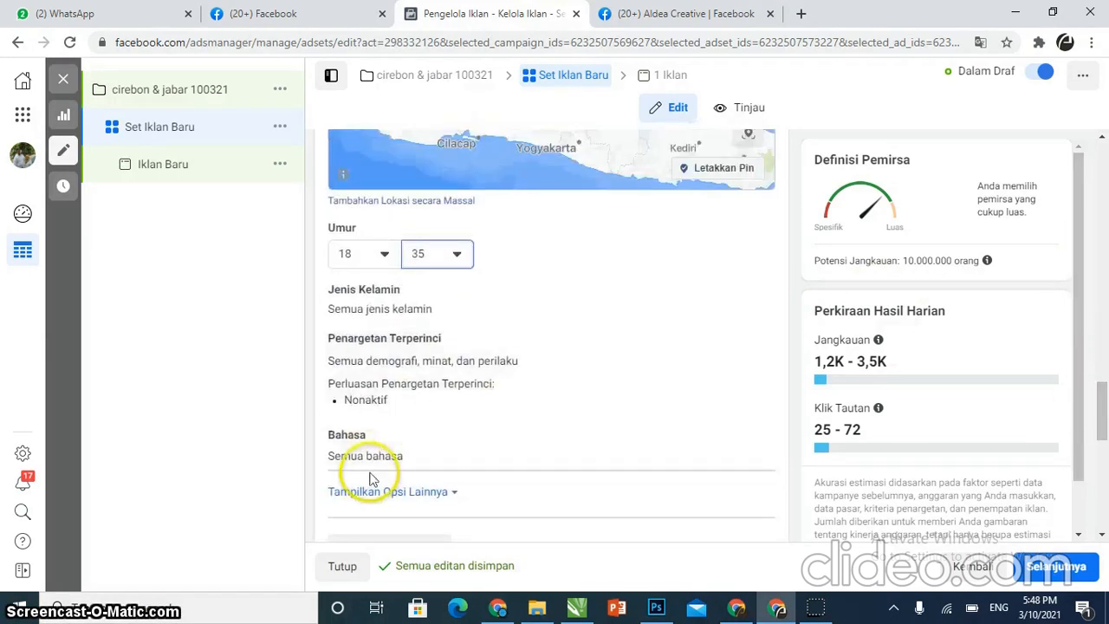
{"action": "scroll", "coordinate": [1097, 384], "scroll_direction": "down", "scroll_amount": 3}
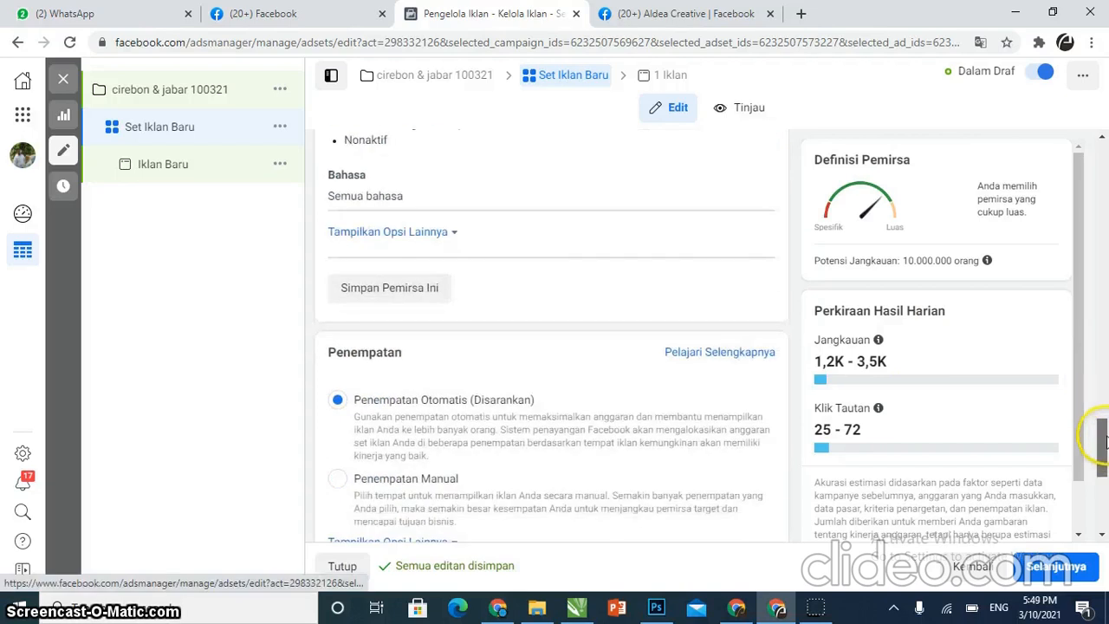
Save the audience under the name setting tgl 100321
{"action": "left_click", "coordinate": [345, 287]}
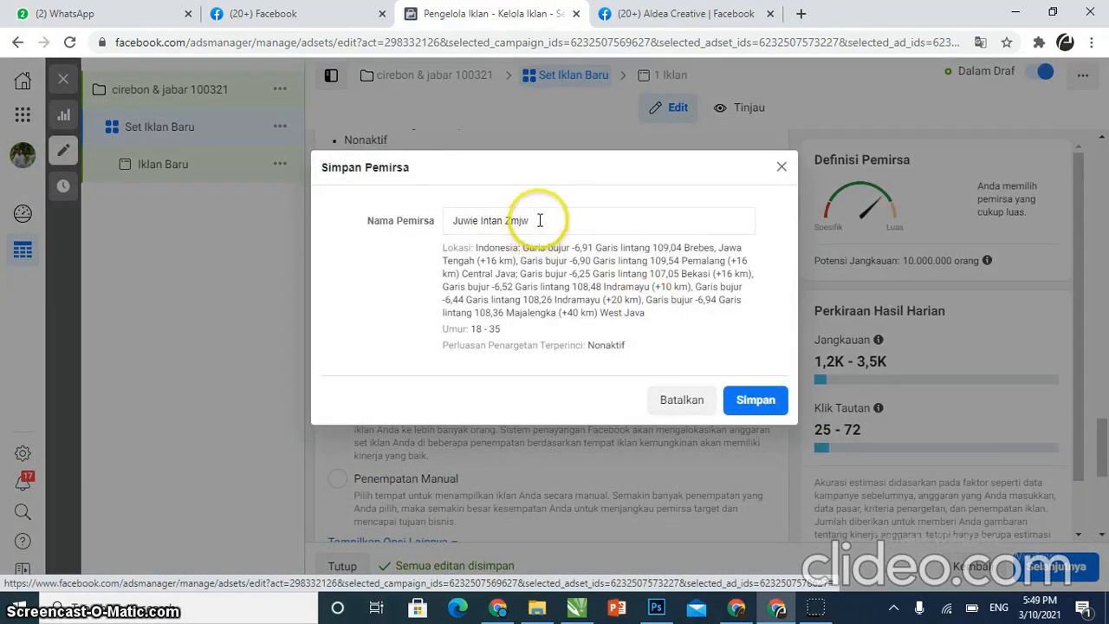
{"action": "left_click_drag", "start_coordinate": [539, 223], "coordinate": [430, 232]}
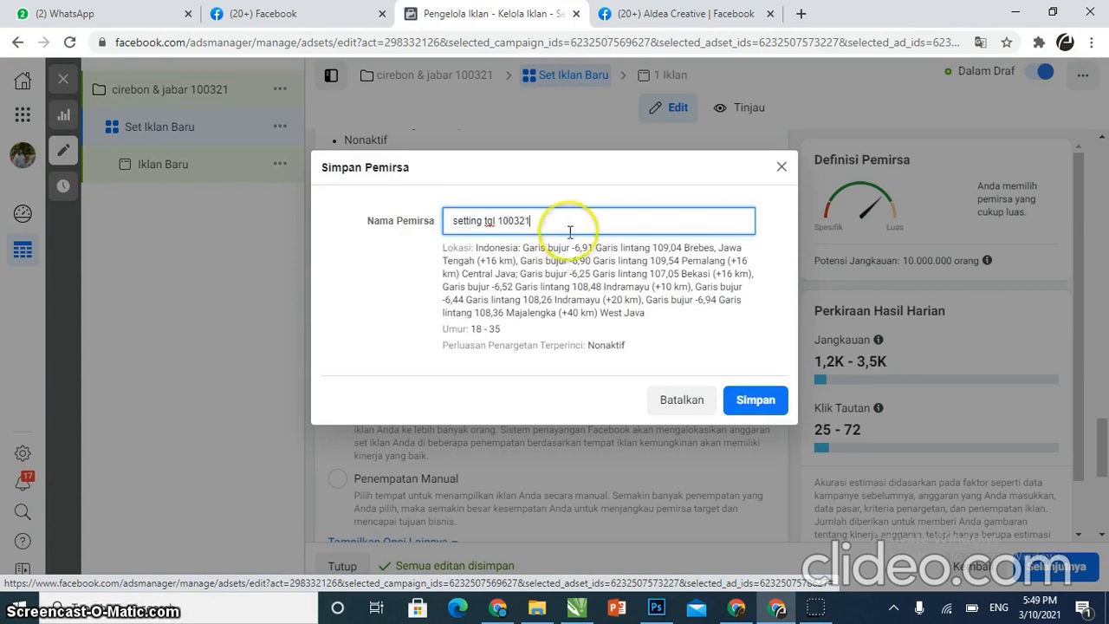
{"action": "left_click", "coordinate": [743, 397]}
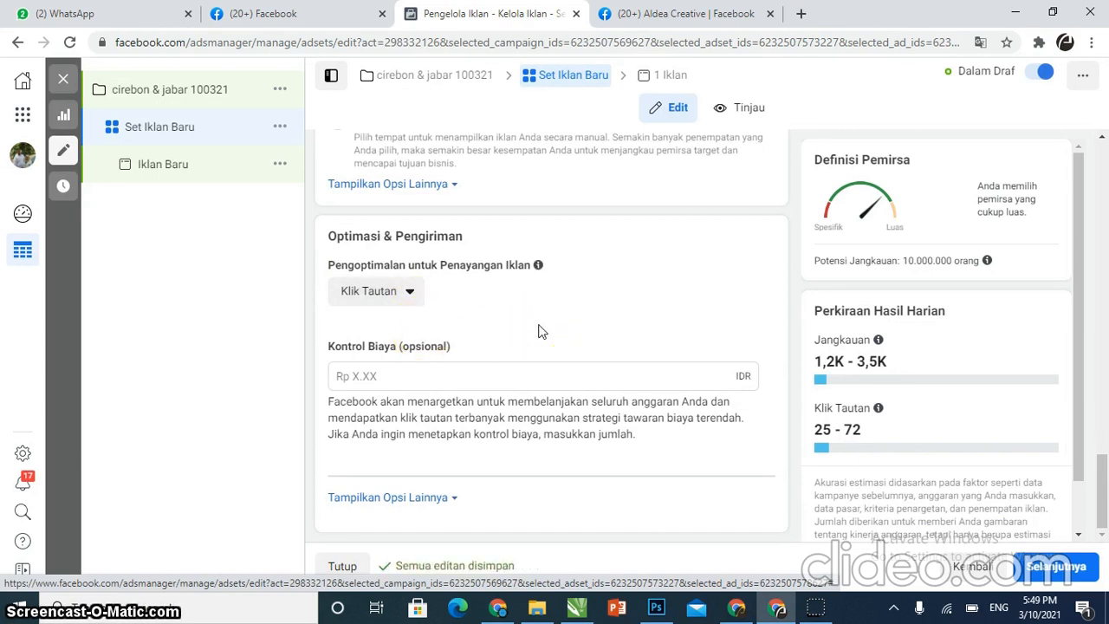
Switch placements to Penempatan Manual and dismiss the recommendation tip
{"action": "scroll", "coordinate": [538, 331], "scroll_direction": "up", "scroll_amount": 5}
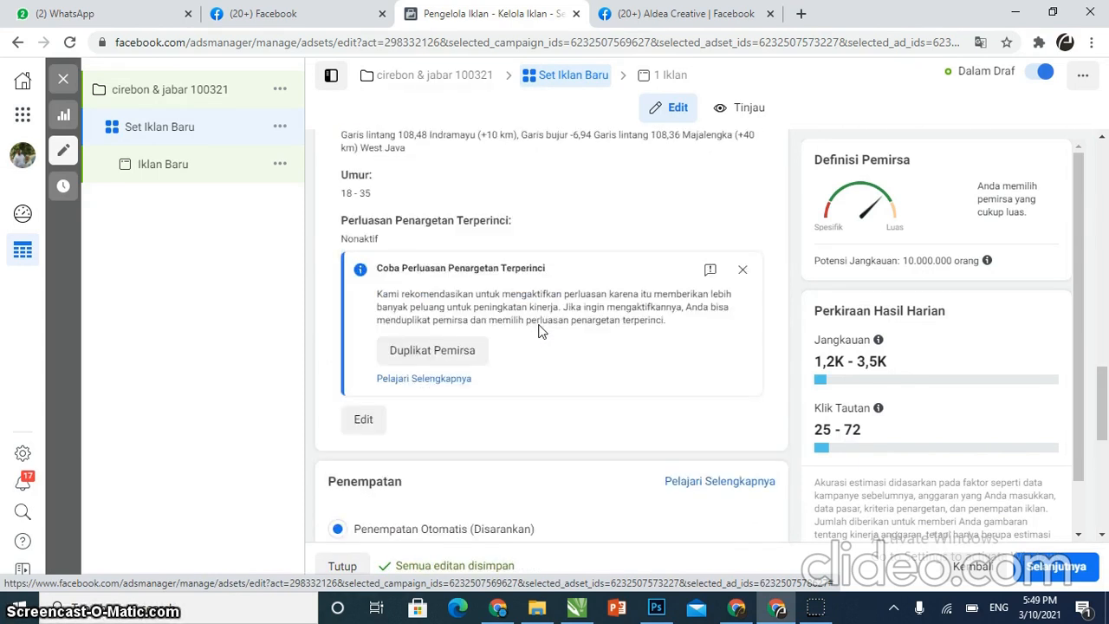
{"action": "scroll", "coordinate": [537, 331], "scroll_direction": "up", "scroll_amount": 1}
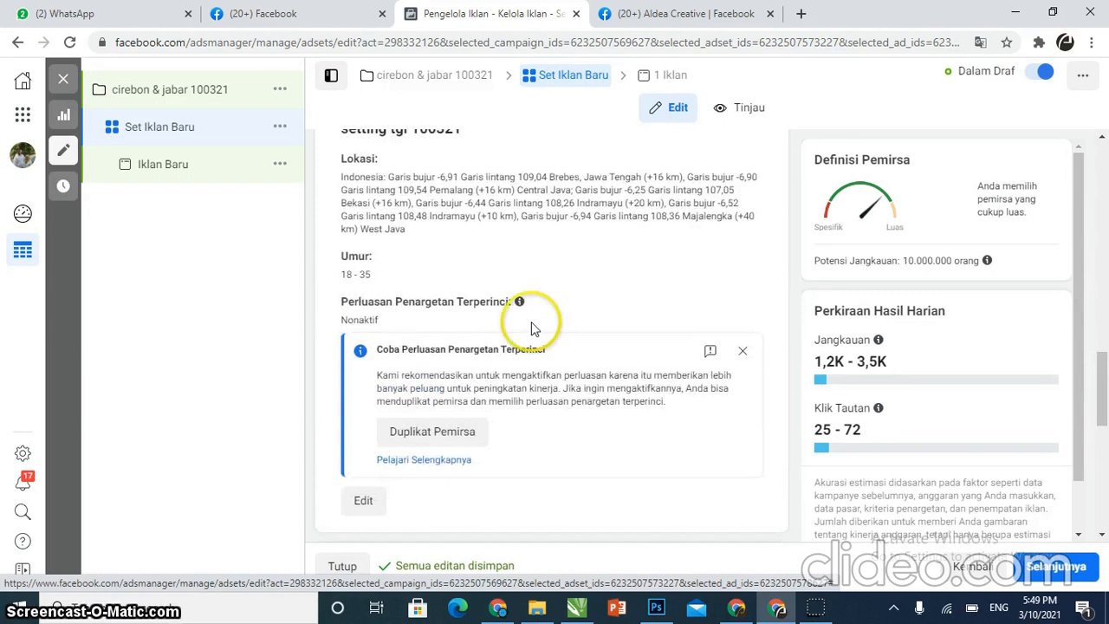
{"action": "scroll", "coordinate": [545, 326], "scroll_direction": "down", "scroll_amount": 5}
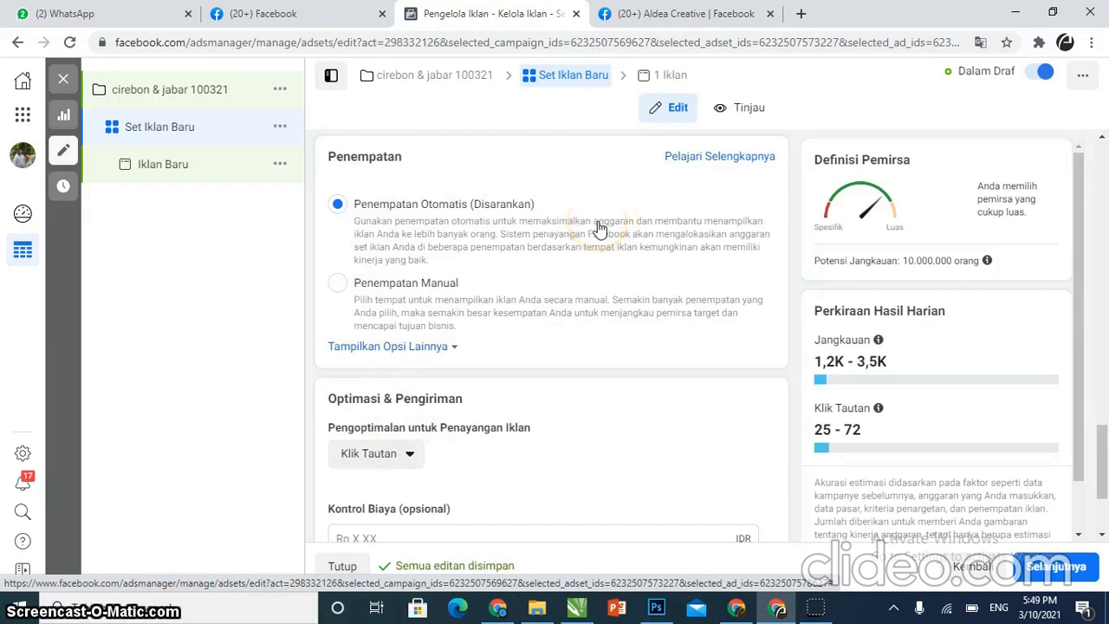
{"action": "left_click", "coordinate": [337, 289]}
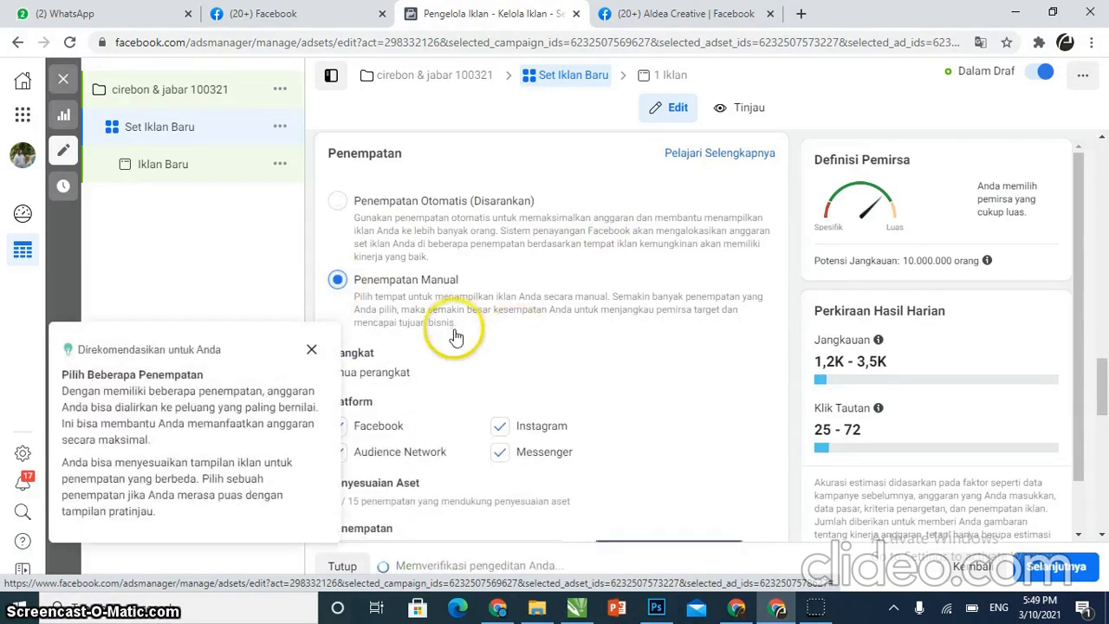
{"action": "scroll", "coordinate": [456, 337], "scroll_direction": "down", "scroll_amount": 1}
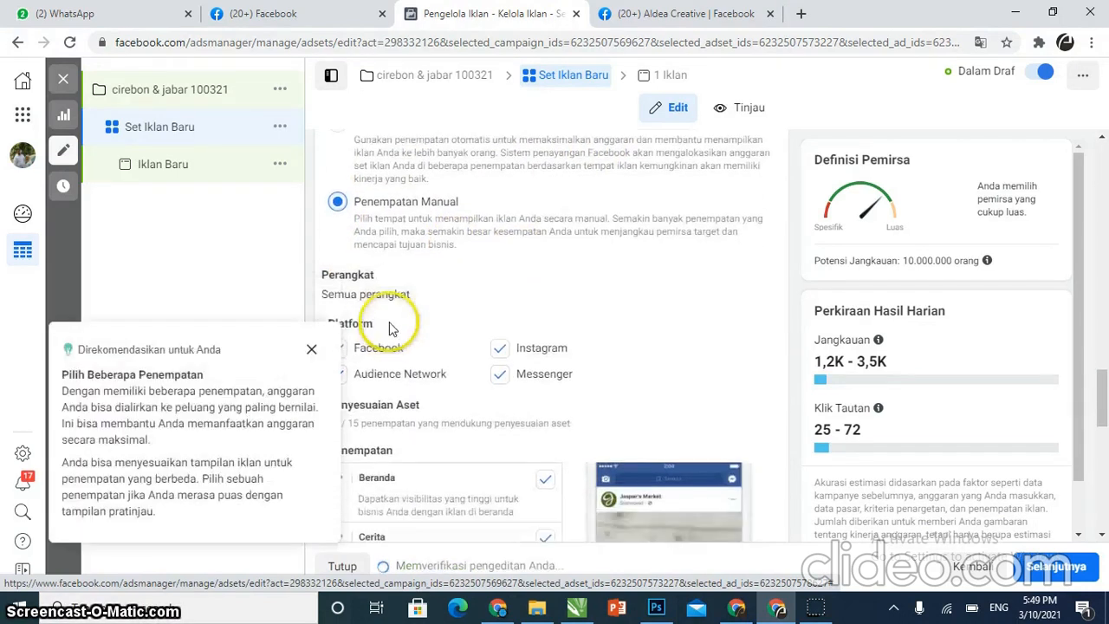
{"action": "left_click", "coordinate": [312, 351]}
Restrict the devices to mobile only by deselecting Desktop
{"action": "left_click", "coordinate": [752, 275]}
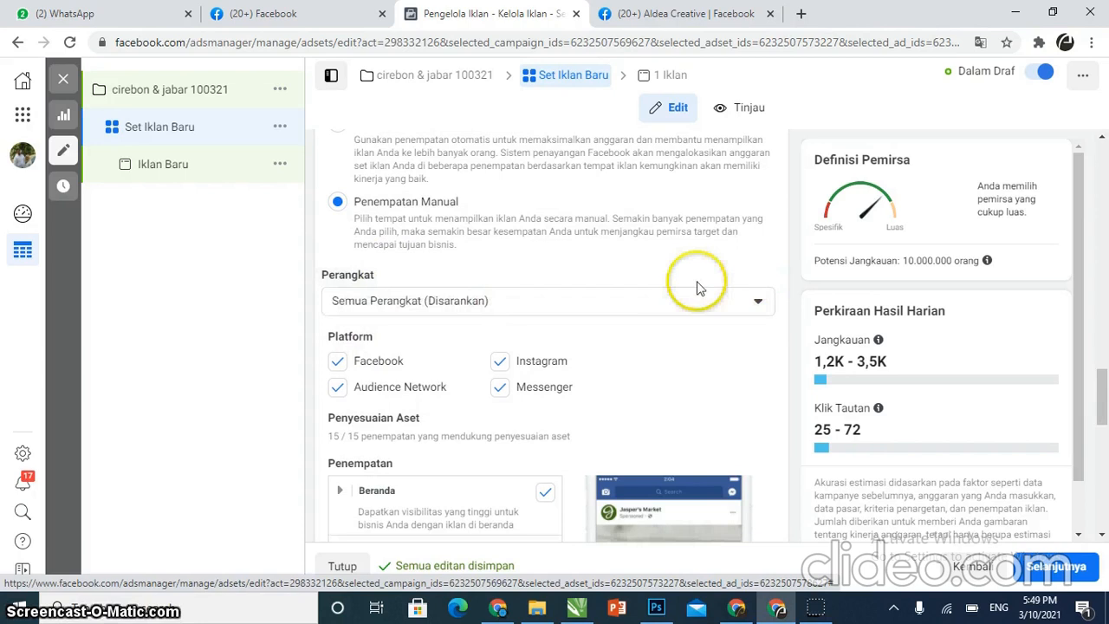
{"action": "left_click", "coordinate": [415, 303]}
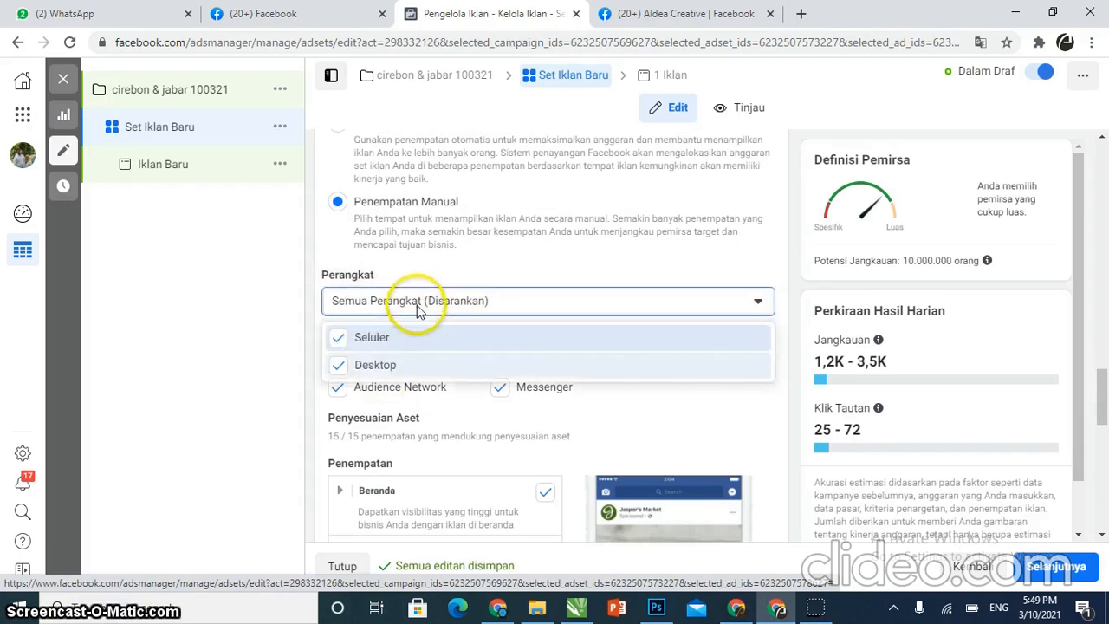
{"action": "left_click", "coordinate": [398, 363]}
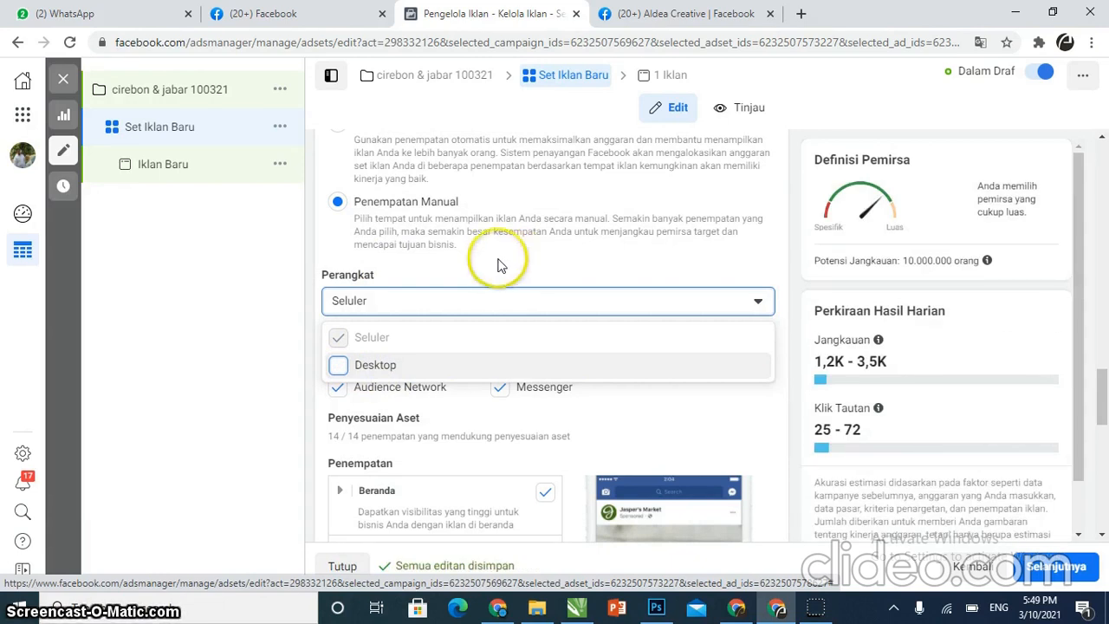
{"action": "scroll", "coordinate": [473, 260], "scroll_direction": "down", "scroll_amount": 1}
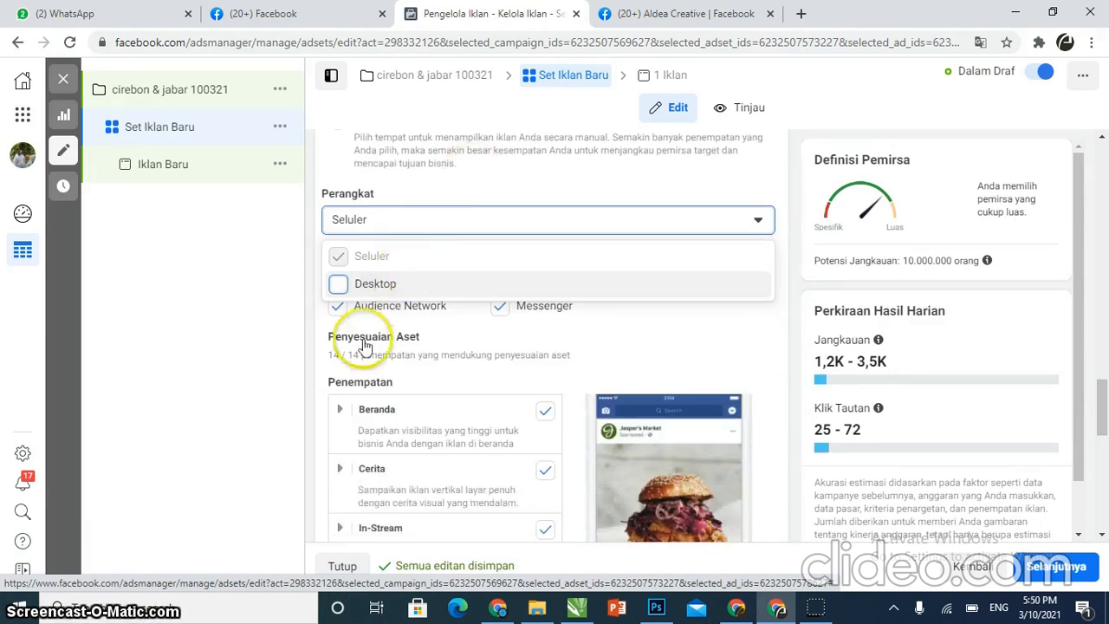
Deselect the Audience Network and Messenger platforms for the ad set
{"action": "left_click", "coordinate": [641, 343]}
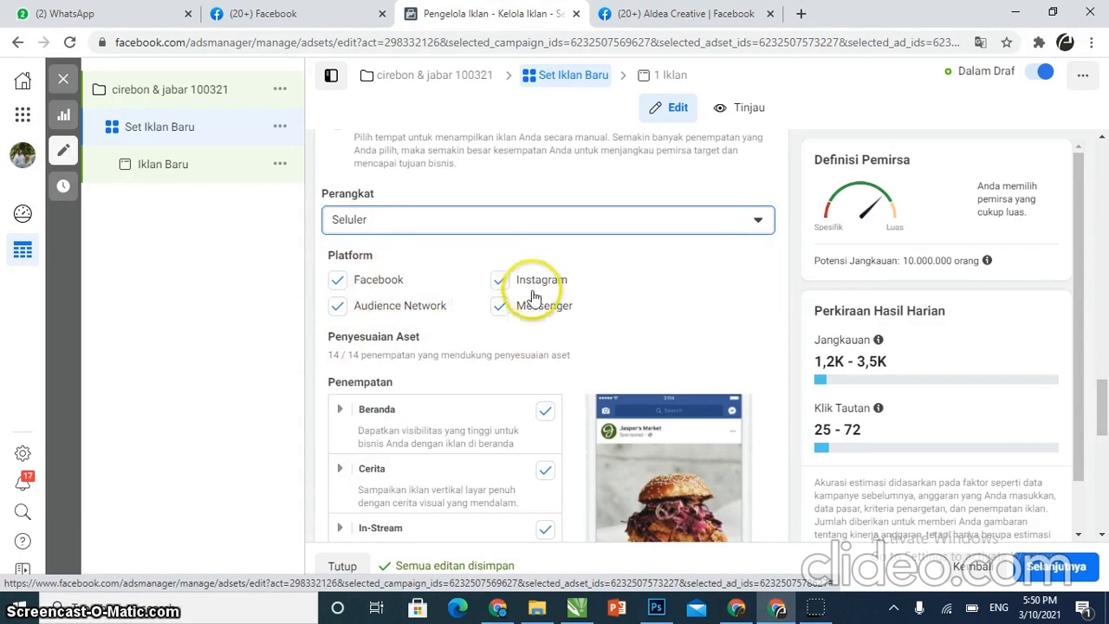
{"action": "left_click", "coordinate": [338, 307]}
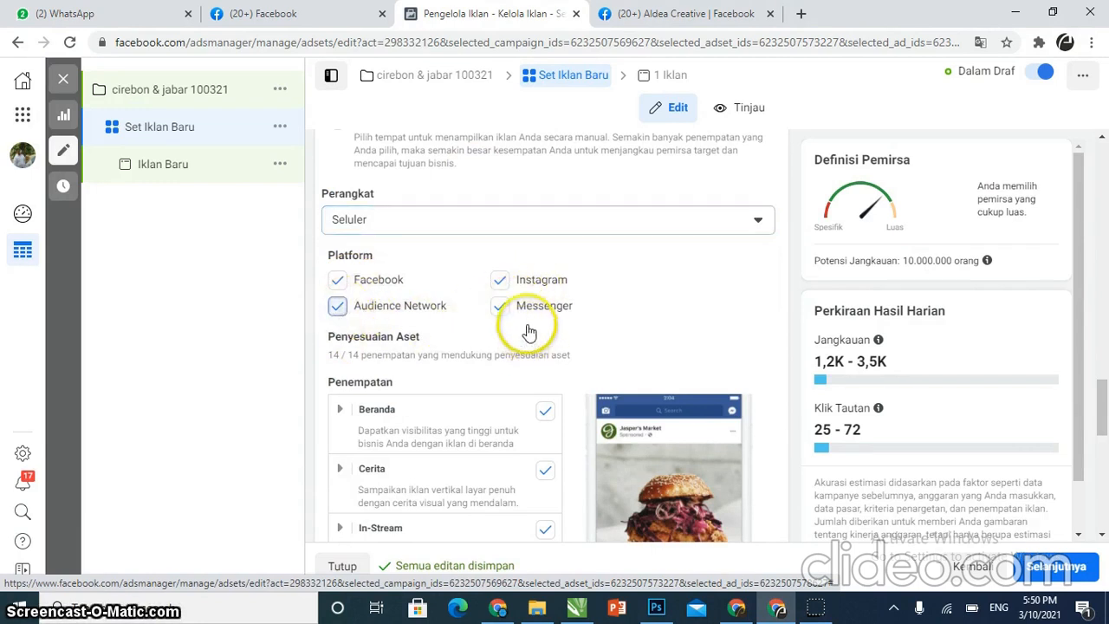
{"action": "left_click", "coordinate": [502, 310]}
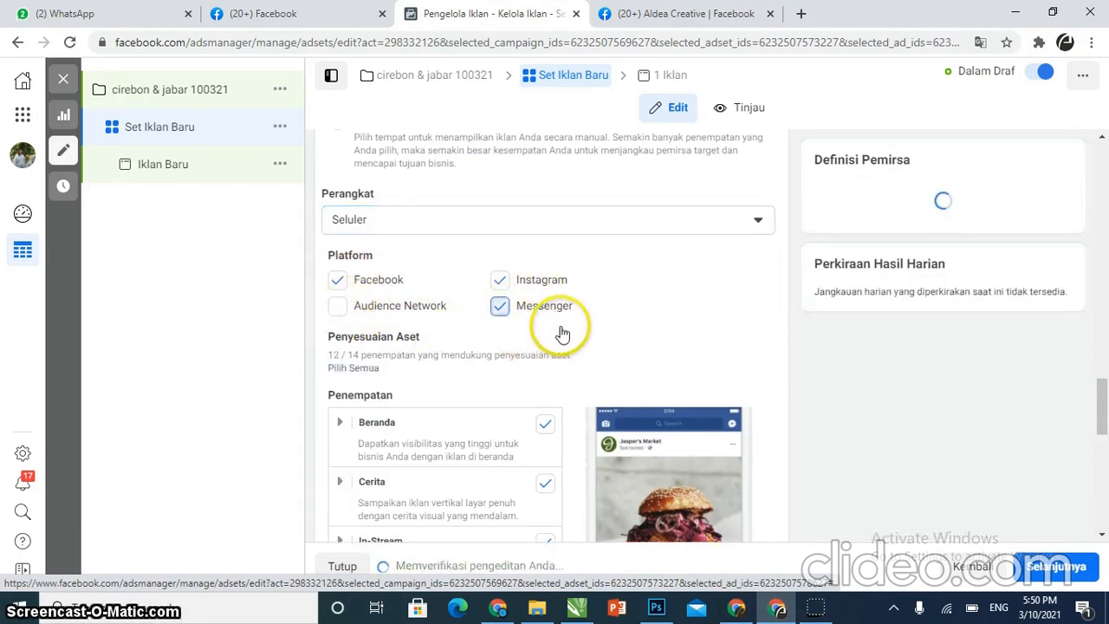
Select all Beranda placements and deselect the In-Stream and Di Artikel placements
{"action": "scroll", "coordinate": [594, 322], "scroll_direction": "down", "scroll_amount": 3}
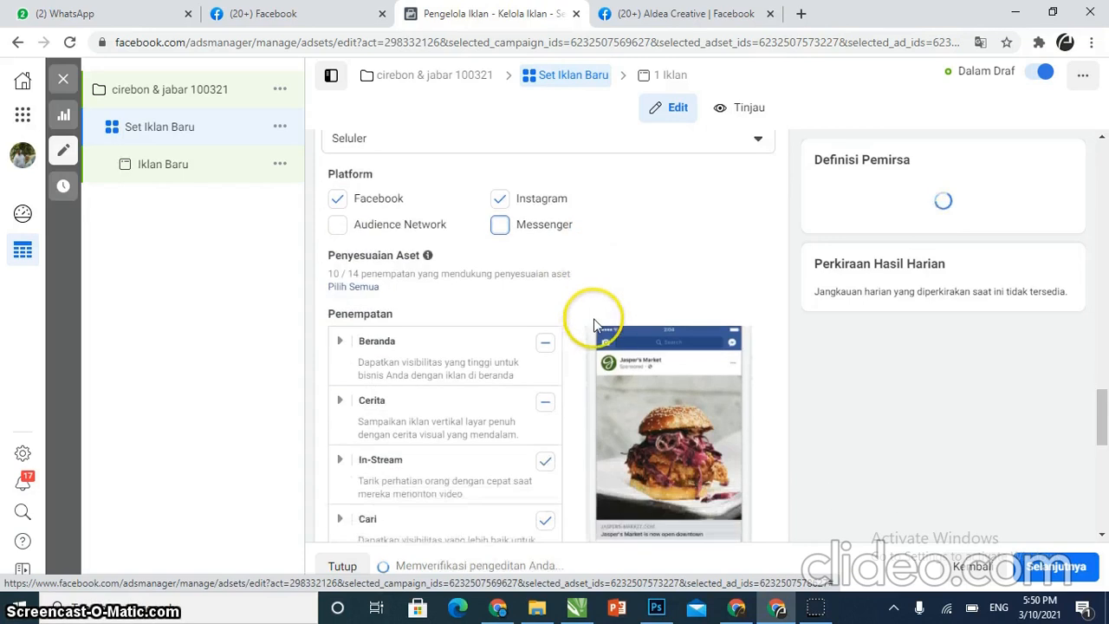
{"action": "scroll", "coordinate": [594, 322], "scroll_direction": "down", "scroll_amount": 1}
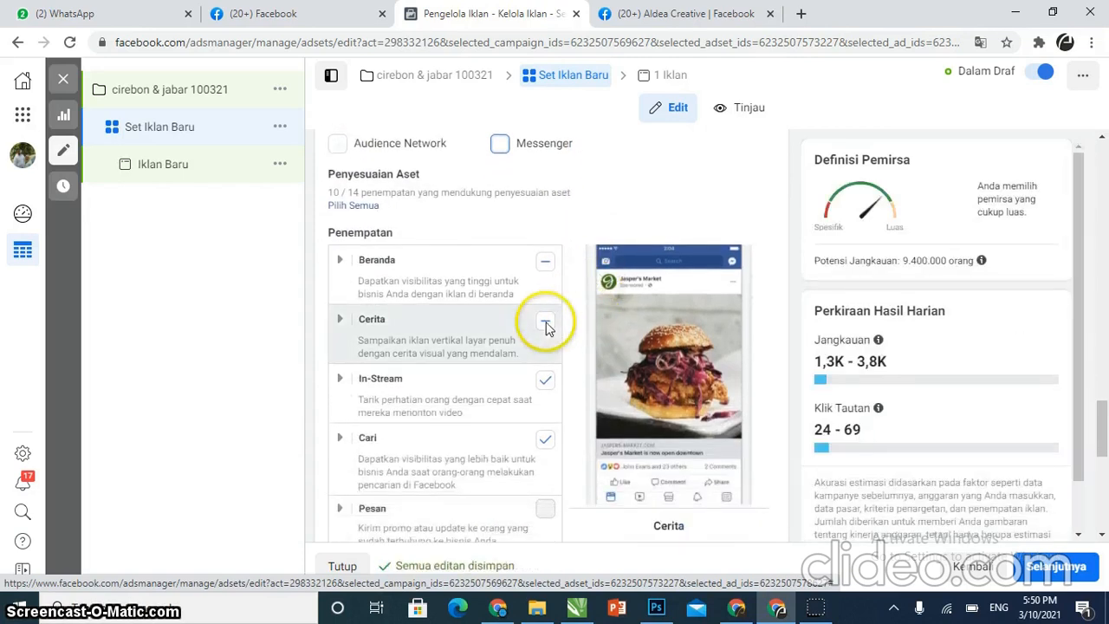
{"action": "left_click", "coordinate": [546, 263]}
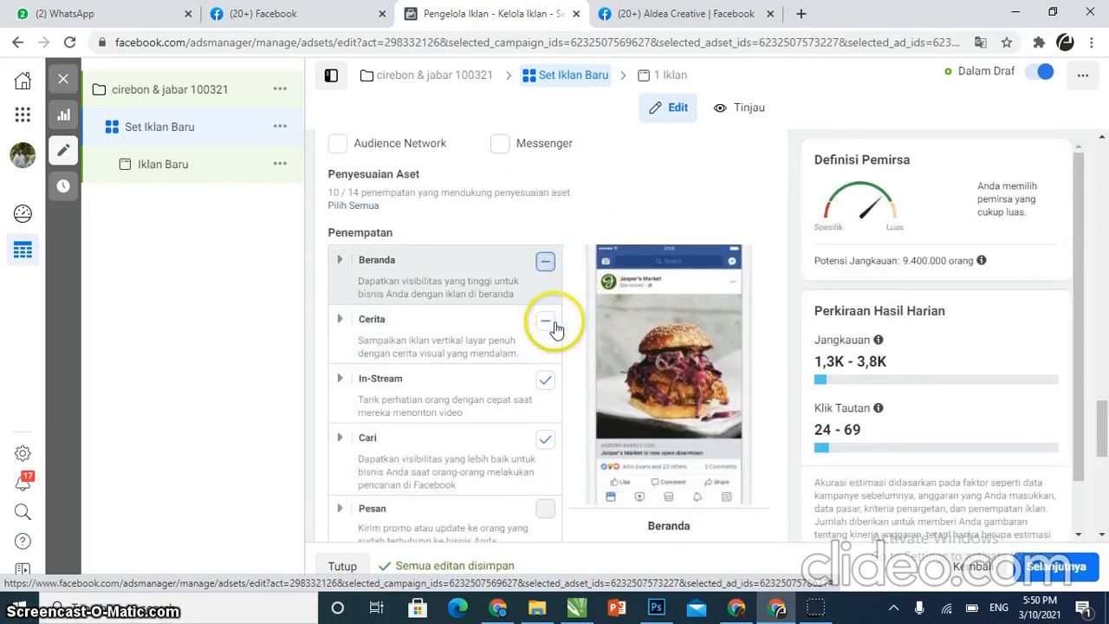
{"action": "left_click", "coordinate": [546, 382]}
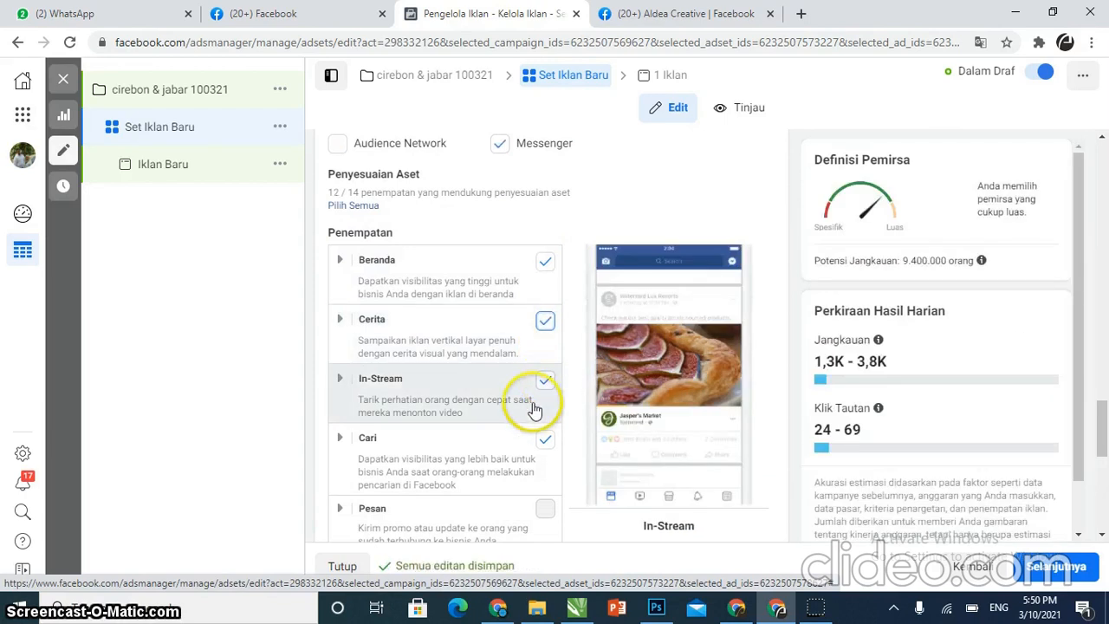
{"action": "scroll", "coordinate": [528, 389], "scroll_direction": "down", "scroll_amount": 2}
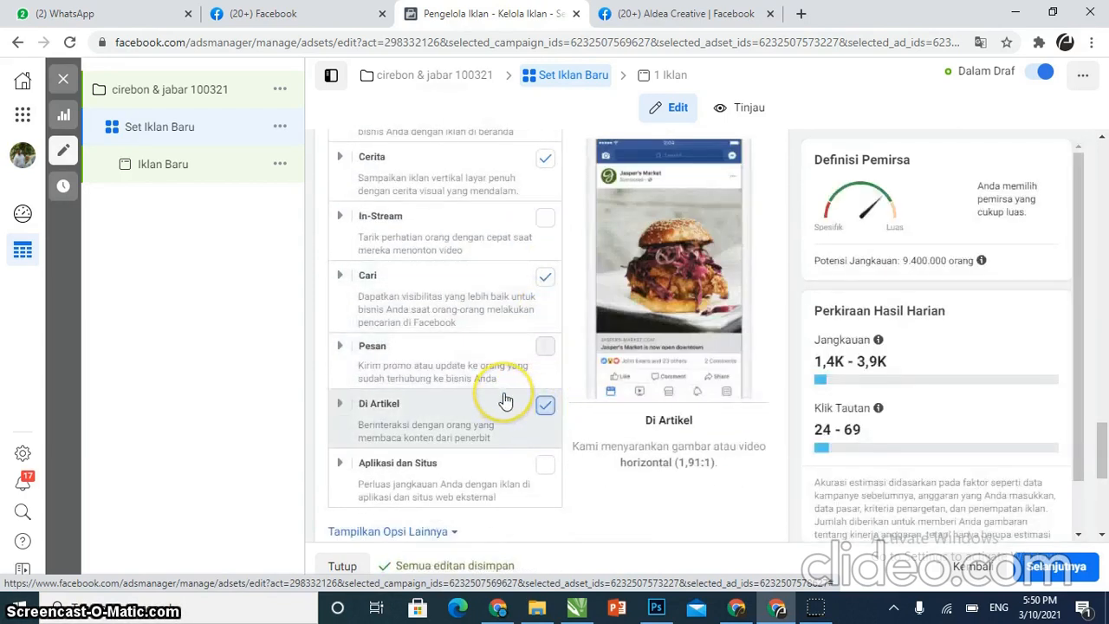
{"action": "left_click", "coordinate": [506, 397]}
Expand the additional placement options and review the device, brand safety and optimization settings
{"action": "scroll", "coordinate": [506, 399], "scroll_direction": "down", "scroll_amount": 2}
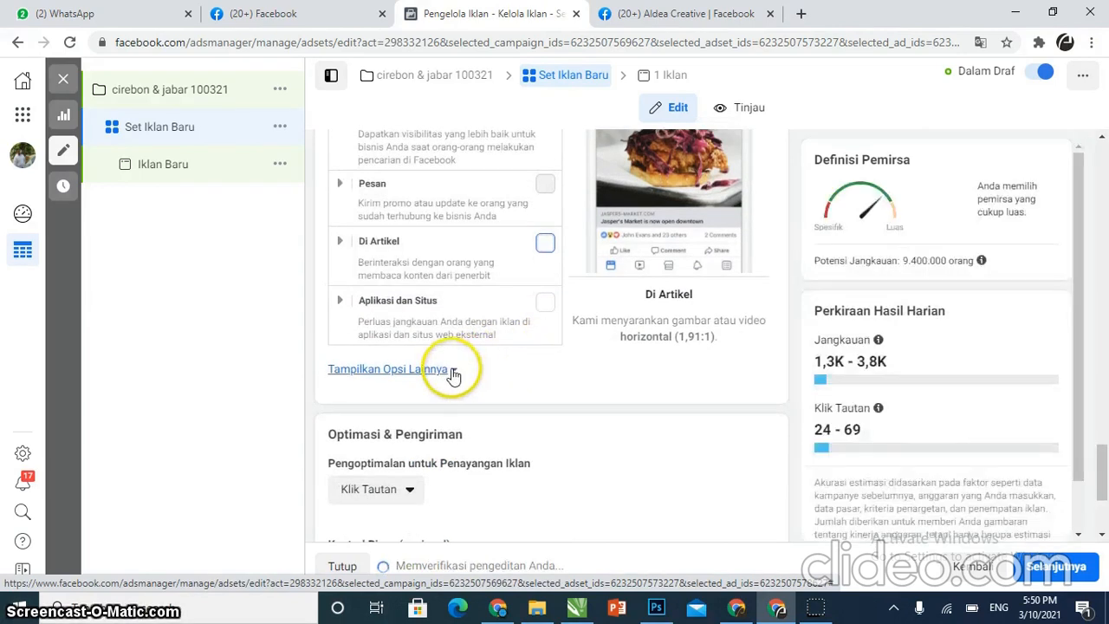
{"action": "left_click", "coordinate": [456, 371]}
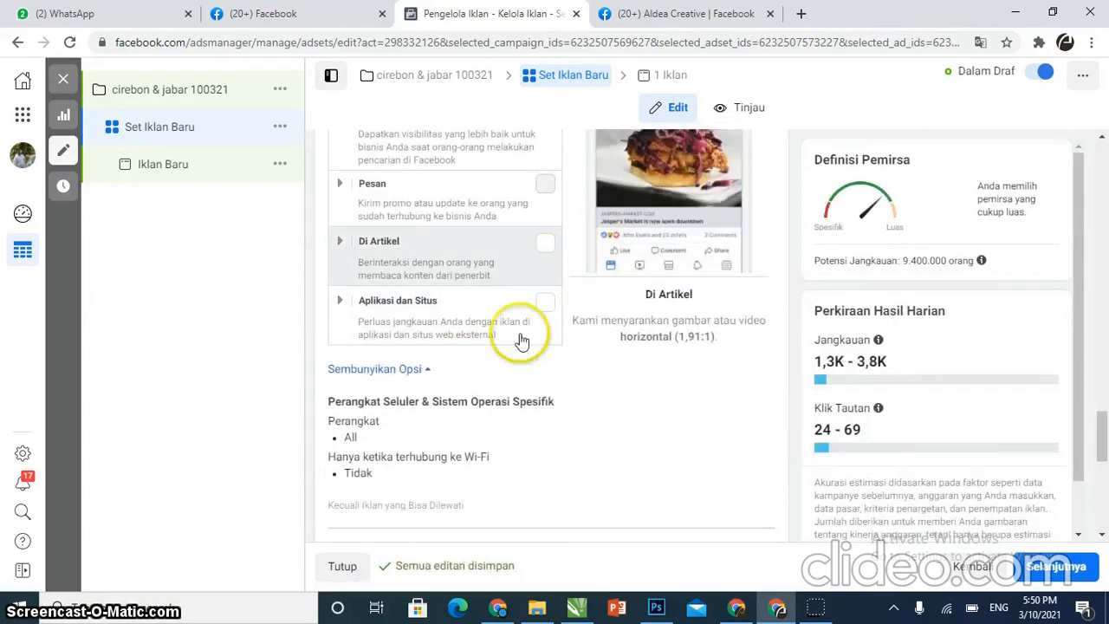
{"action": "scroll", "coordinate": [574, 272], "scroll_direction": "up", "scroll_amount": 5}
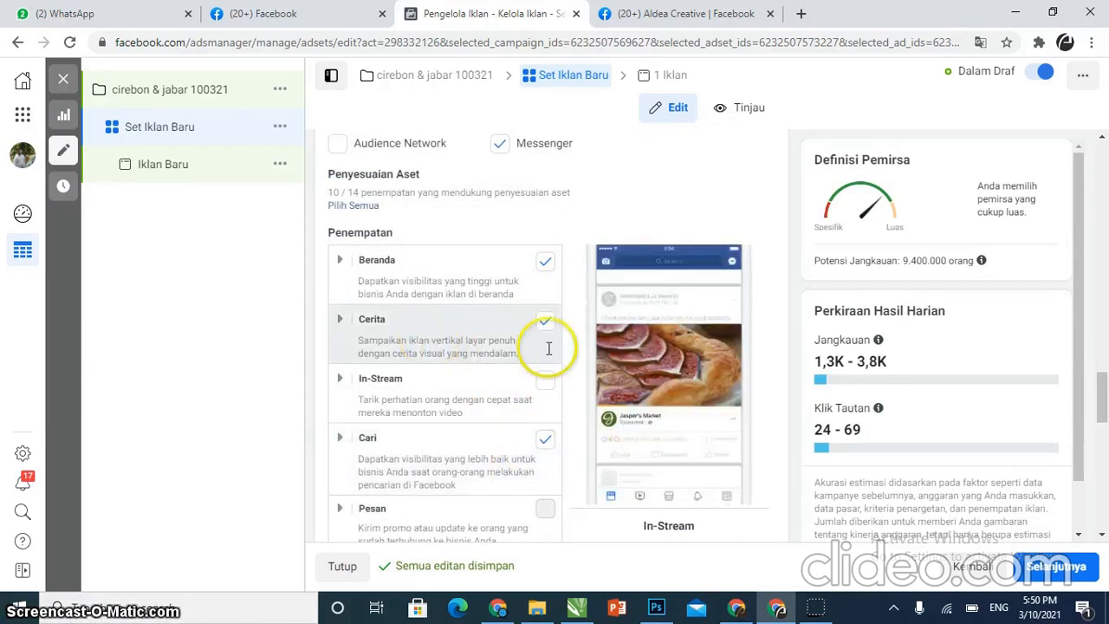
{"action": "scroll", "coordinate": [445, 276], "scroll_direction": "down", "scroll_amount": 3}
{"action": "scroll", "coordinate": [447, 279], "scroll_direction": "down", "scroll_amount": 6}
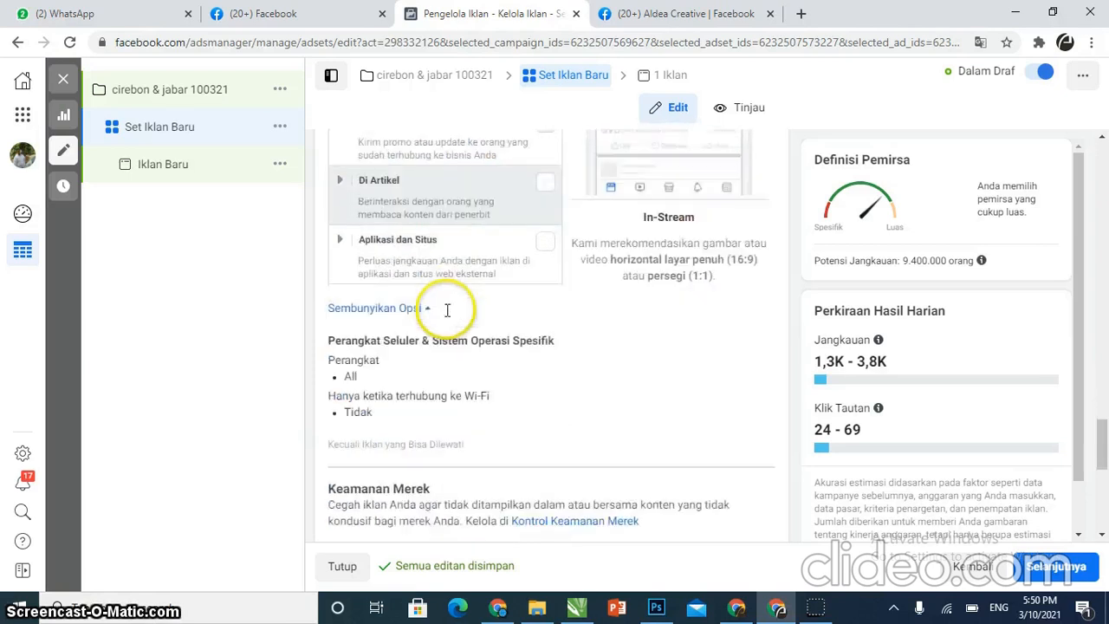
{"action": "scroll", "coordinate": [461, 370], "scroll_direction": "down", "scroll_amount": 1}
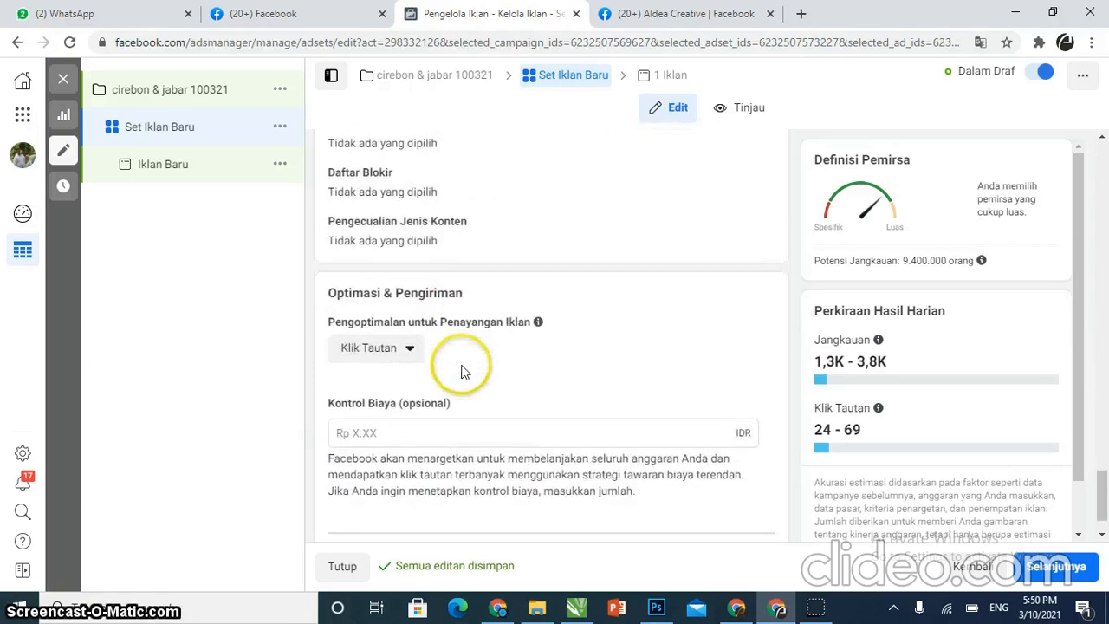
{"action": "scroll", "coordinate": [461, 355], "scroll_direction": "down", "scroll_amount": 1}
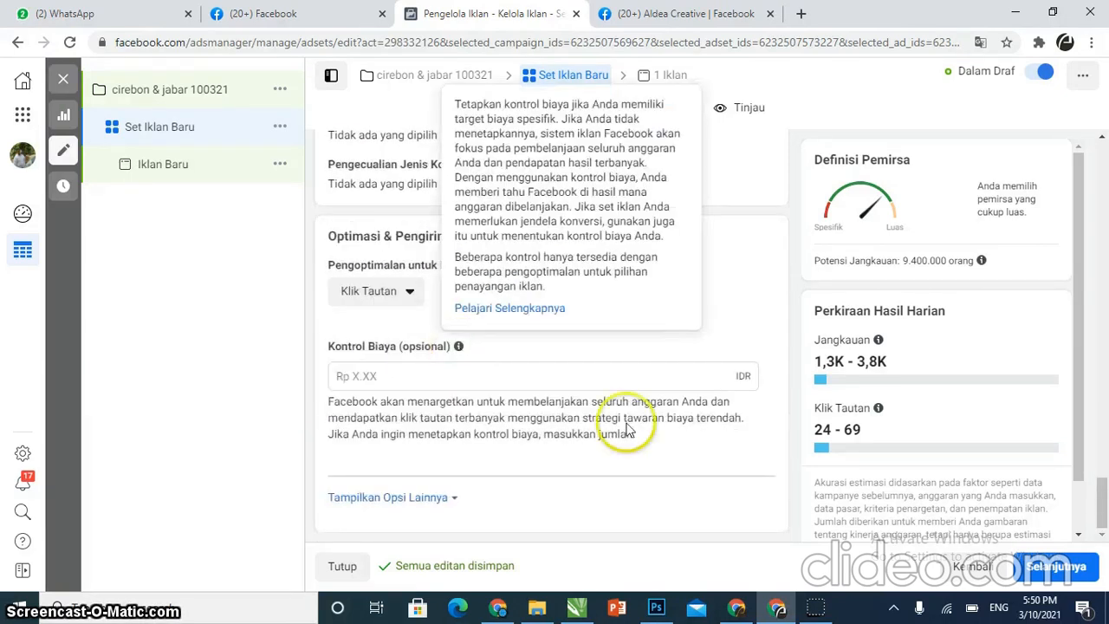
Open the new ad, then return to the ad set and check the potential reach information
{"action": "left_click", "coordinate": [1057, 573]}
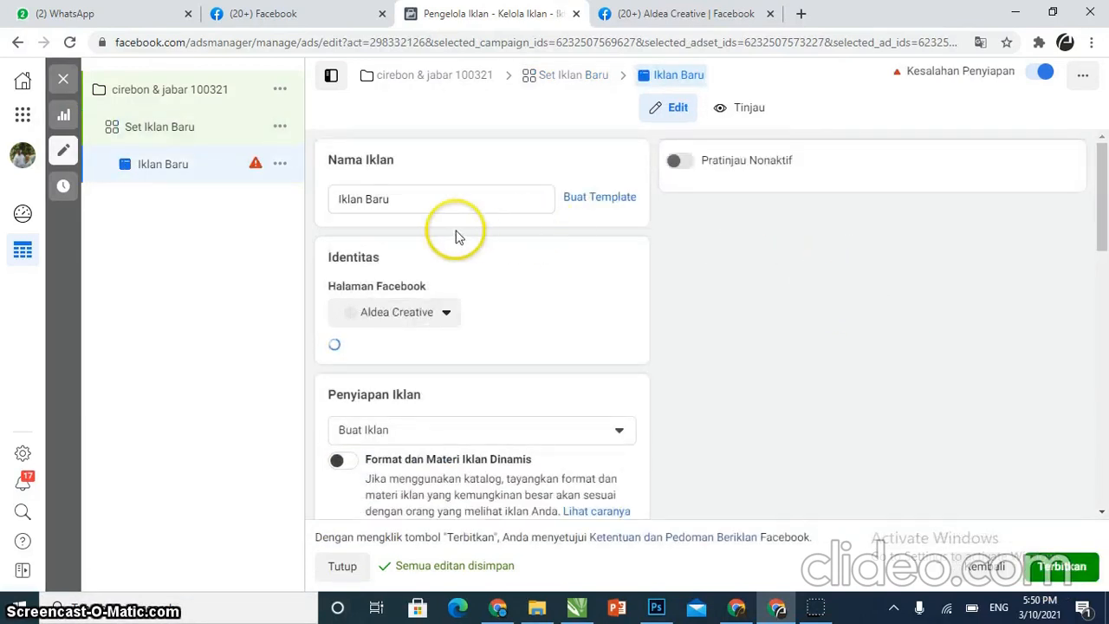
{"action": "left_click", "coordinate": [163, 125]}
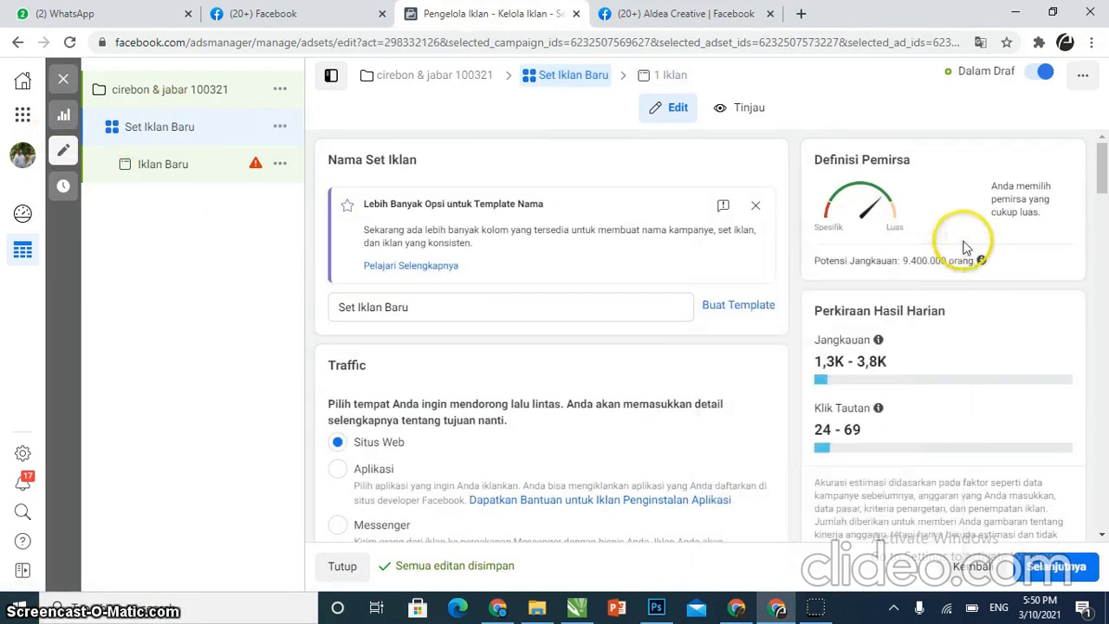
{"action": "mouse_move", "coordinate": [982, 264]}
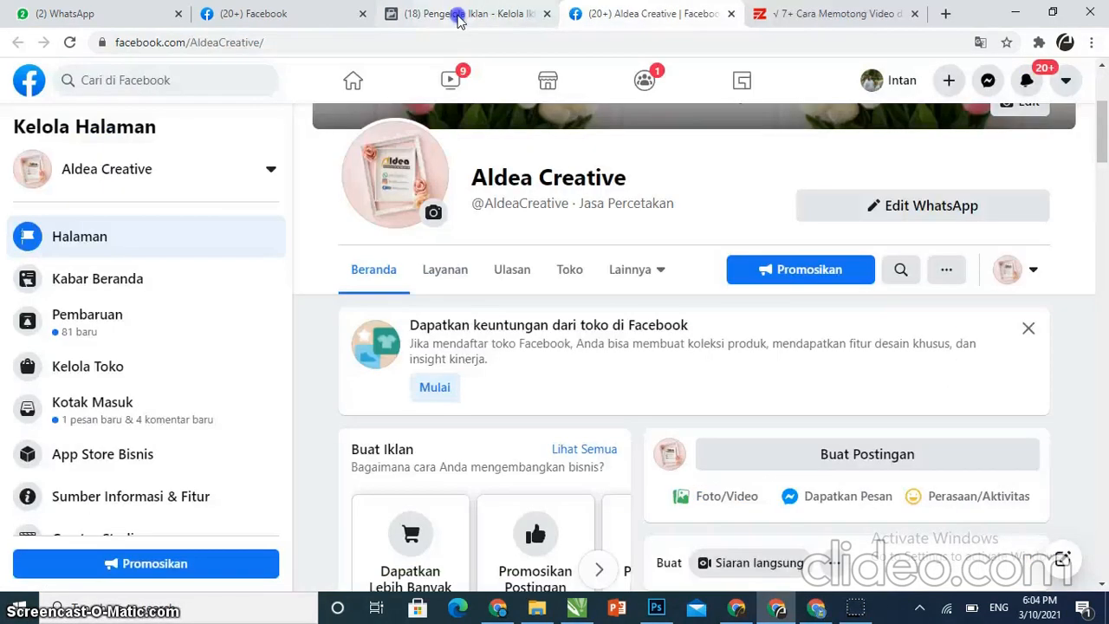
Review the ad set's lifetime budget and schedule, then continue to the ad
{"action": "left_click", "coordinate": [472, 13]}
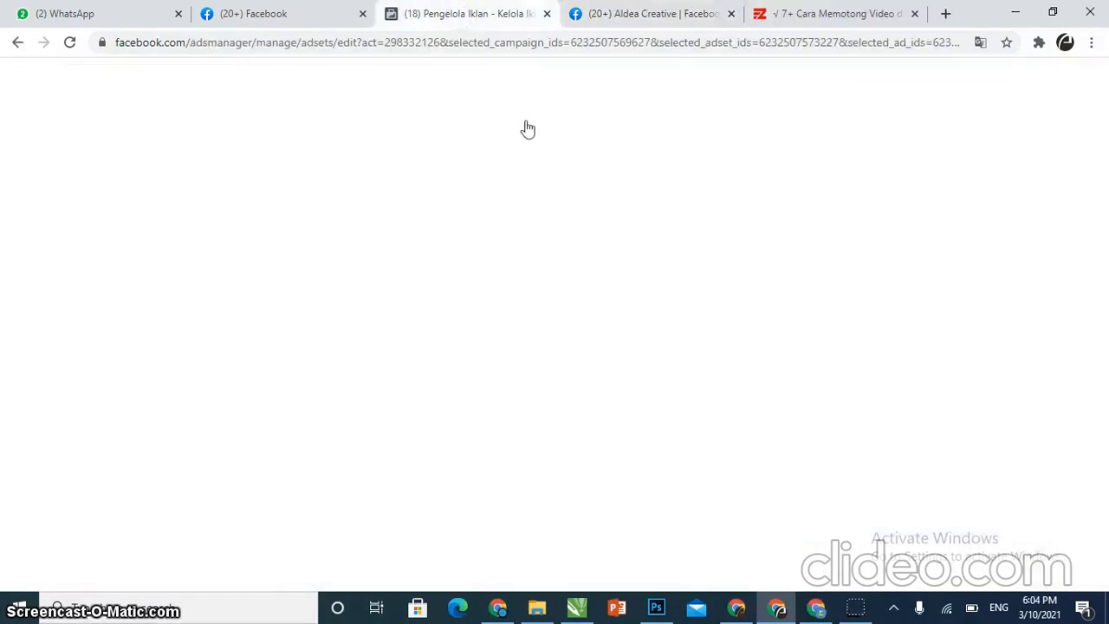
{"action": "scroll", "coordinate": [581, 364], "scroll_direction": "down", "scroll_amount": 5}
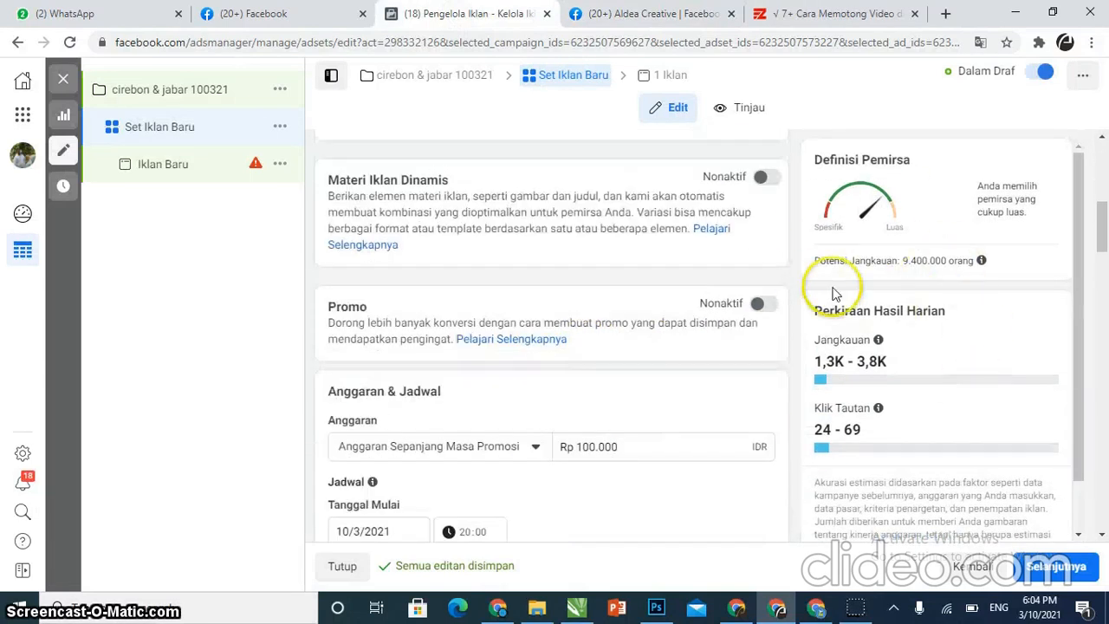
{"action": "mouse_move", "coordinate": [979, 258]}
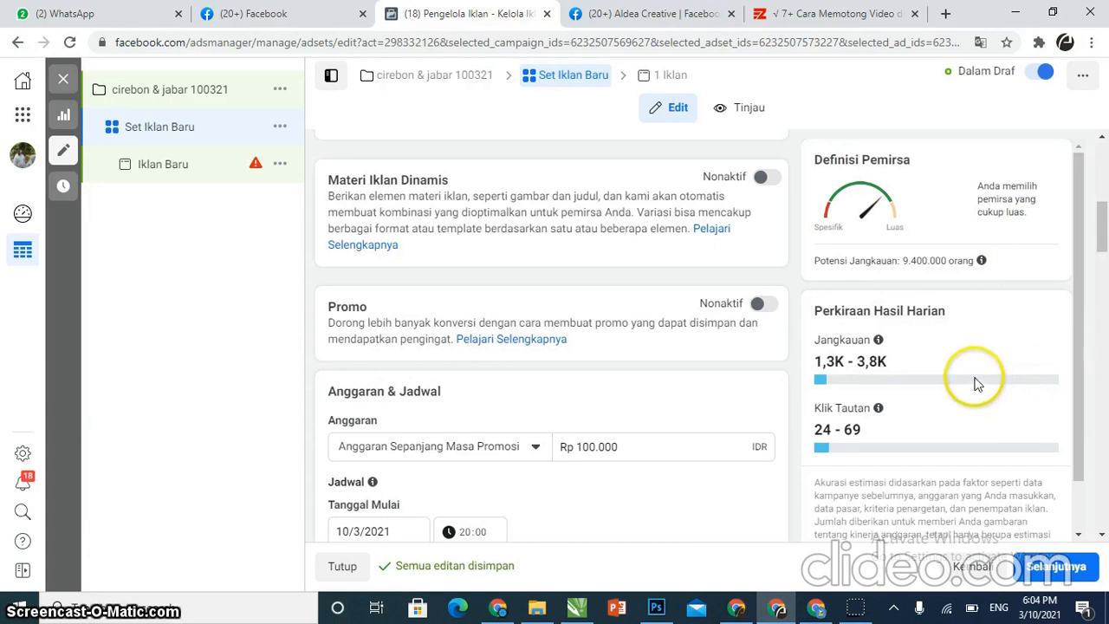
{"action": "scroll", "coordinate": [974, 381], "scroll_direction": "down", "scroll_amount": 1}
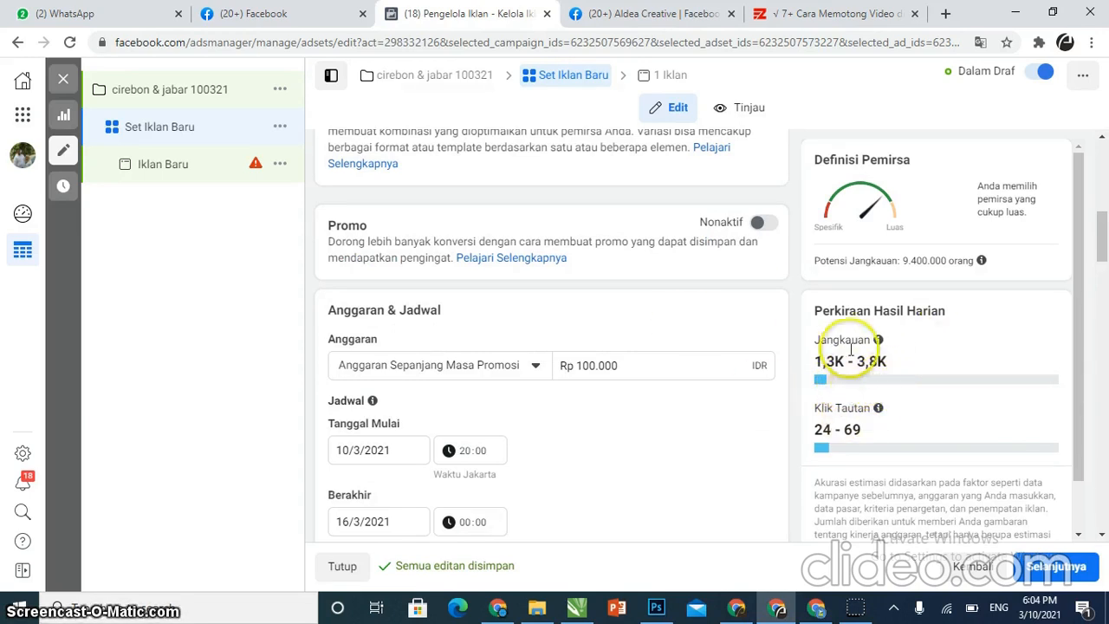
{"action": "scroll", "coordinate": [861, 392], "scroll_direction": "down", "scroll_amount": 1}
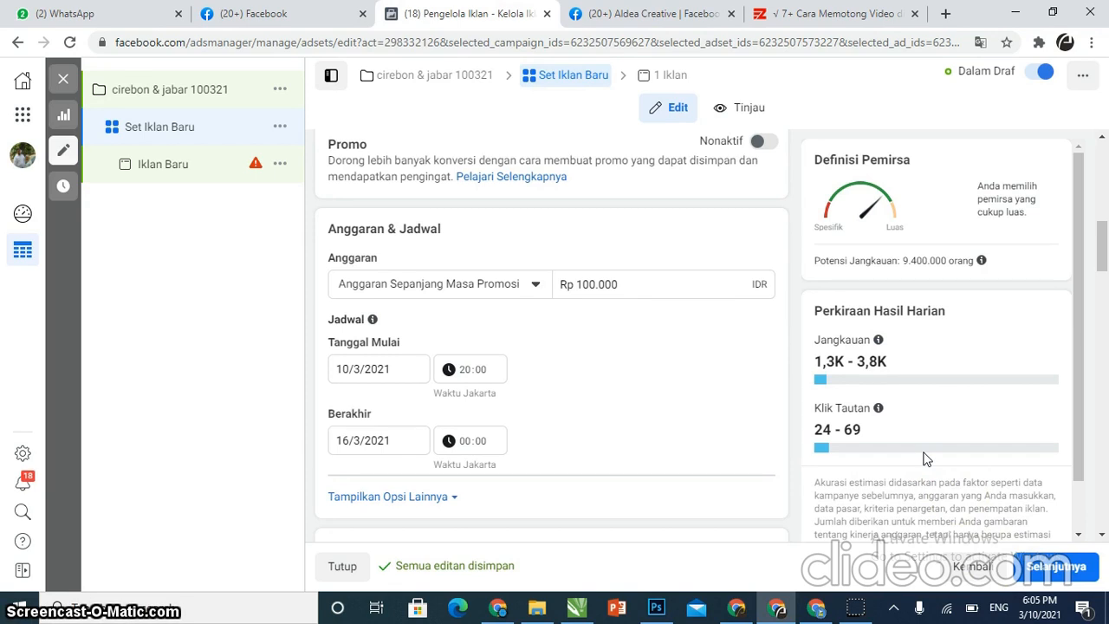
{"action": "left_click", "coordinate": [1050, 565]}
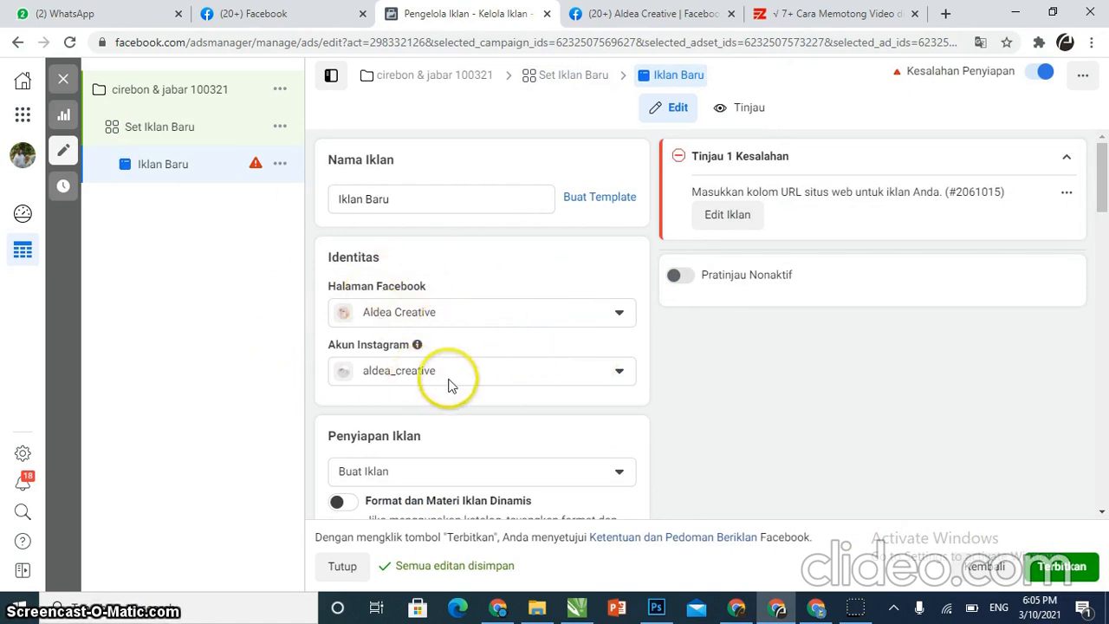
Review the ad's identity, setup and format options
{"action": "scroll", "coordinate": [450, 383], "scroll_direction": "down", "scroll_amount": 1}
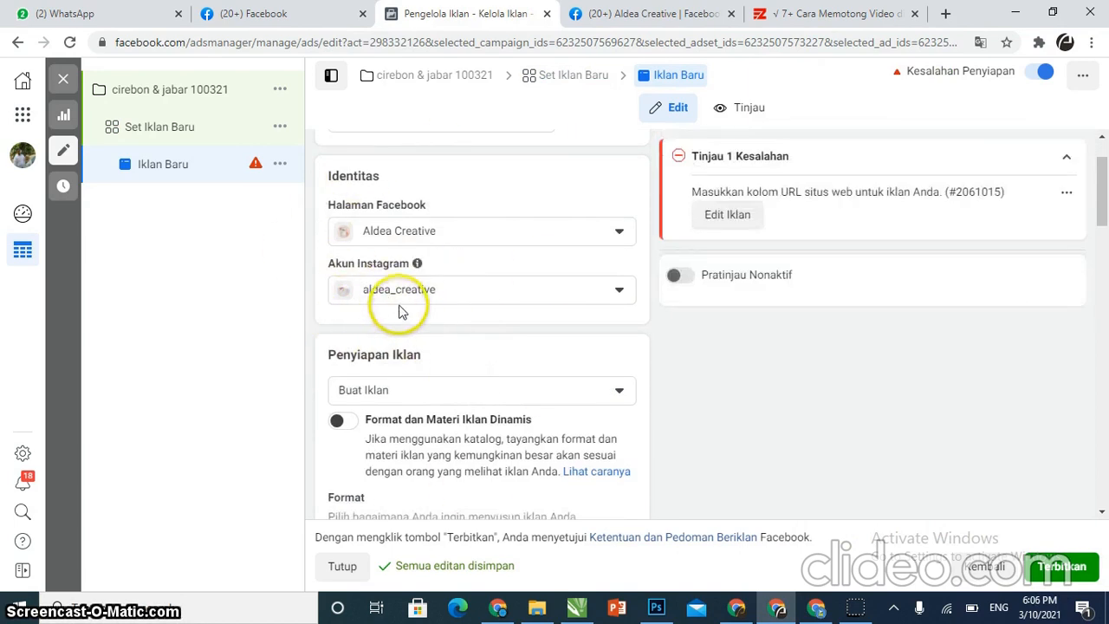
{"action": "scroll", "coordinate": [396, 309], "scroll_direction": "down", "scroll_amount": 2}
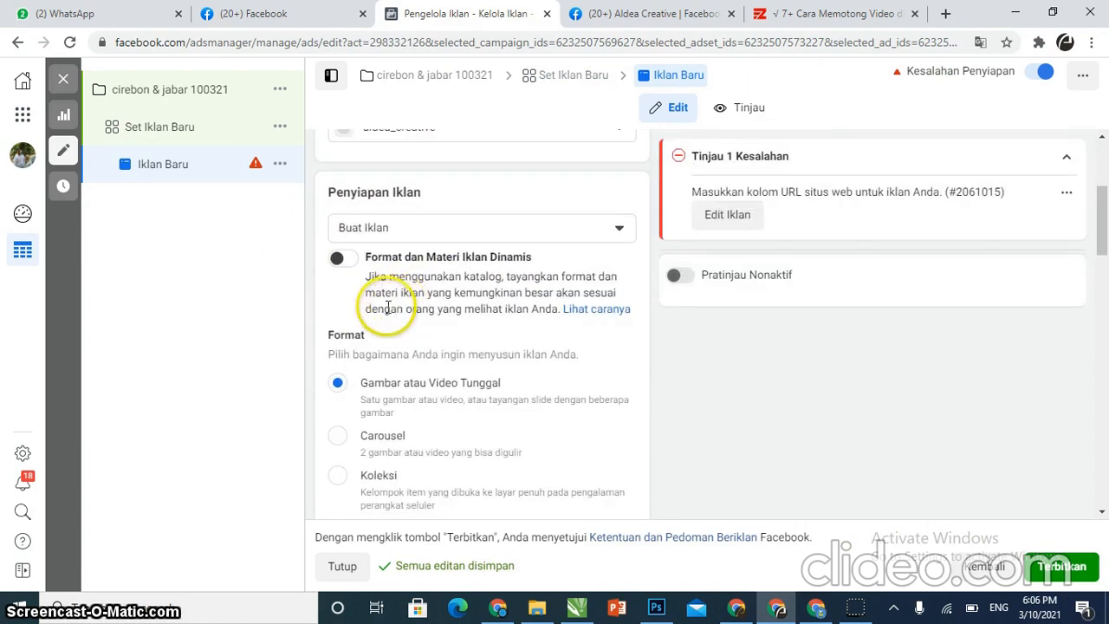
{"action": "scroll", "coordinate": [390, 320], "scroll_direction": "down", "scroll_amount": 2}
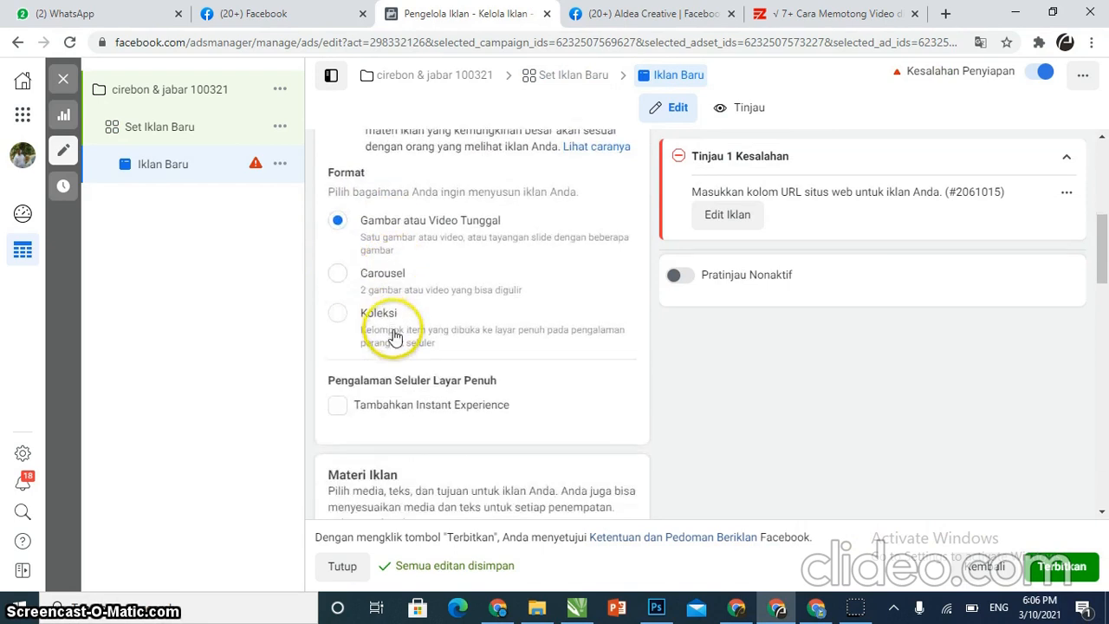
{"action": "scroll", "coordinate": [393, 337], "scroll_direction": "up", "scroll_amount": 2}
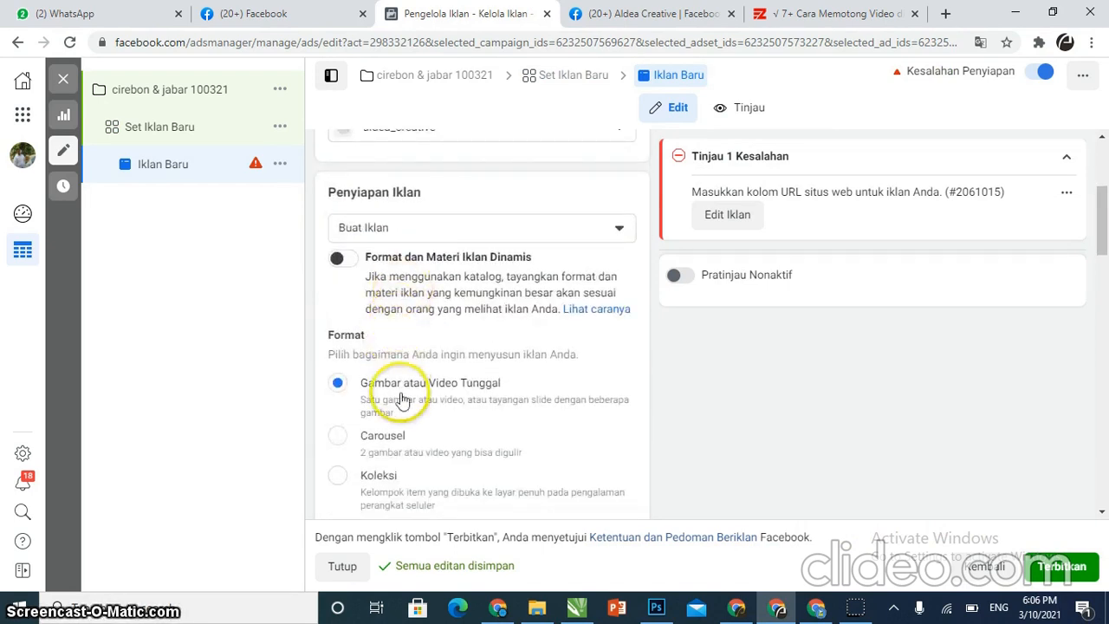
{"action": "scroll", "coordinate": [401, 399], "scroll_direction": "down", "scroll_amount": 5}
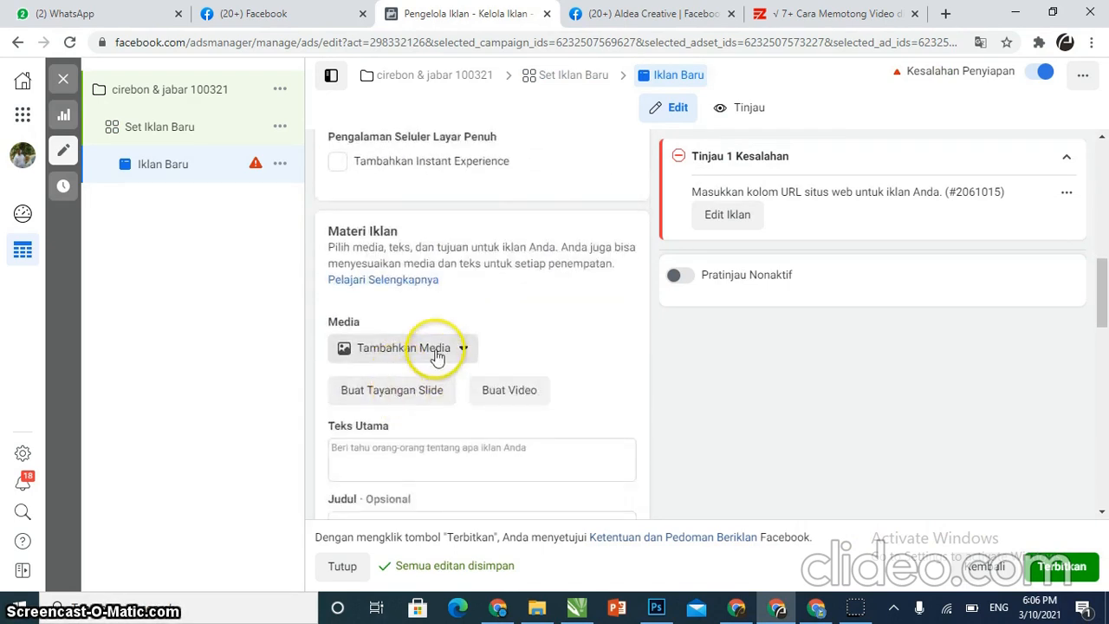
{"action": "left_click", "coordinate": [429, 355]}
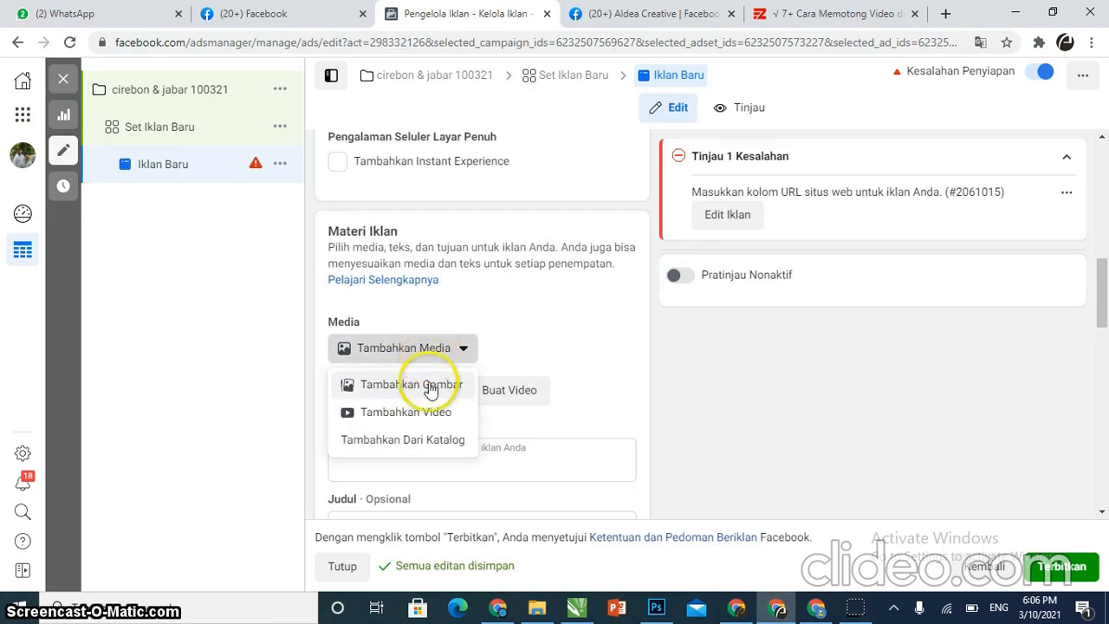
{"action": "left_click", "coordinate": [431, 392]}
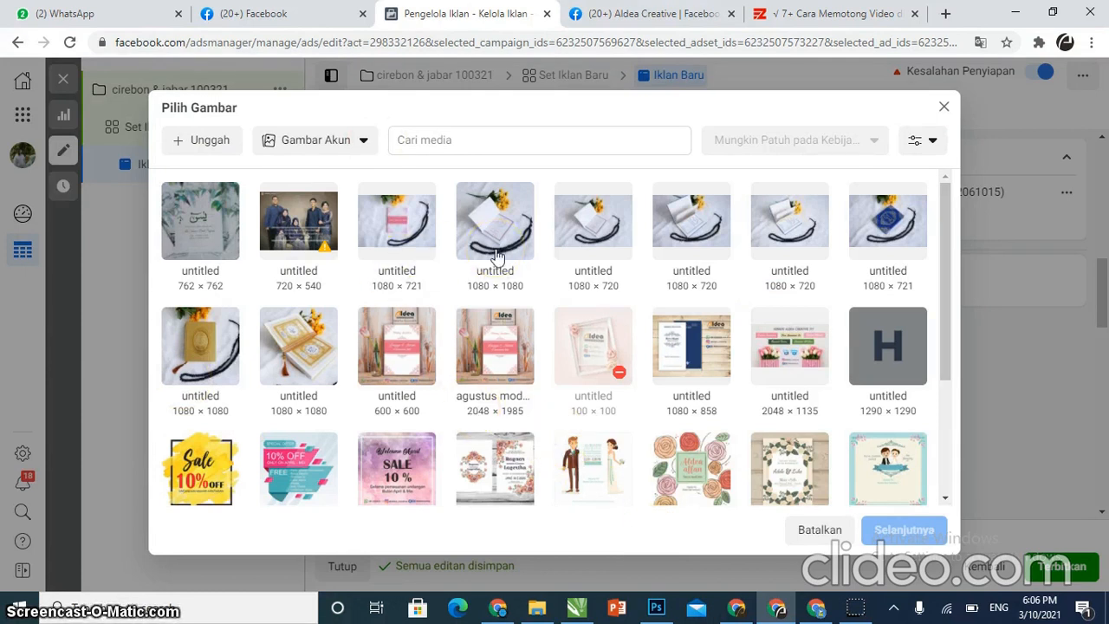
{"action": "scroll", "coordinate": [833, 299], "scroll_direction": "down", "scroll_amount": 3}
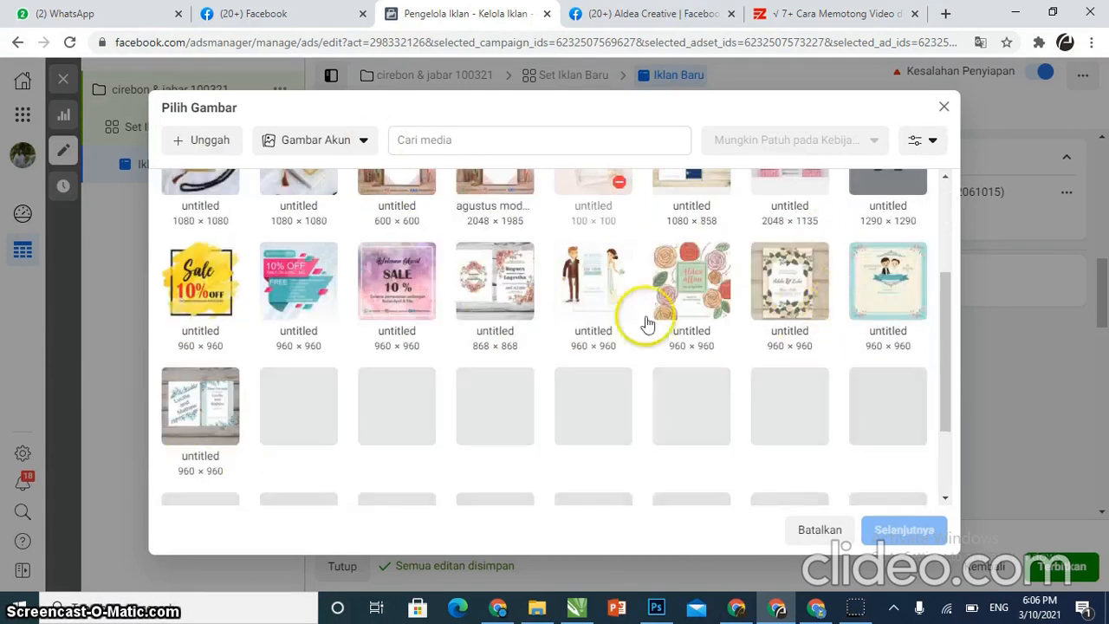
{"action": "scroll", "coordinate": [637, 321], "scroll_direction": "down", "scroll_amount": 3}
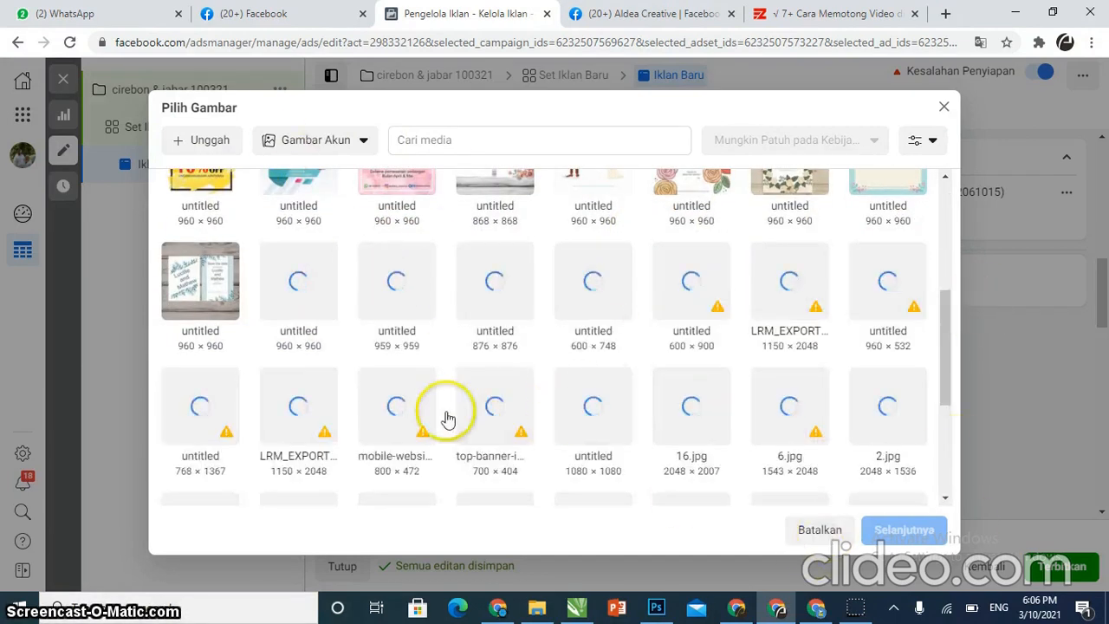
{"action": "left_click", "coordinate": [819, 530]}
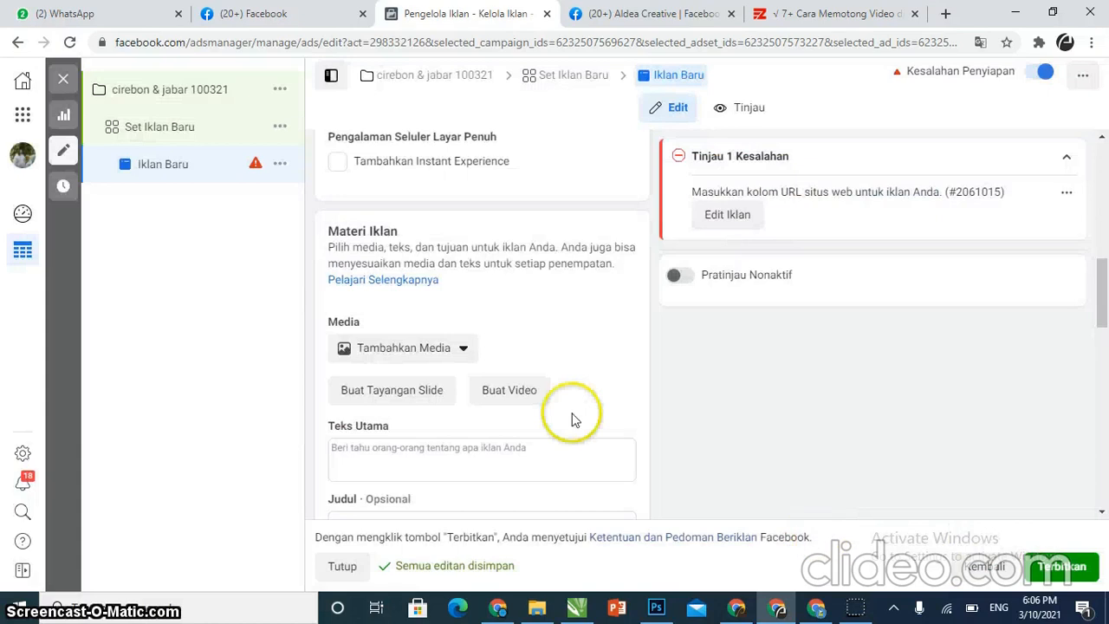
Add the 1080 × 1080 flowered invitation video from the account videos as the ad's media and confirm the placement crops
{"action": "left_click", "coordinate": [413, 354]}
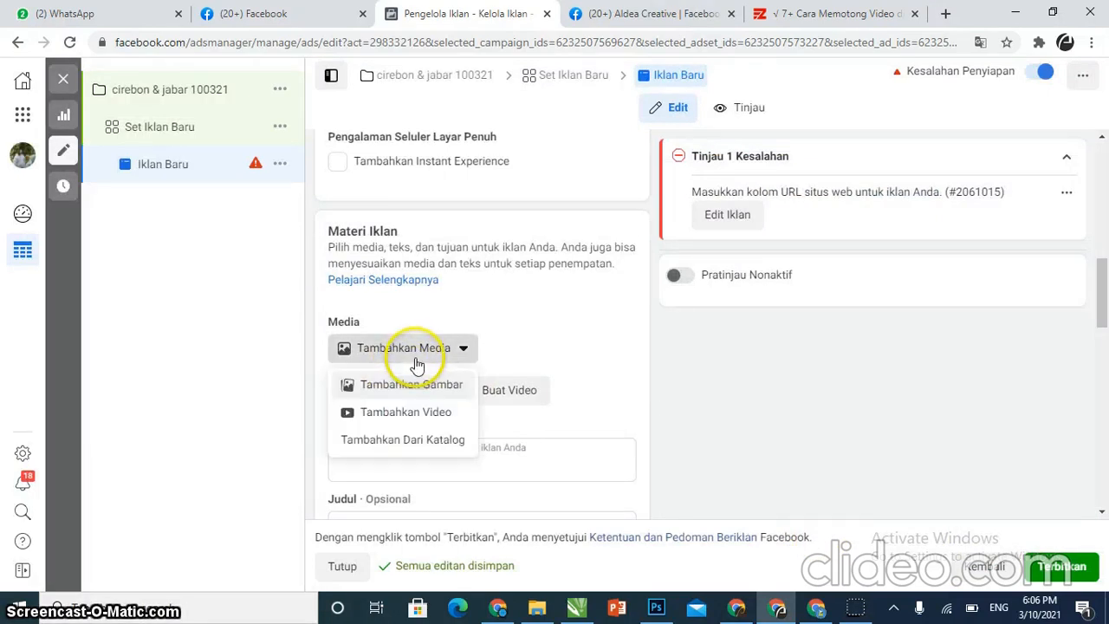
{"action": "left_click", "coordinate": [407, 412]}
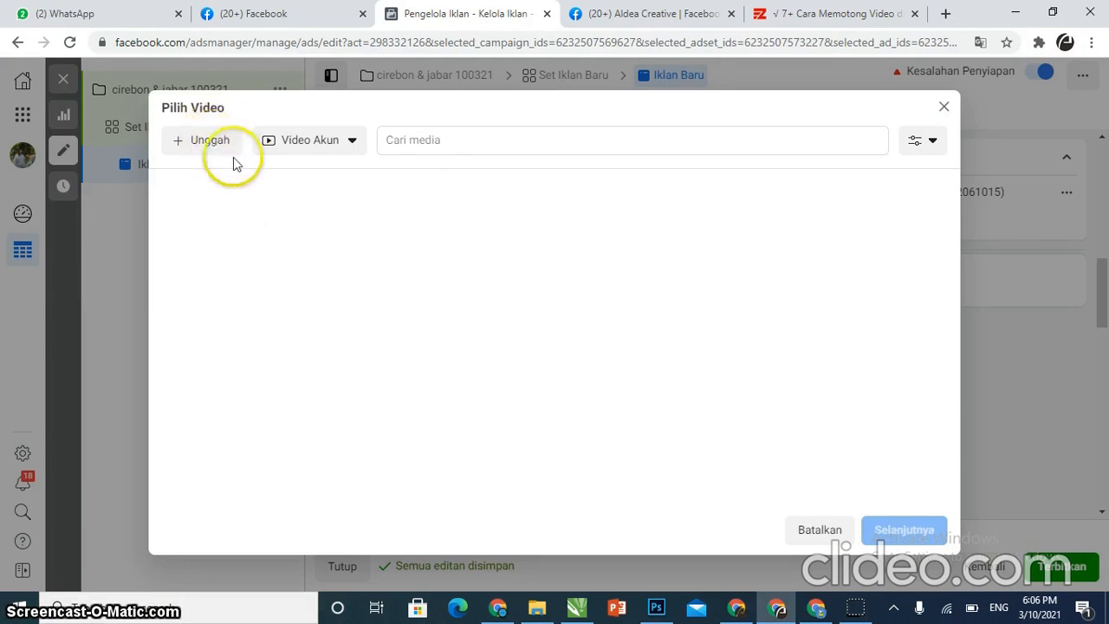
{"action": "left_click", "coordinate": [353, 142]}
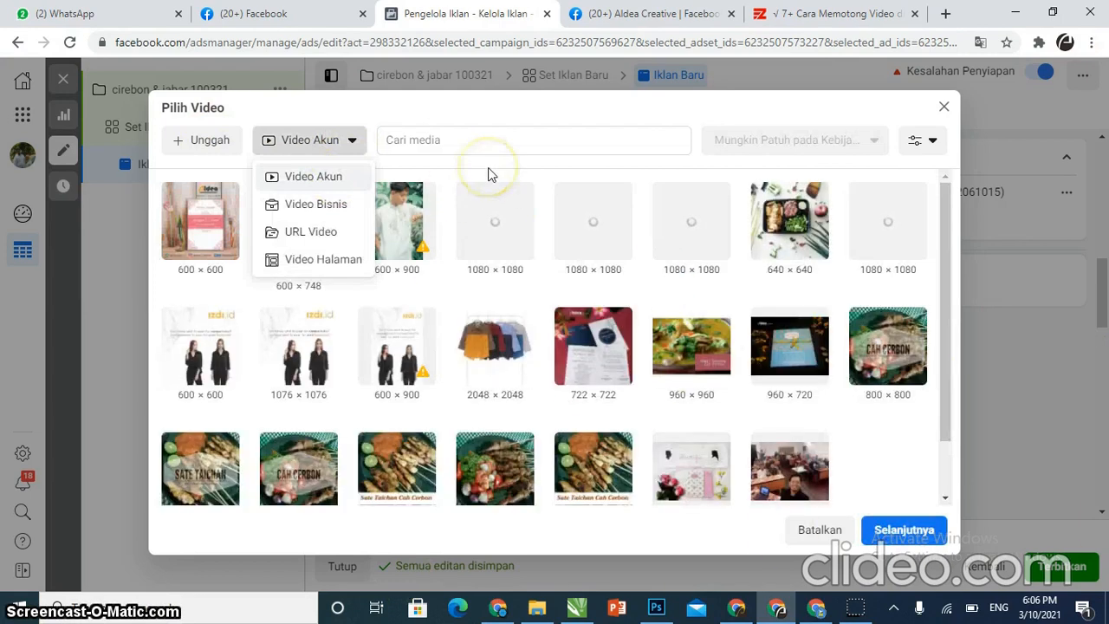
{"action": "left_click", "coordinate": [265, 139]}
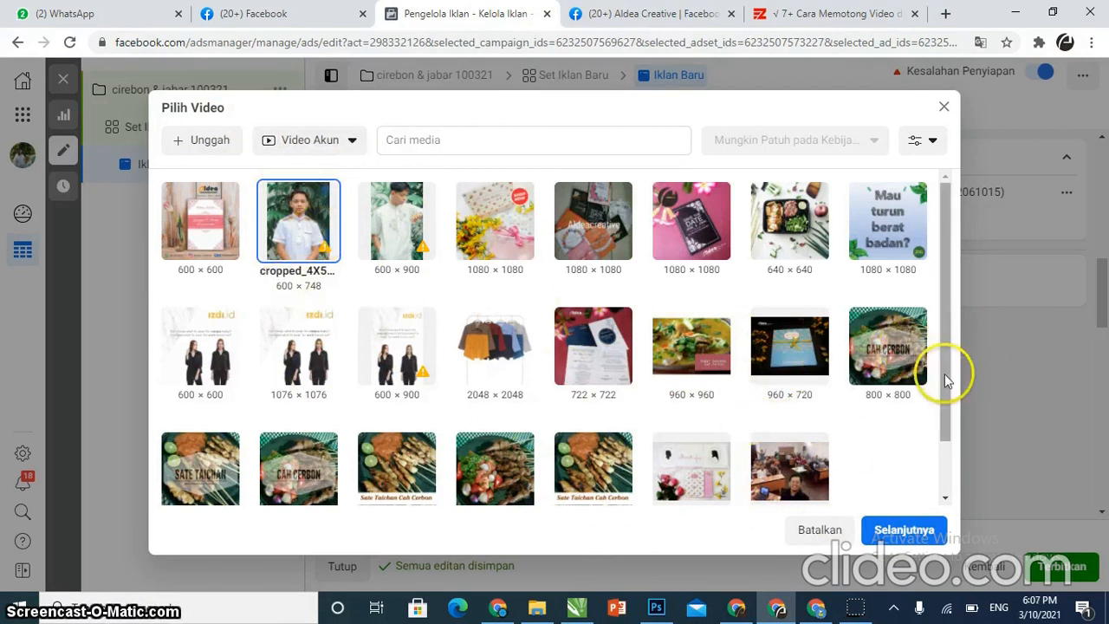
{"action": "left_click_drag", "start_coordinate": [946, 383], "coordinate": [969, 354]}
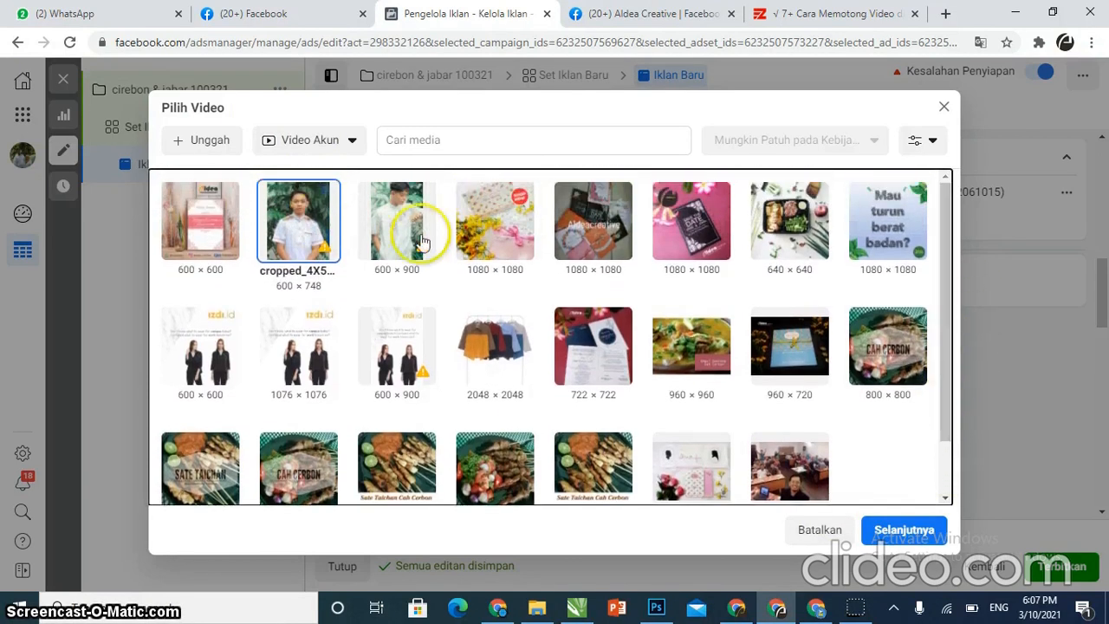
{"action": "left_click", "coordinate": [513, 220]}
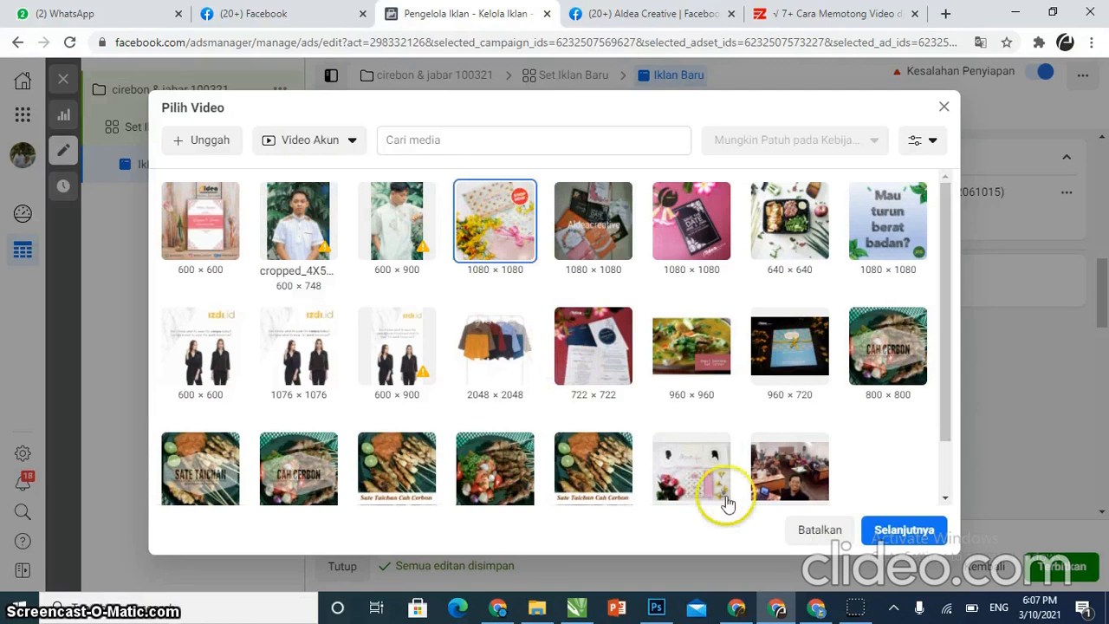
{"action": "left_click", "coordinate": [901, 529]}
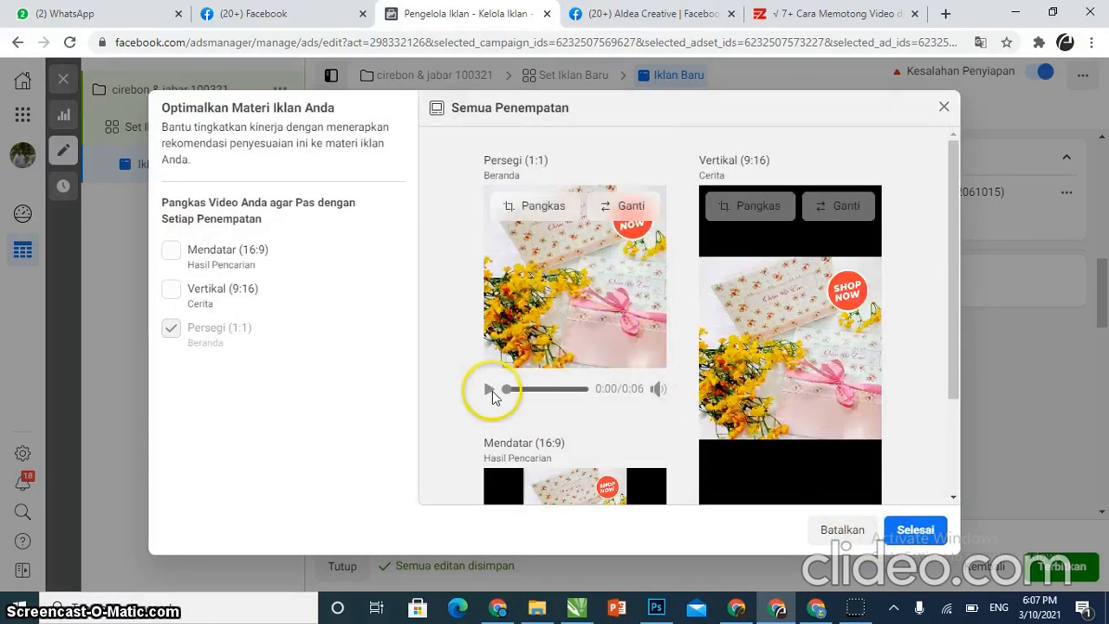
{"action": "left_click", "coordinate": [489, 394]}
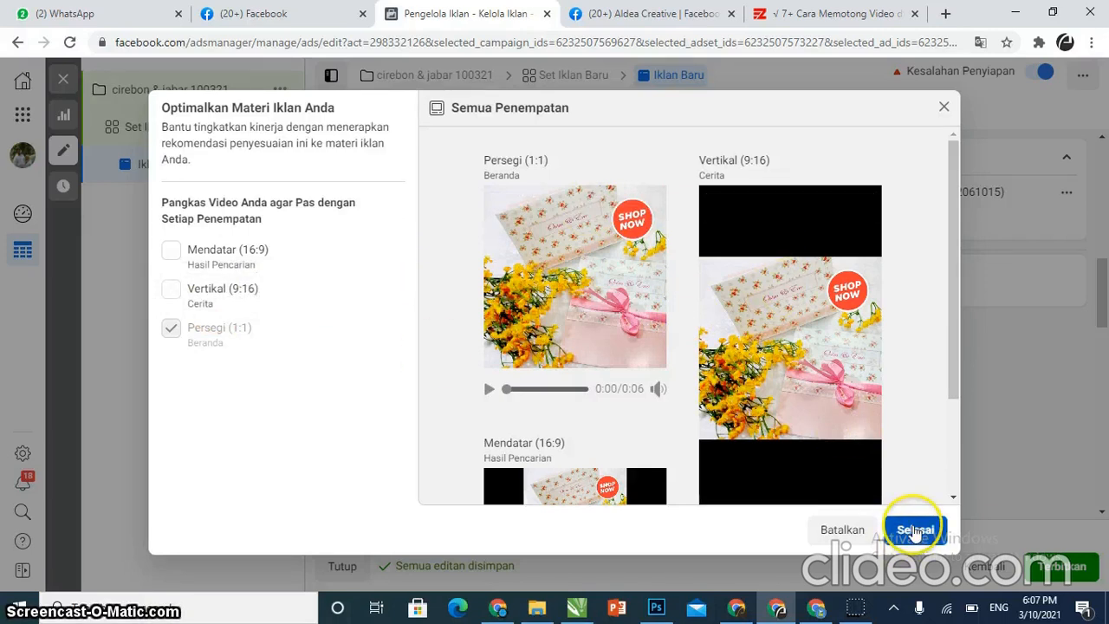
{"action": "left_click", "coordinate": [923, 527]}
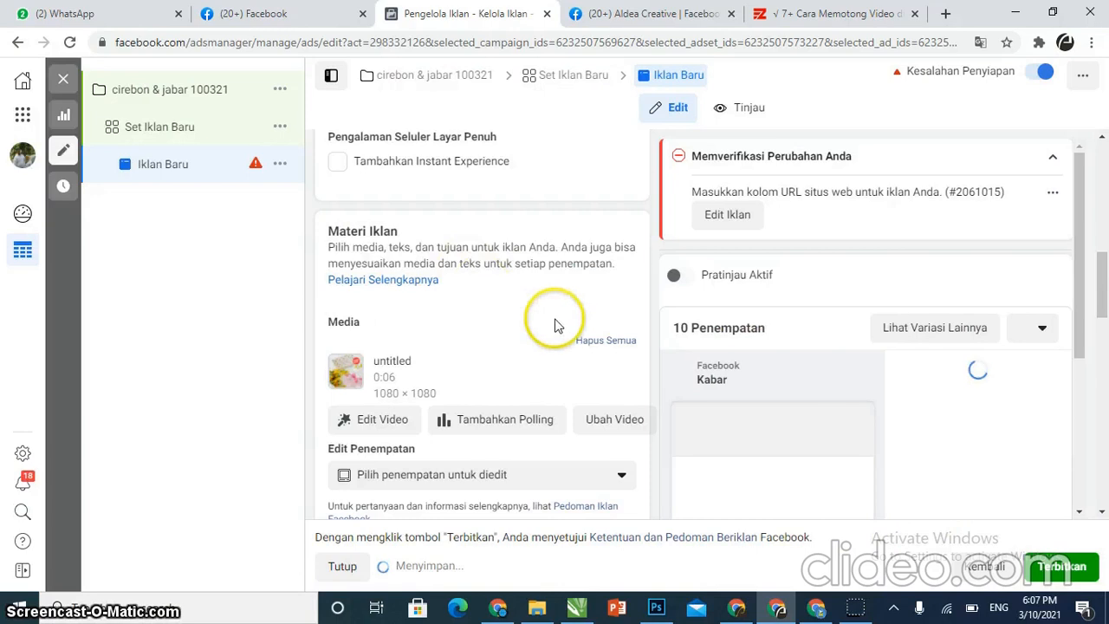
Write the primary text "HANYA 3 HARI" and "PESAN UNDANGAN SEKARANG JUGA FREE VOUCHER SAMPAI DENGAN 200RB" on two lines
{"action": "scroll", "coordinate": [622, 355], "scroll_direction": "down", "scroll_amount": 2}
{"action": "scroll", "coordinate": [598, 360], "scroll_direction": "down", "scroll_amount": 1}
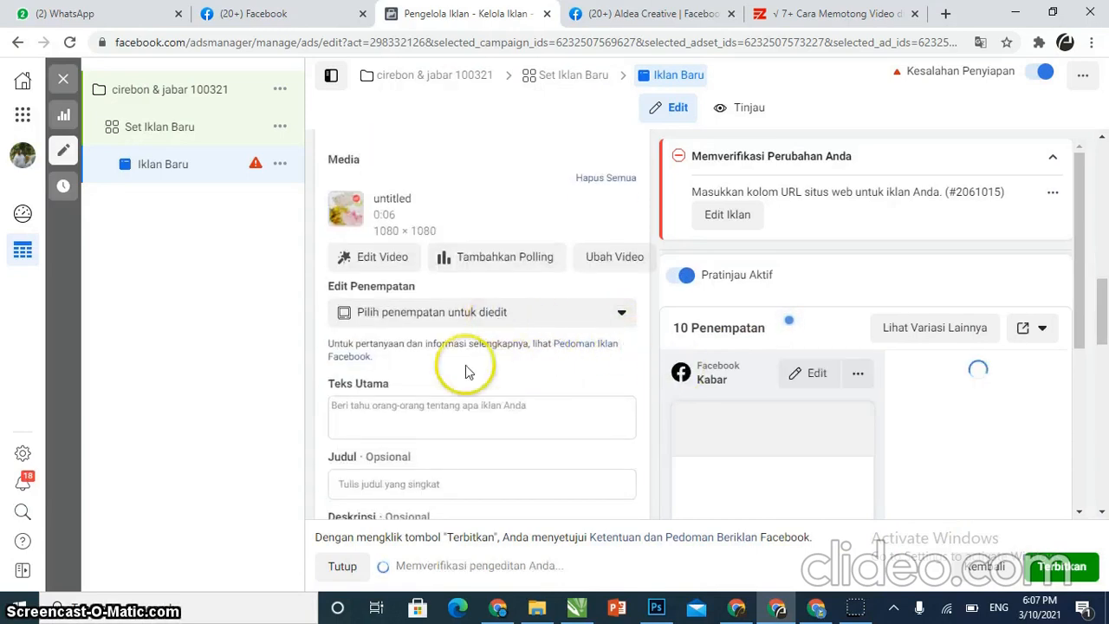
{"action": "left_click", "coordinate": [423, 413]}
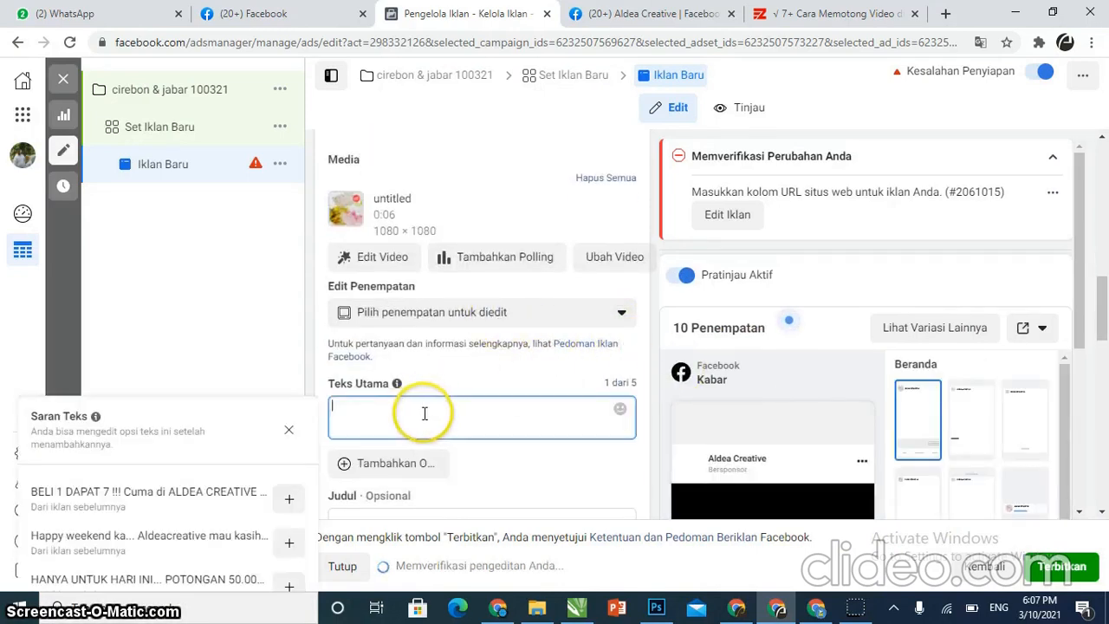
{"action": "scroll", "coordinate": [818, 351], "scroll_direction": "down", "scroll_amount": 3}
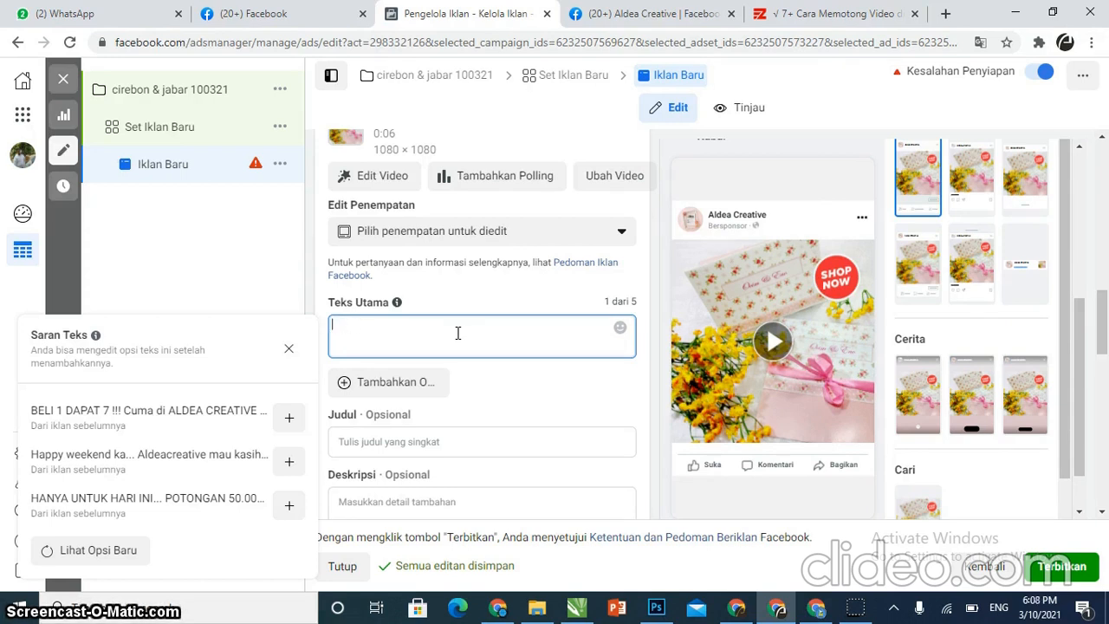
{"action": "type", "text": "3 HARI"}
{"action": "key", "text": "Return"}
{"action": "type", "text": "PESN"}
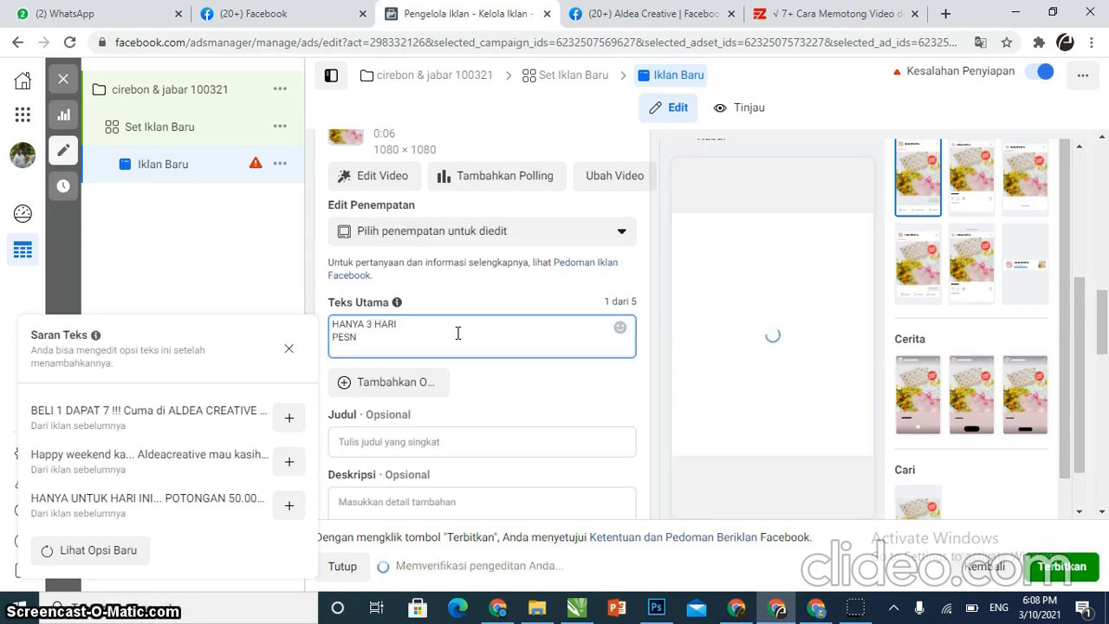
{"action": "left_click", "coordinate": [419, 342]}
{"action": "key", "text": "BackSpace"}
{"action": "type", "text": "A"}
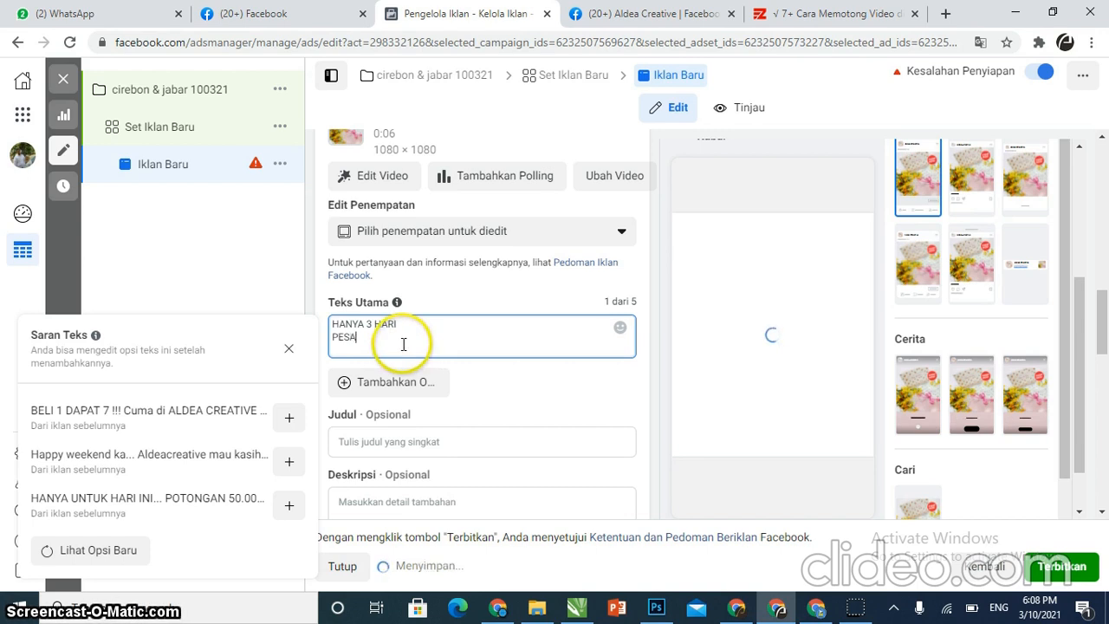
{"action": "type", "text": "N UNDANGAN SEKARANG J"}
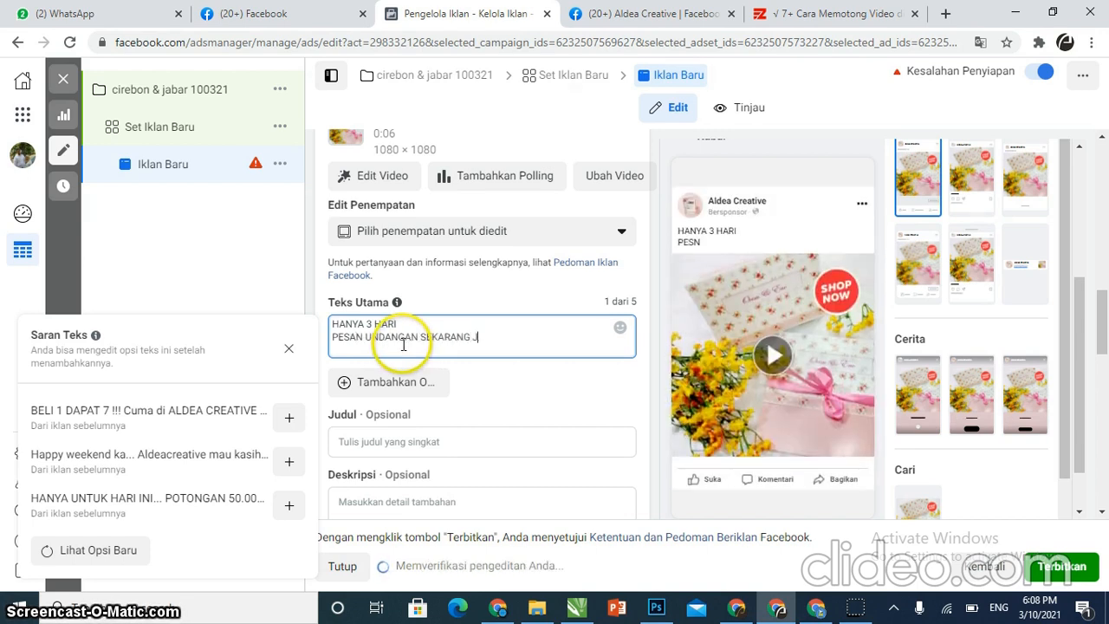
{"action": "type", "text": "UGA FREE"}
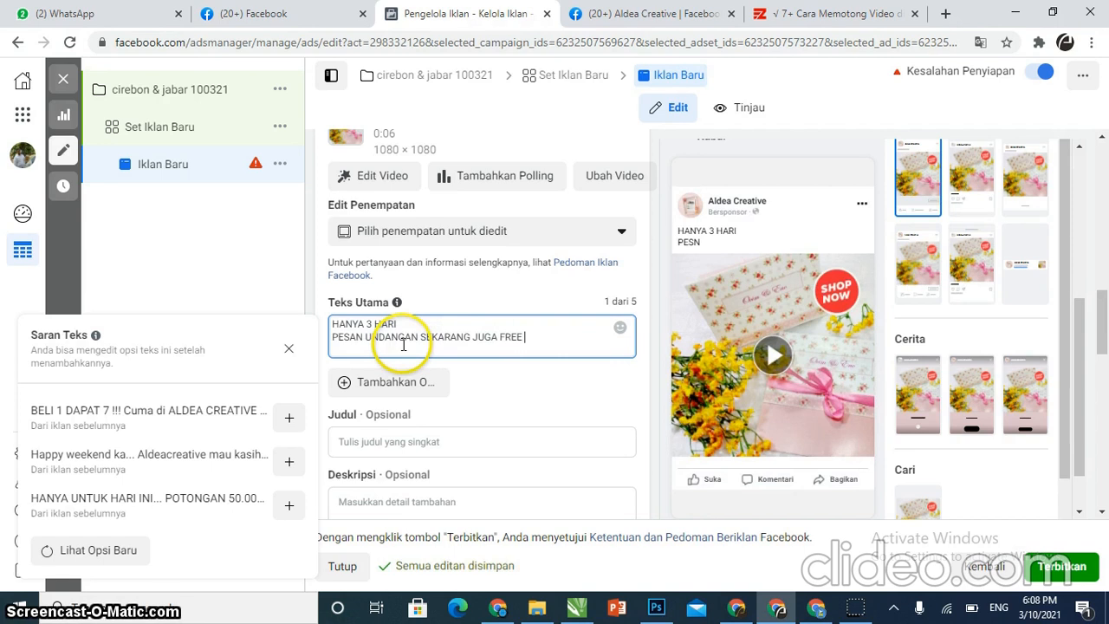
{"action": "type", "text": " VOUCHER BEL"}
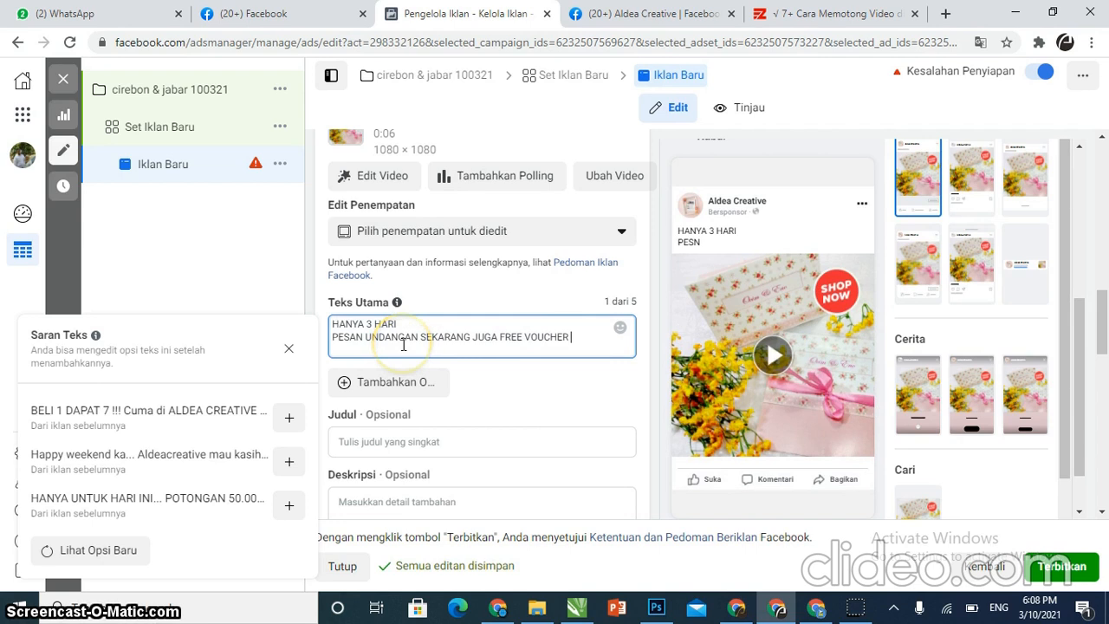
{"action": "type", "text": "SAMP"}
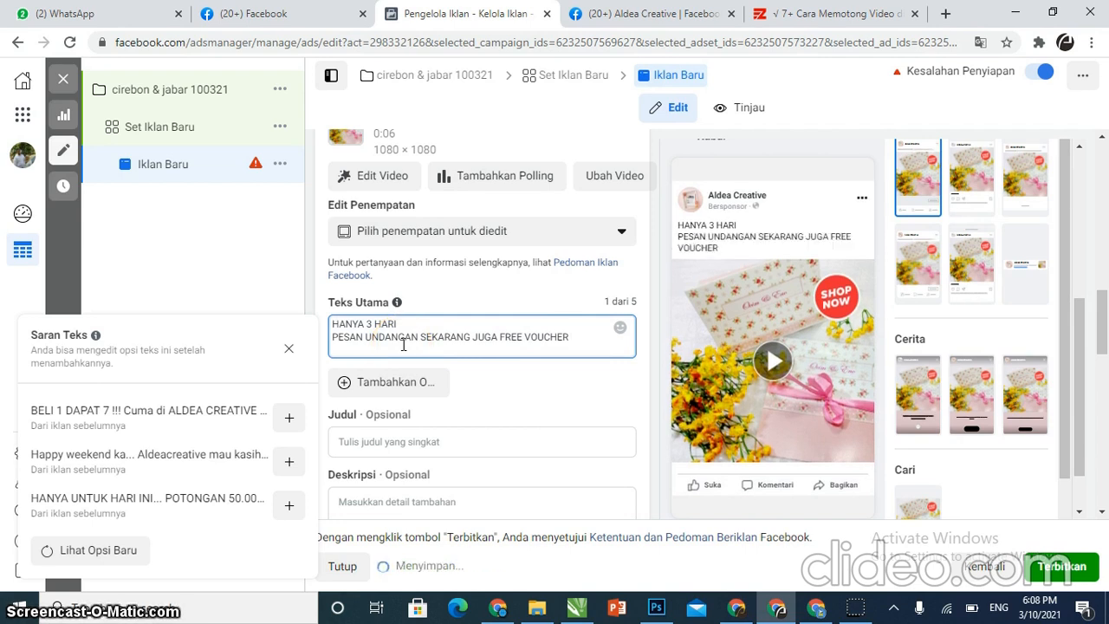
{"action": "type", "text": "AI DENGAN 200RB"}
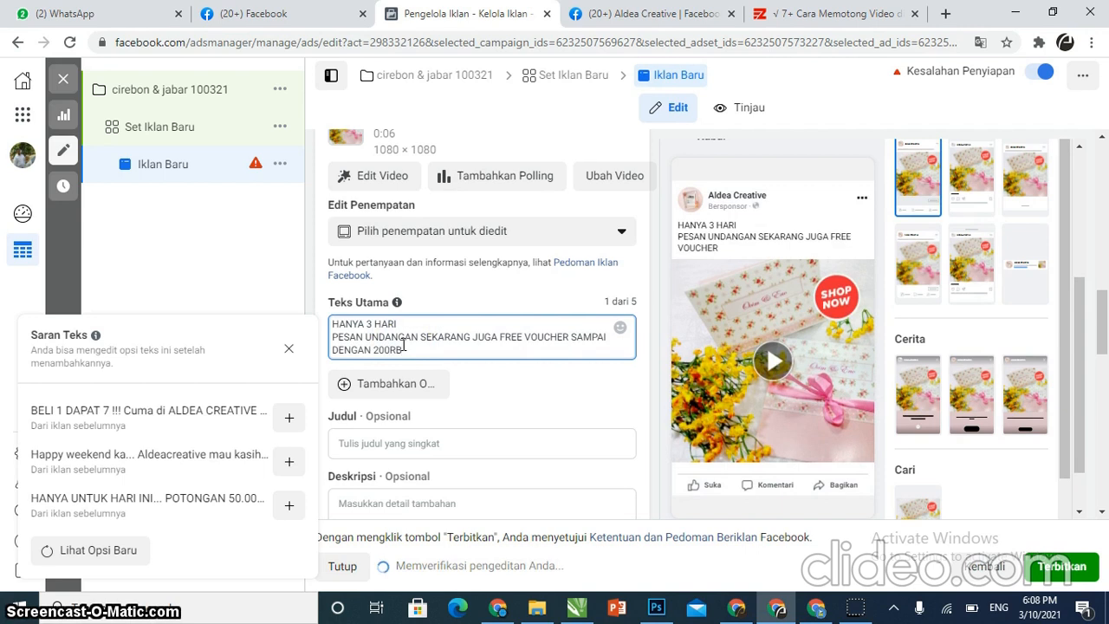
{"action": "key", "text": "Return"}
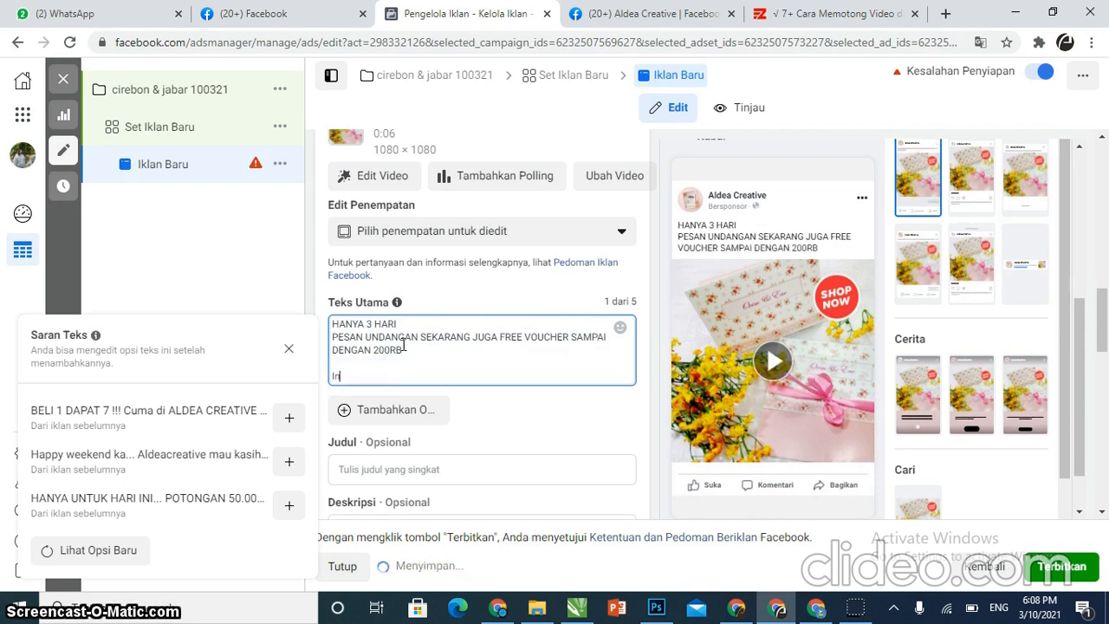
Add an "Informasi" line and a "whatsapp :" line with the business's contact phone number to the primary text
{"action": "type", "text": "Informasi "}
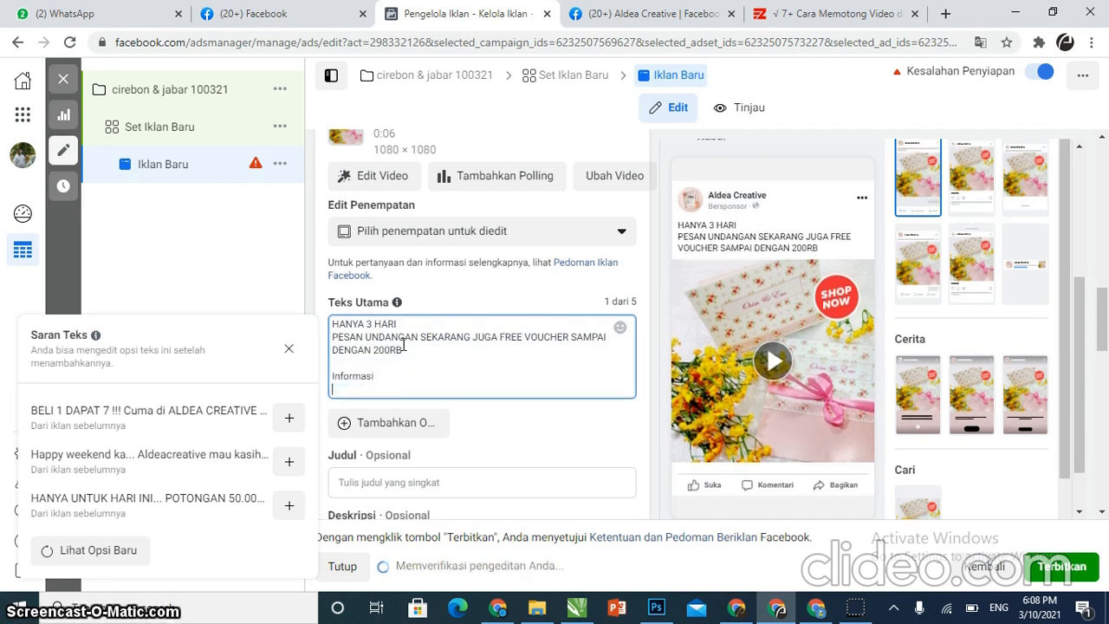
{"action": "type", "text": "w"}
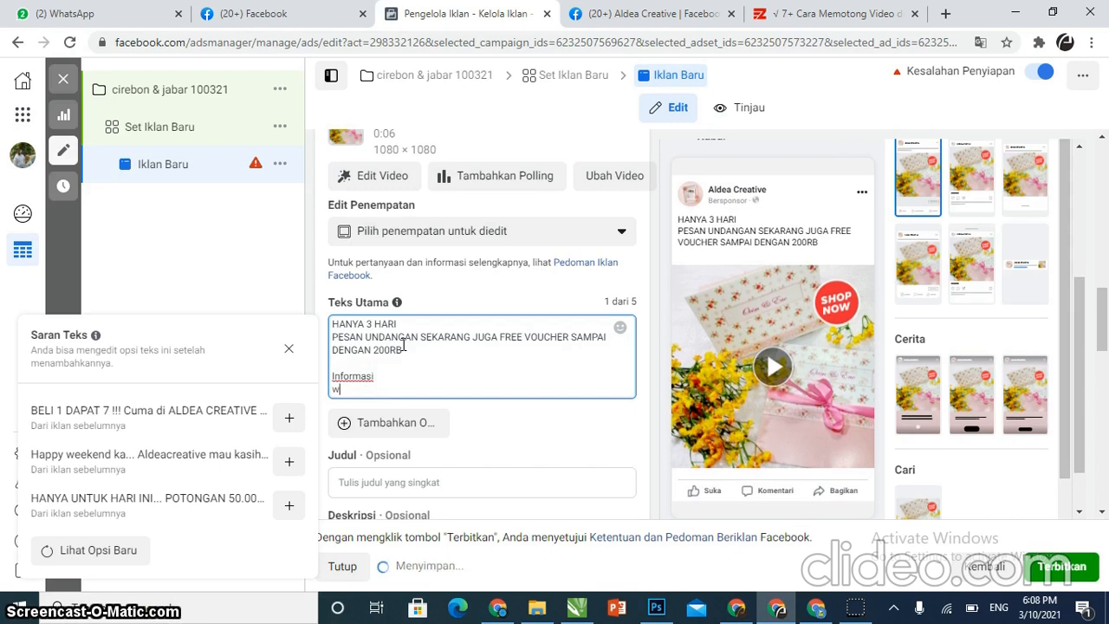
{"action": "type", "text": "hatsapp "}
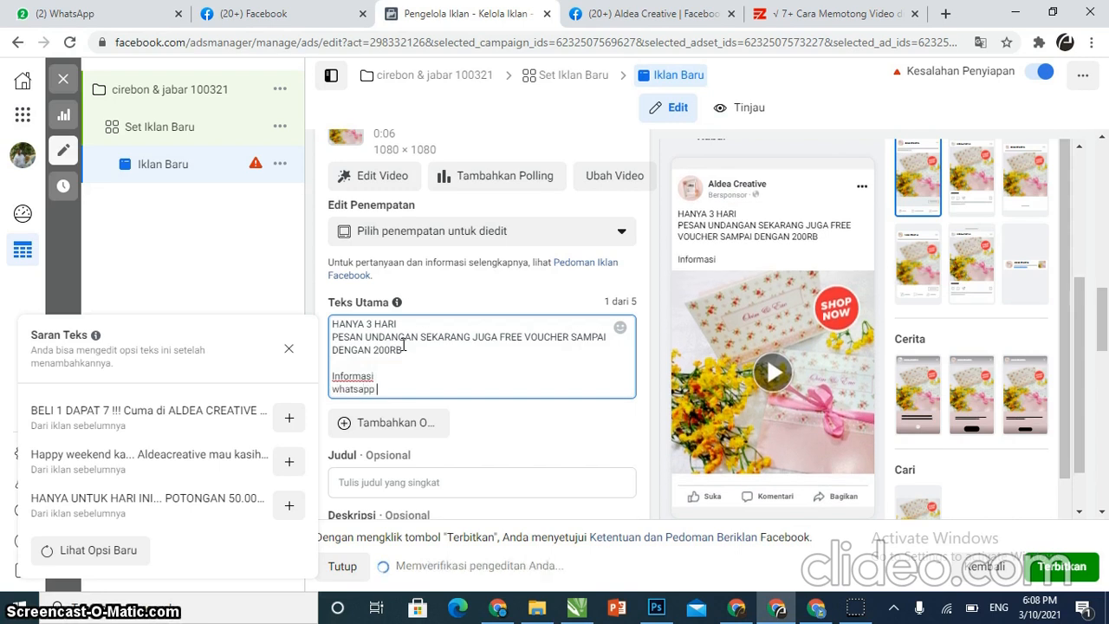
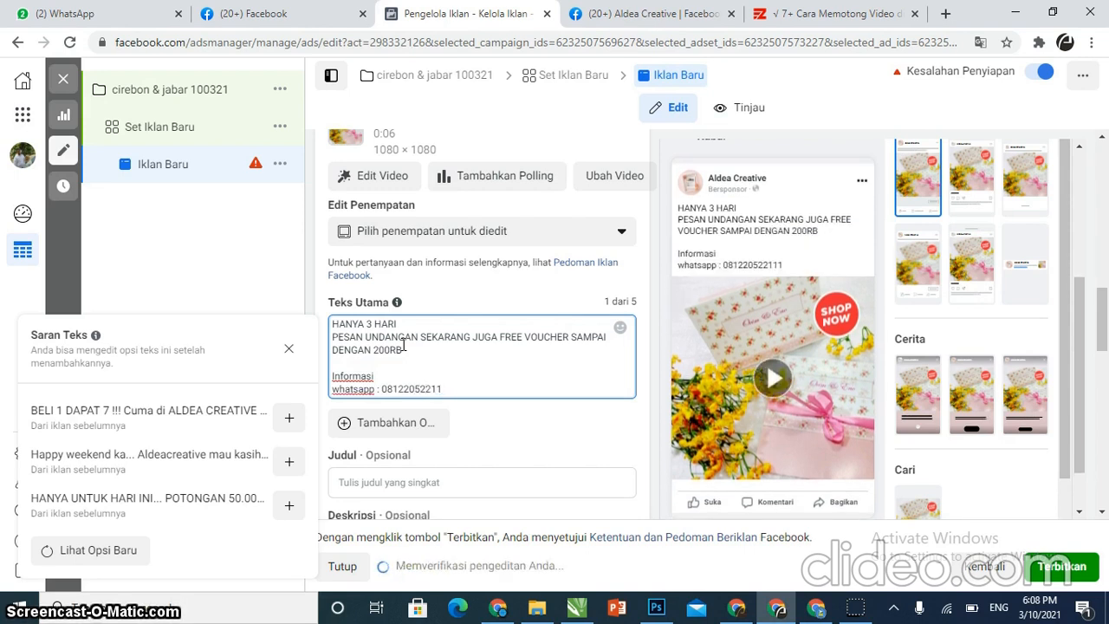
{"action": "key", "text": "Return"}
{"action": "type", "text": "IG : @"}
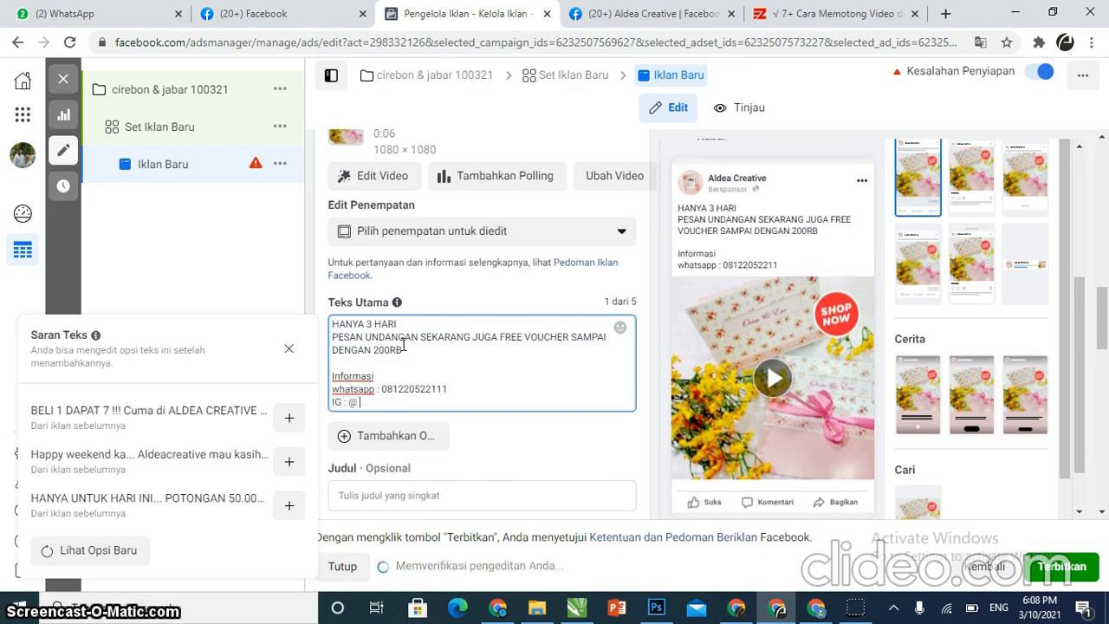
{"action": "type", "text": "ald"}
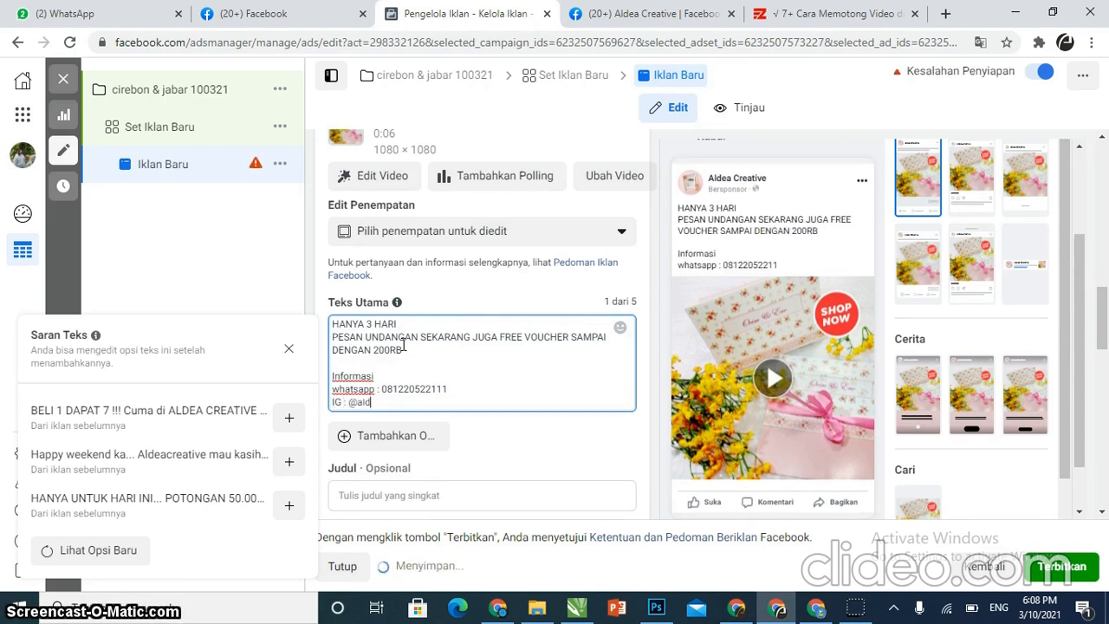
{"action": "type", "text": "ea_creayive"}
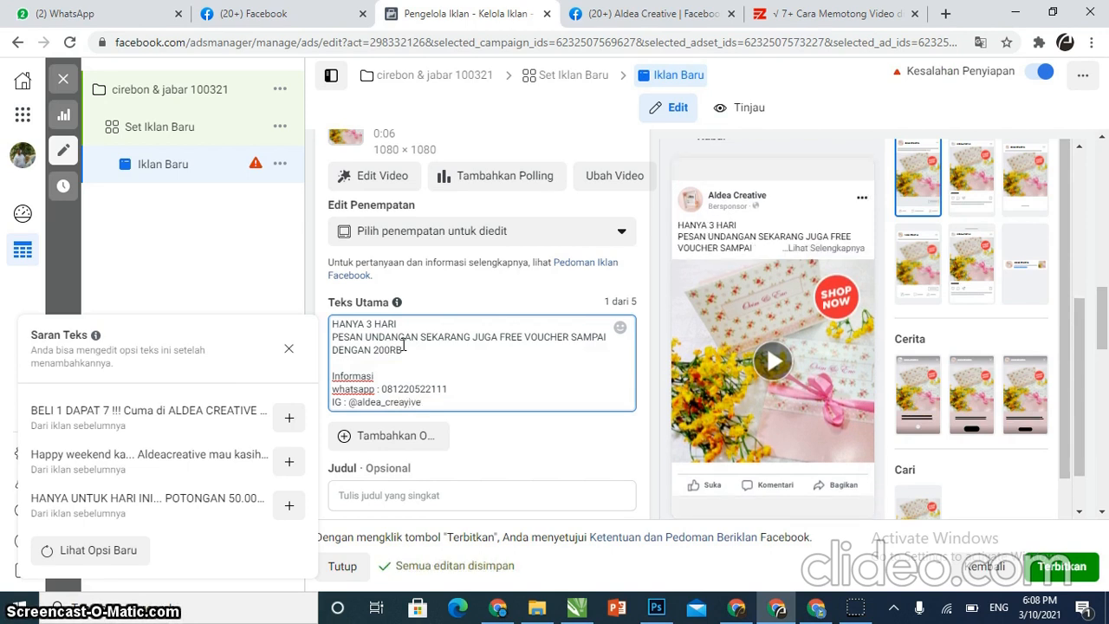
{"action": "key", "text": "BackSpace"}
{"action": "key", "text": "BackSpace"}
{"action": "key", "text": "BackSpace"}
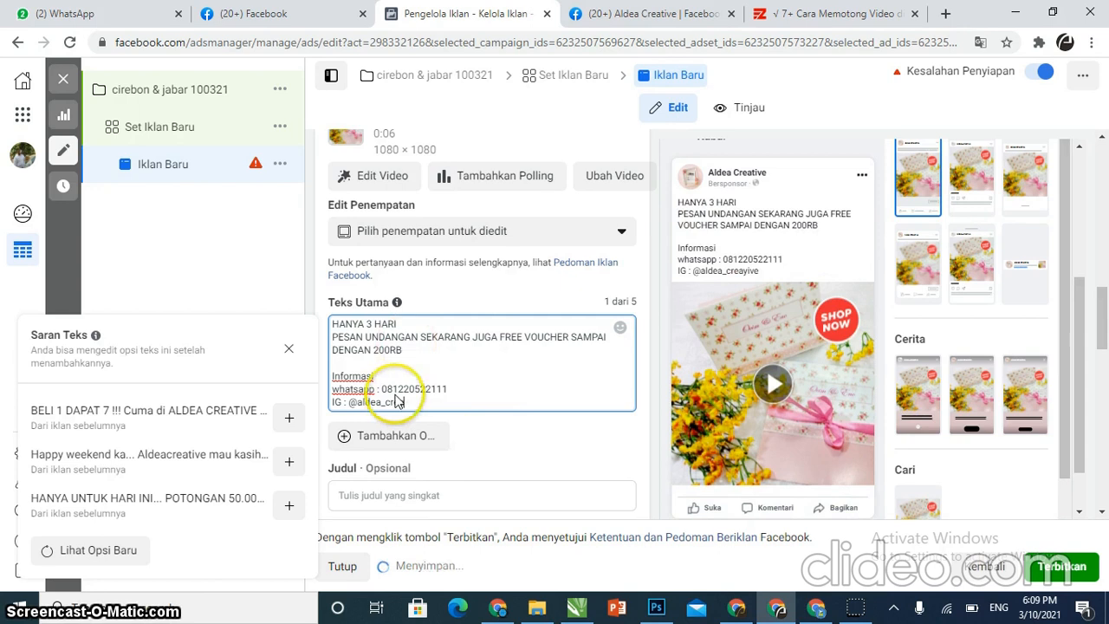
{"action": "key", "text": "BackSpace"}
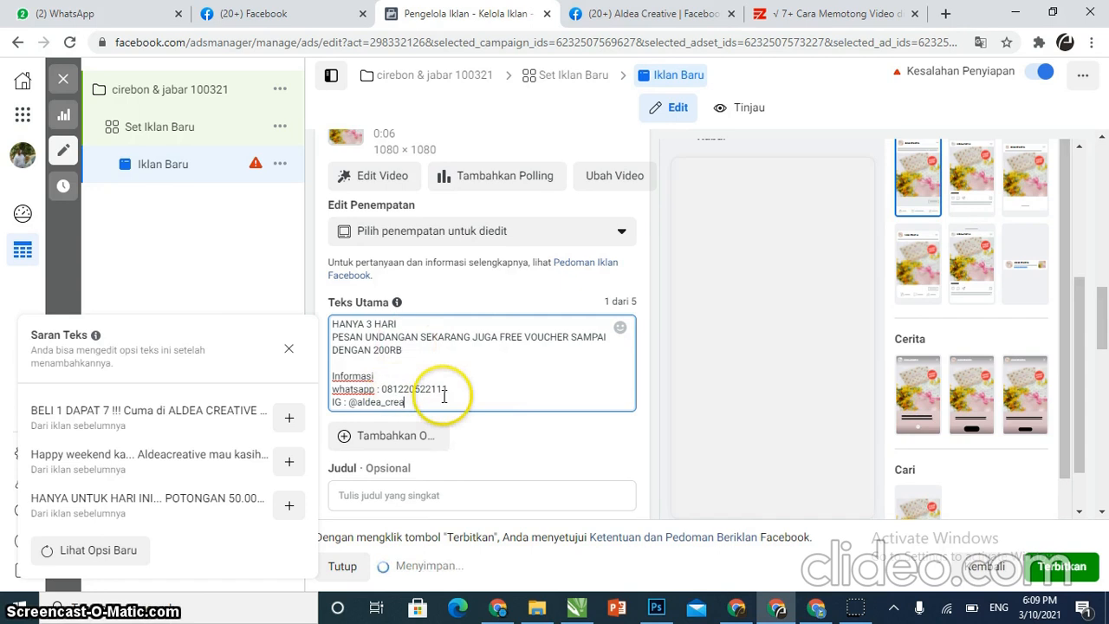
{"action": "type", "text": "tive"}
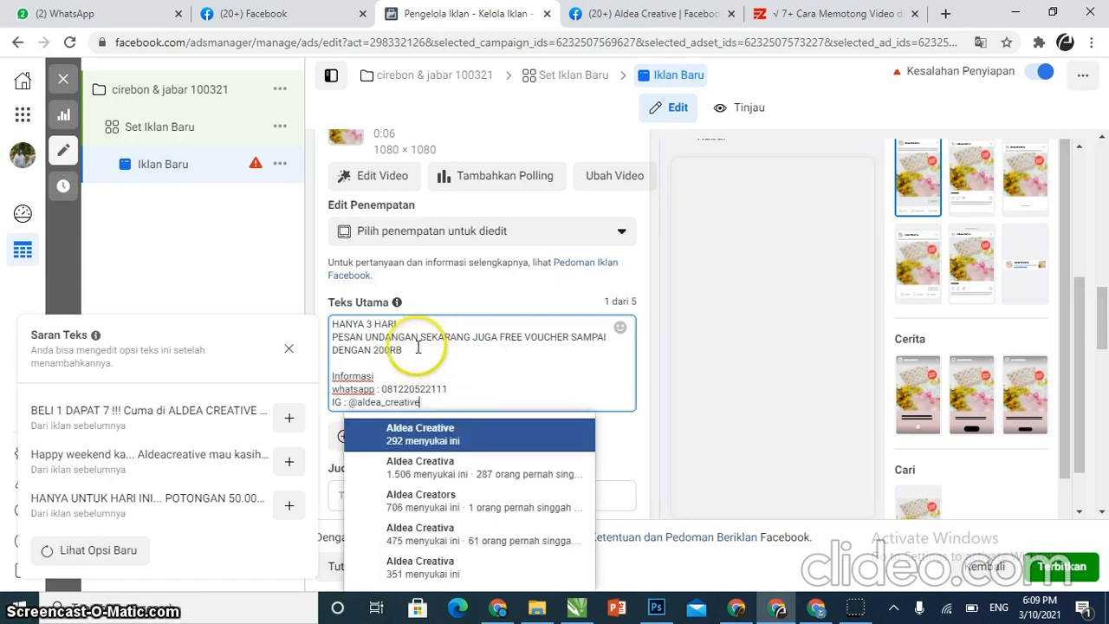
{"action": "left_click", "coordinate": [434, 355]}
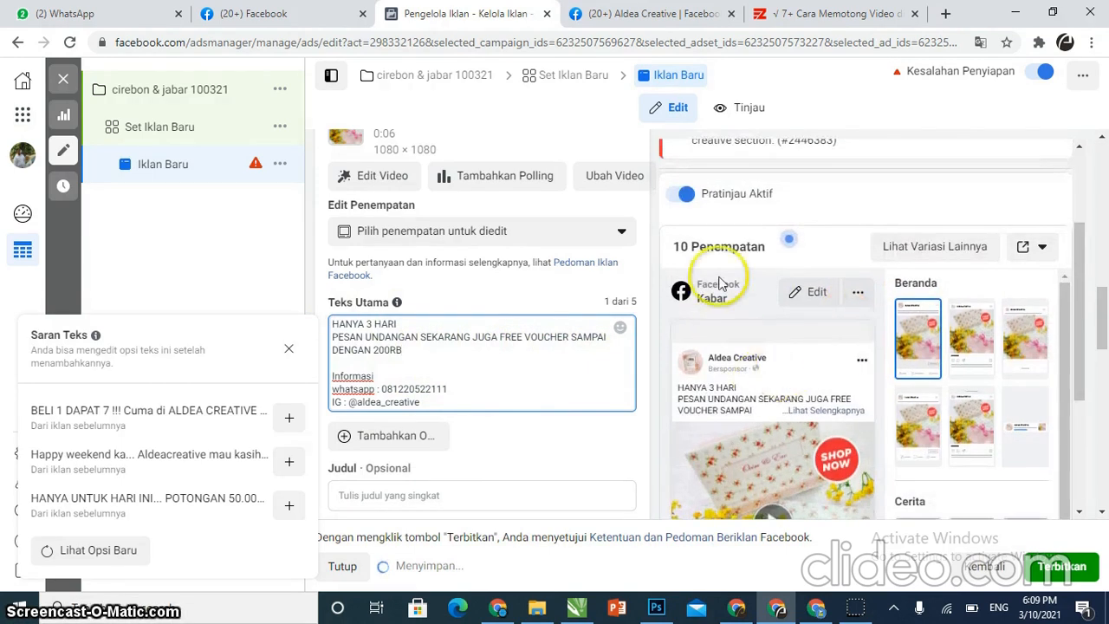
{"action": "scroll", "coordinate": [719, 285], "scroll_direction": "down", "scroll_amount": 1}
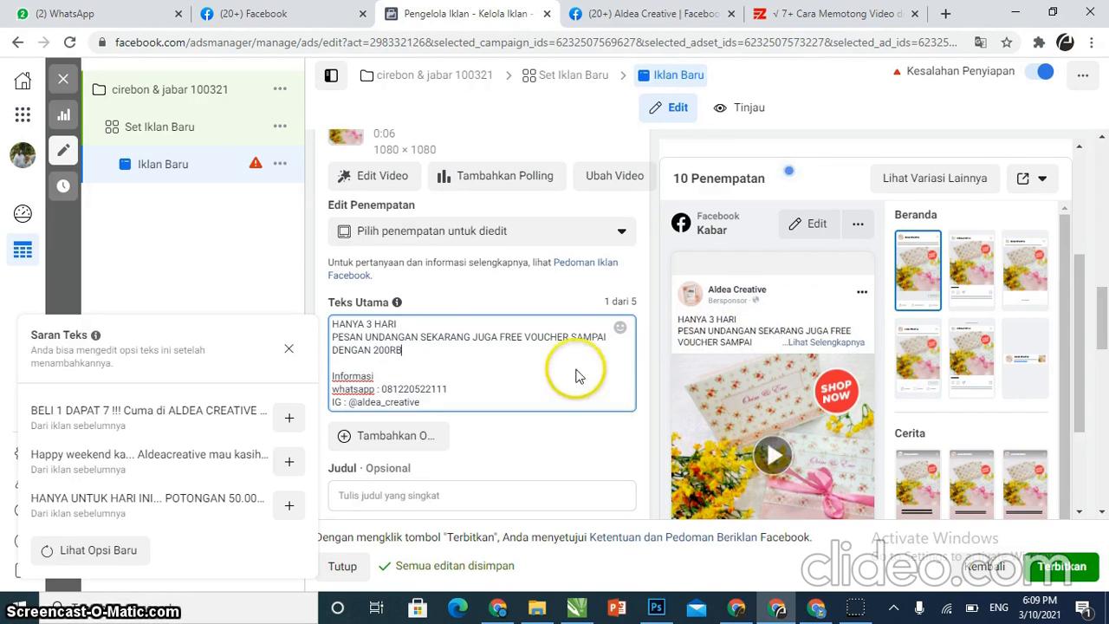
Enter the headline "klik kanan"
{"action": "scroll", "coordinate": [510, 396], "scroll_direction": "down", "scroll_amount": 3}
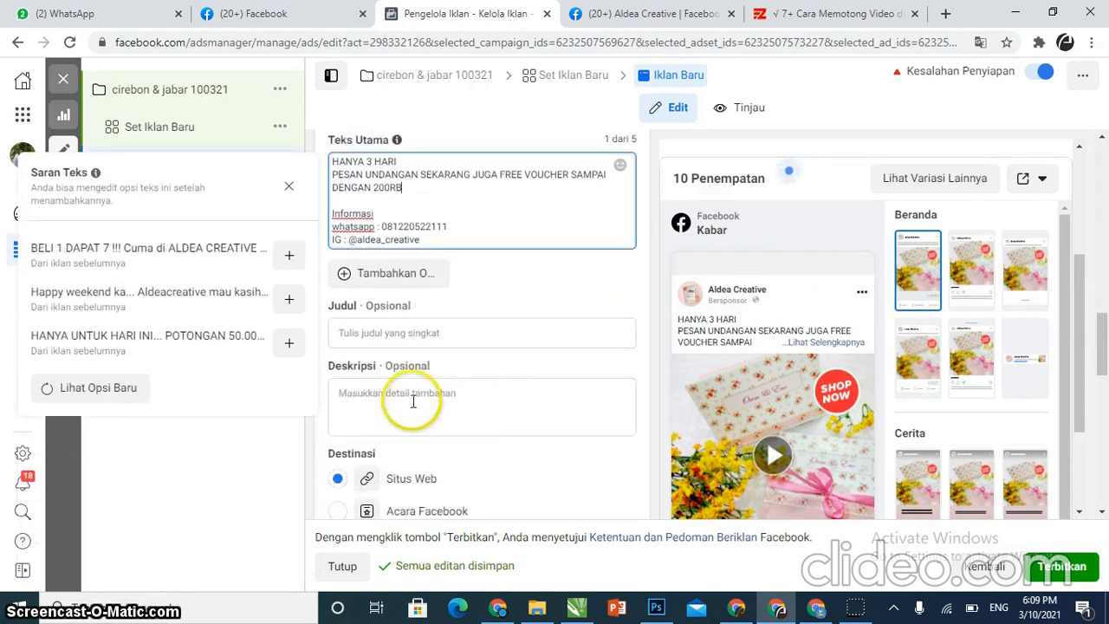
{"action": "left_click", "coordinate": [629, 381]}
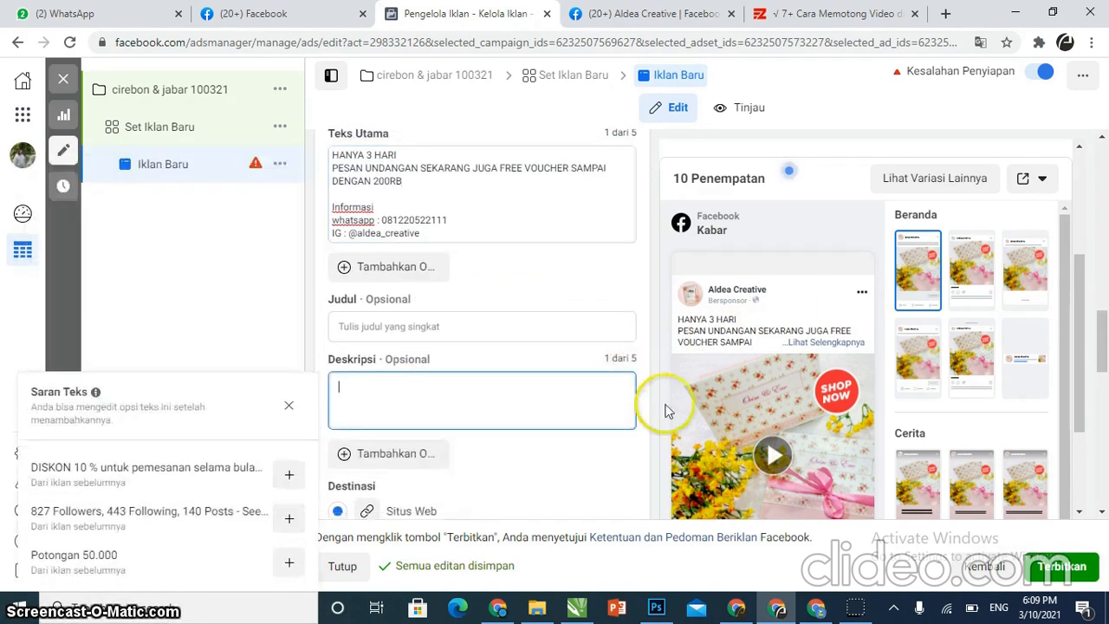
{"action": "scroll", "coordinate": [667, 411], "scroll_direction": "down", "scroll_amount": 1}
{"action": "scroll", "coordinate": [995, 303], "scroll_direction": "down", "scroll_amount": 1}
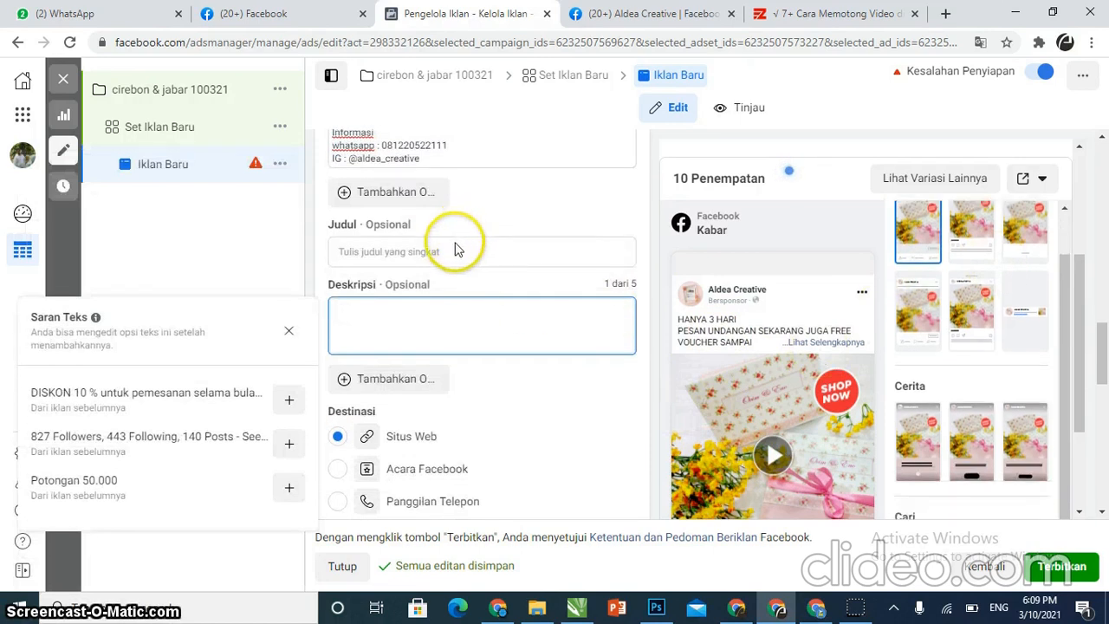
{"action": "left_click", "coordinate": [451, 250]}
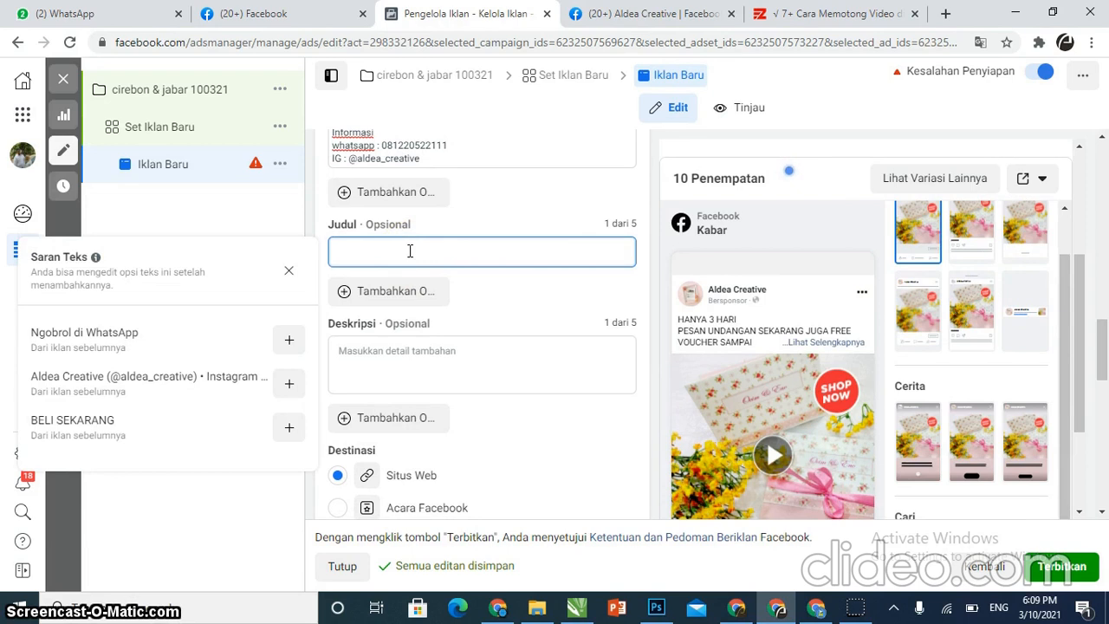
{"action": "type", "text": "klik"}
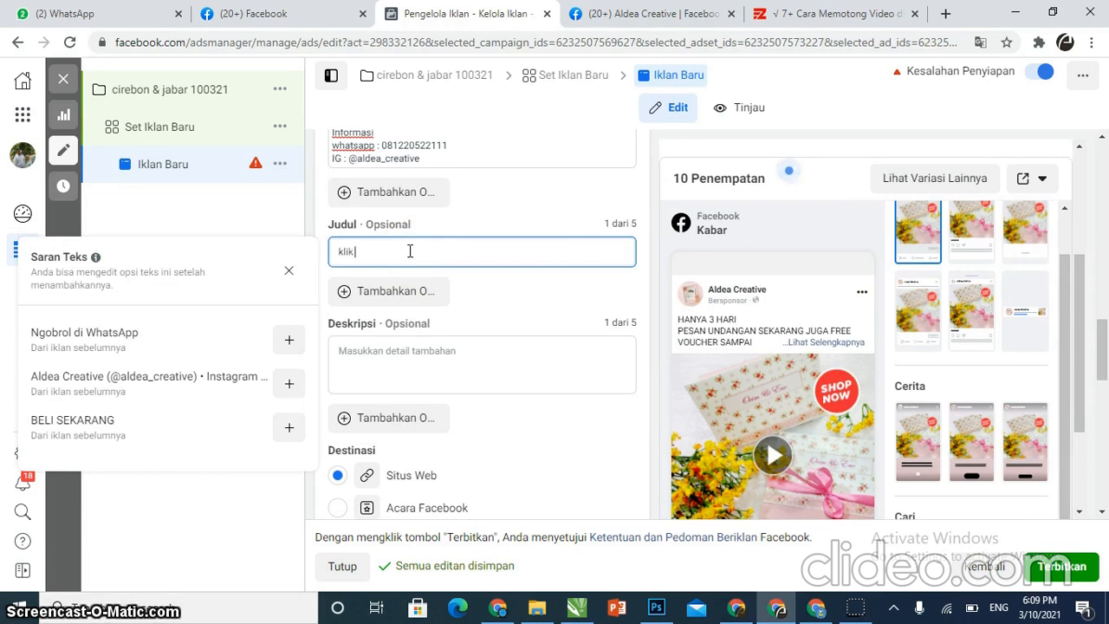
{"action": "type", "text": " kanan"}
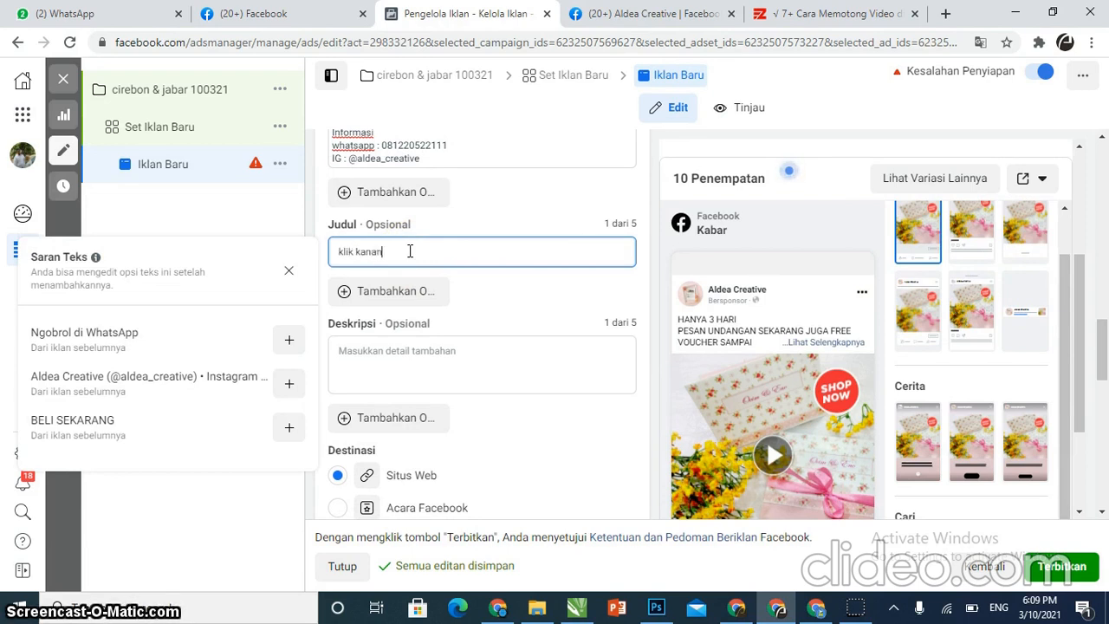
Enter the description "Untuk mendapatkan voucher"
{"action": "left_click", "coordinate": [444, 351]}
{"action": "type", "text": "Untuntuk"}
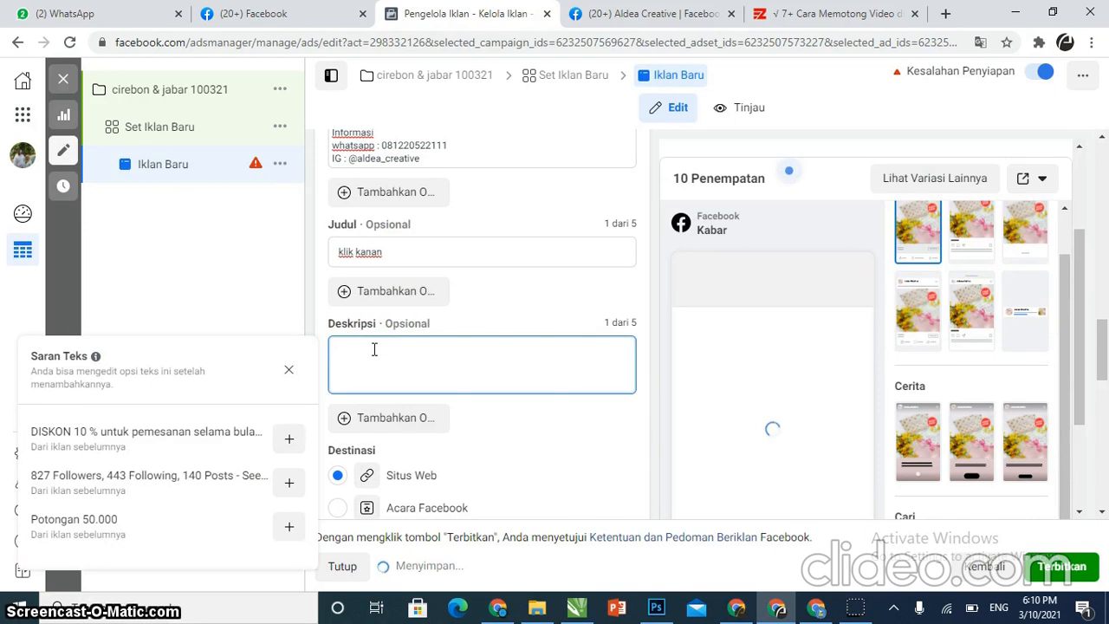
{"action": "type", "text": "Untuk mendapatkan voucher"}
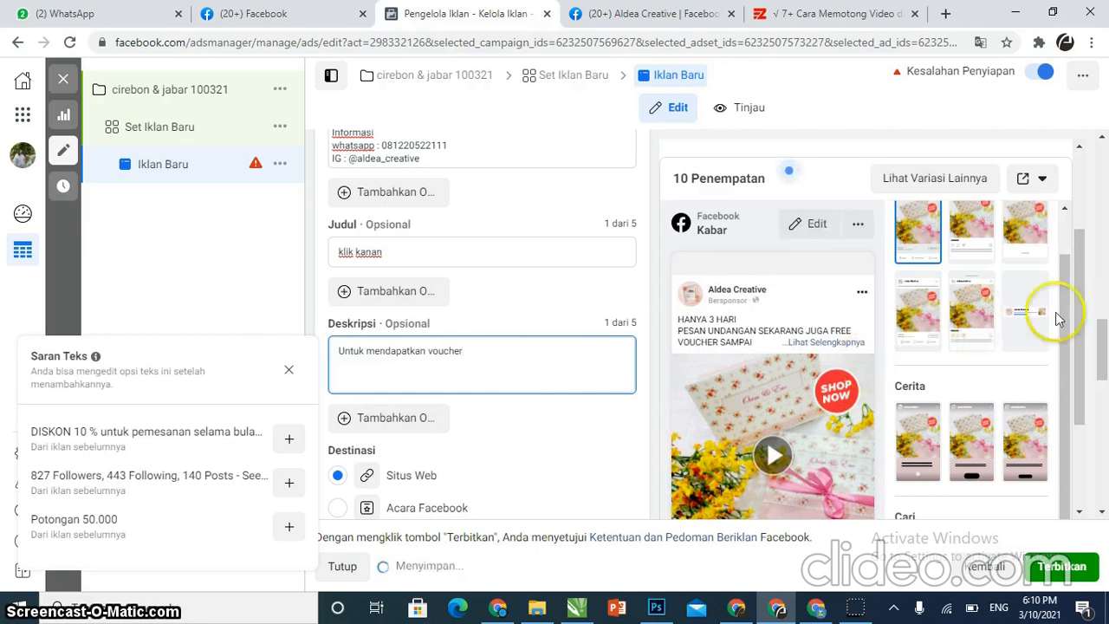
{"action": "scroll", "coordinate": [847, 389], "scroll_direction": "down", "scroll_amount": 2}
{"action": "scroll", "coordinate": [847, 388], "scroll_direction": "down", "scroll_amount": 2}
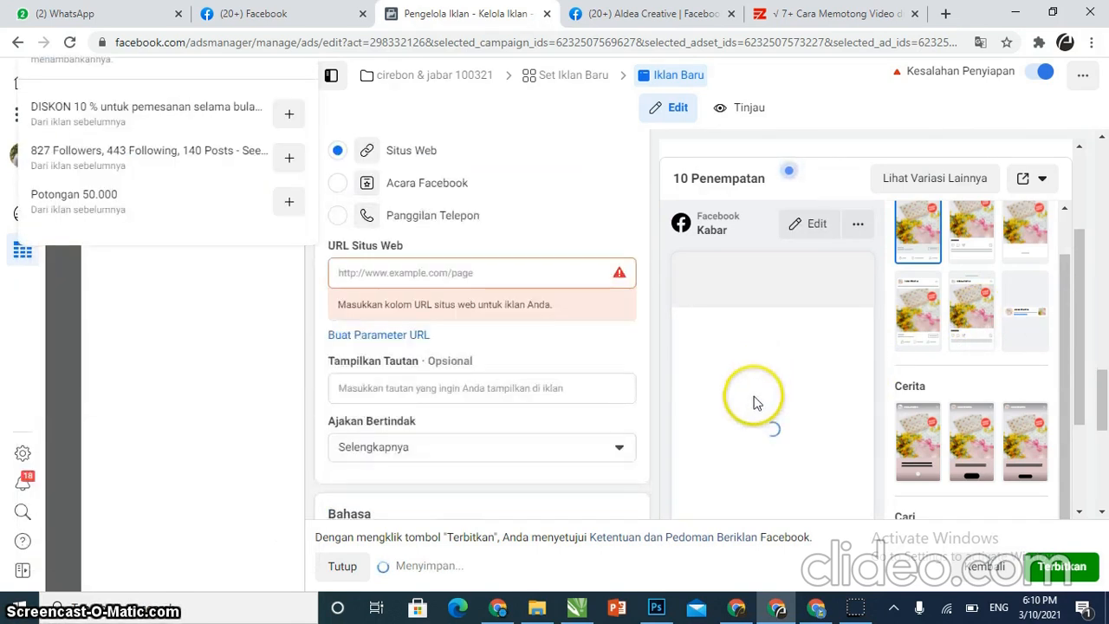
{"action": "scroll", "coordinate": [806, 388], "scroll_direction": "down", "scroll_amount": 3}
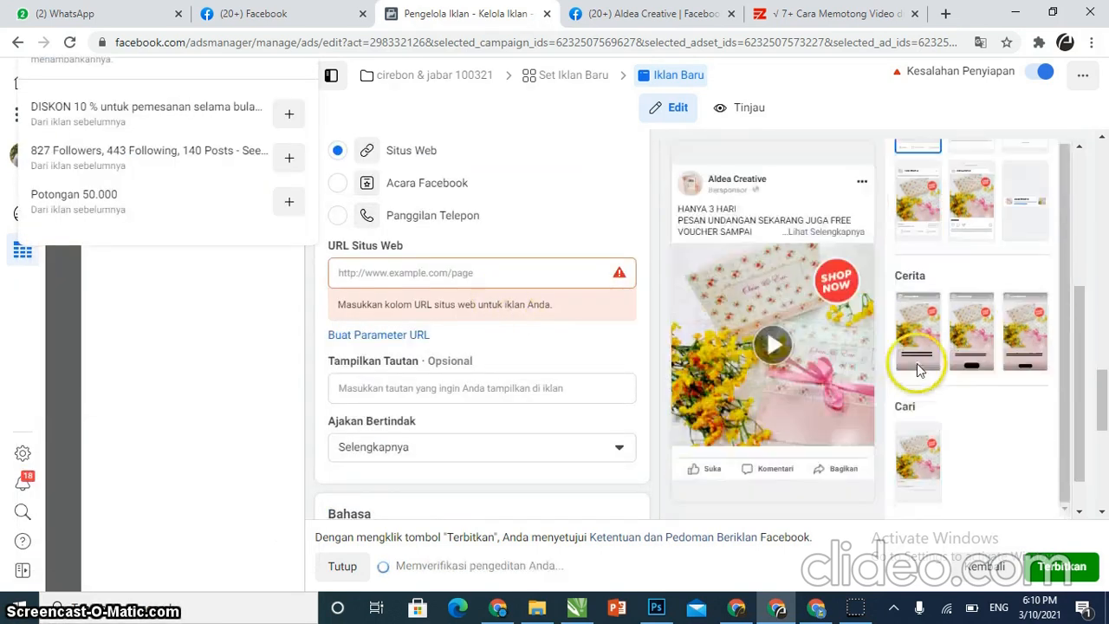
{"action": "scroll", "coordinate": [736, 390], "scroll_direction": "up", "scroll_amount": 2}
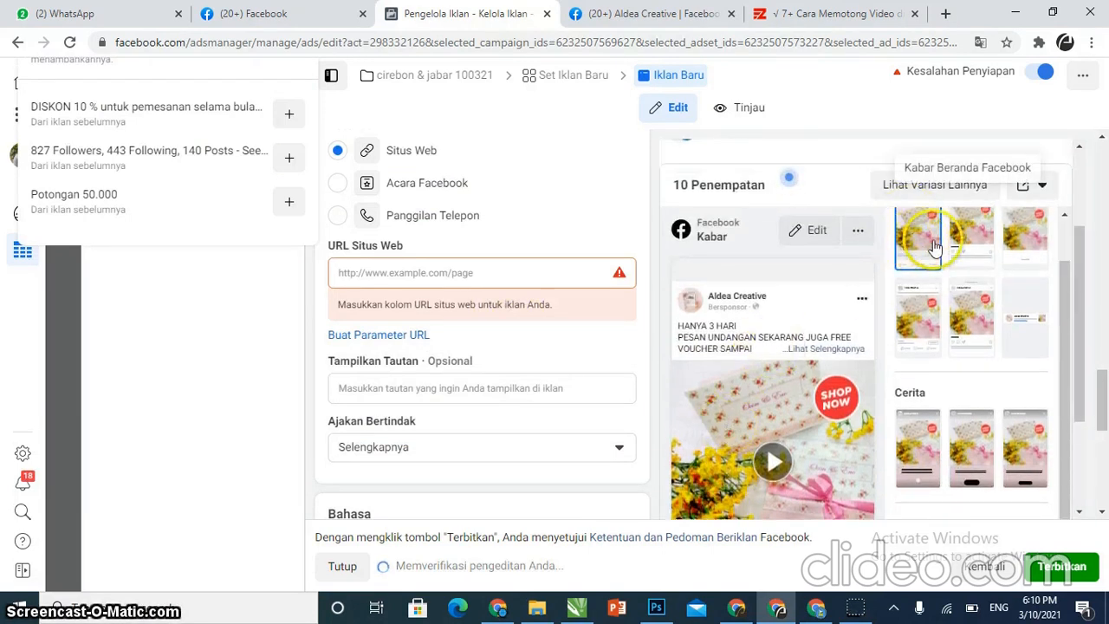
{"action": "scroll", "coordinate": [814, 299], "scroll_direction": "down", "scroll_amount": 4}
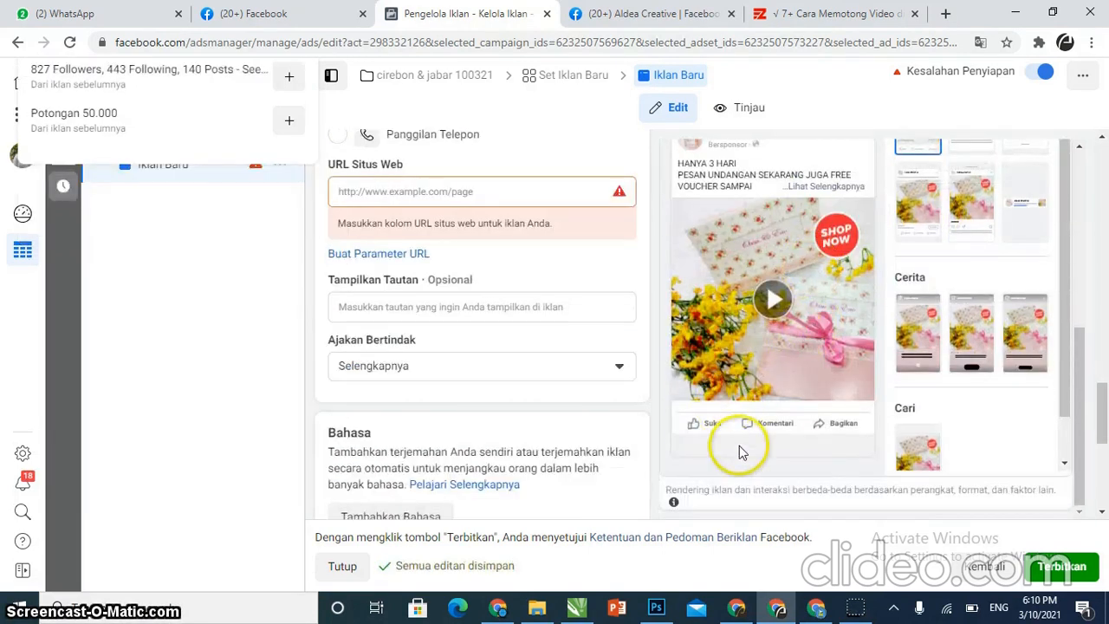
{"action": "left_click", "coordinate": [446, 304]}
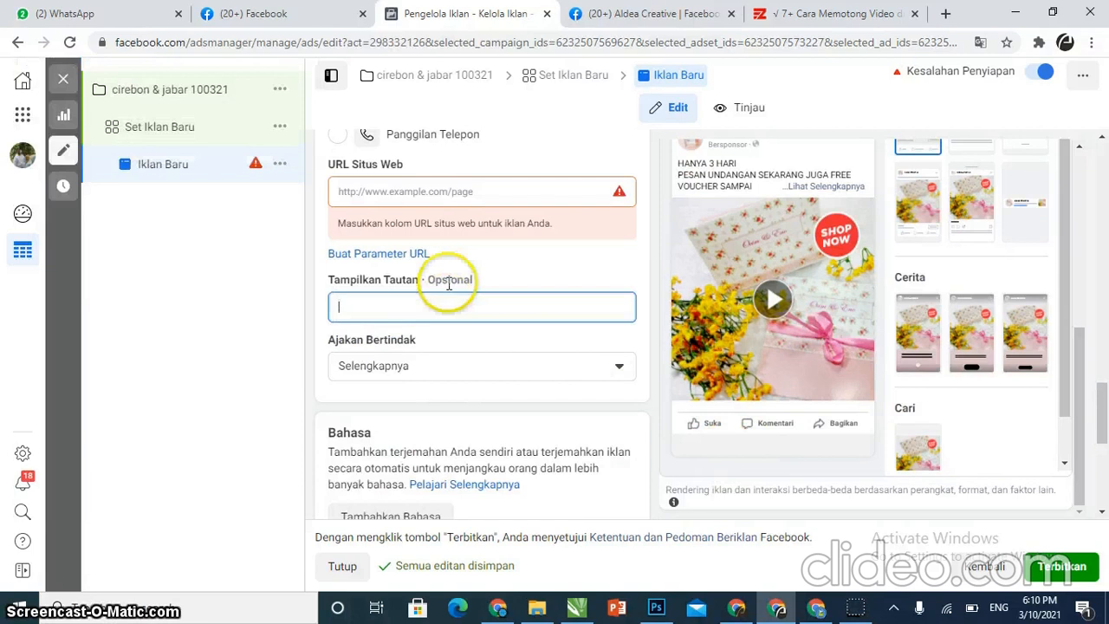
{"action": "left_click", "coordinate": [427, 192]}
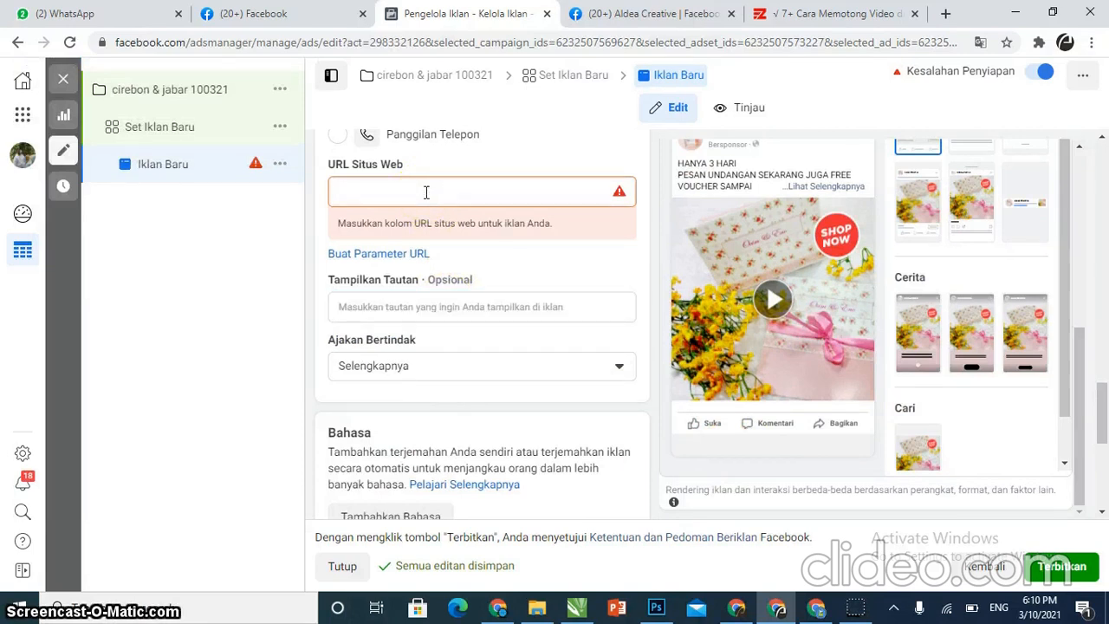
{"action": "type", "text": "https"}
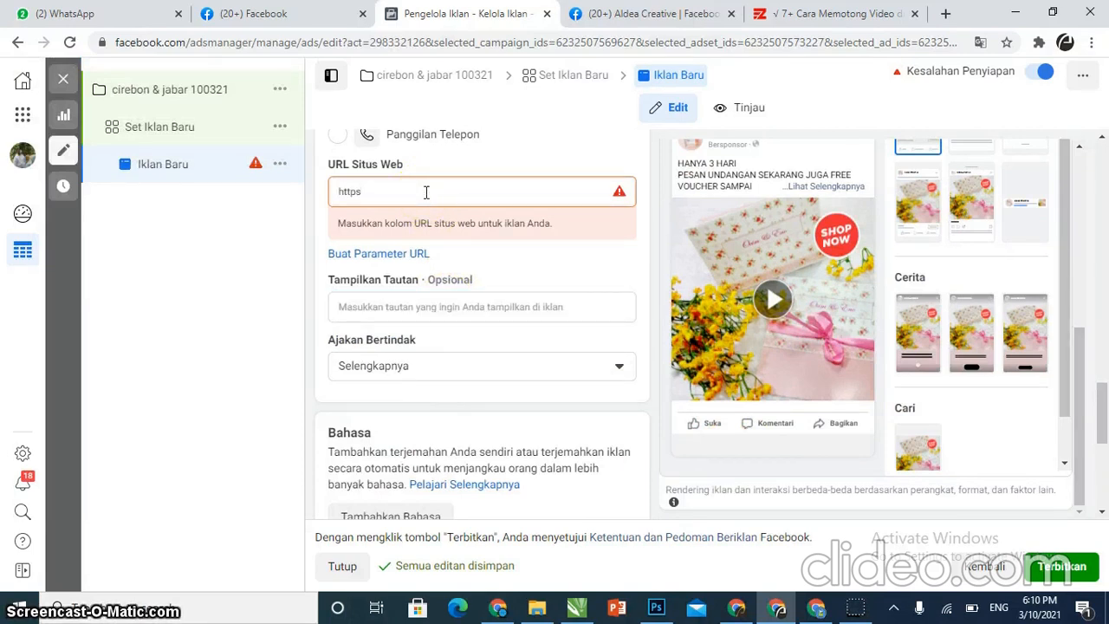
{"action": "type", "text": ":/"}
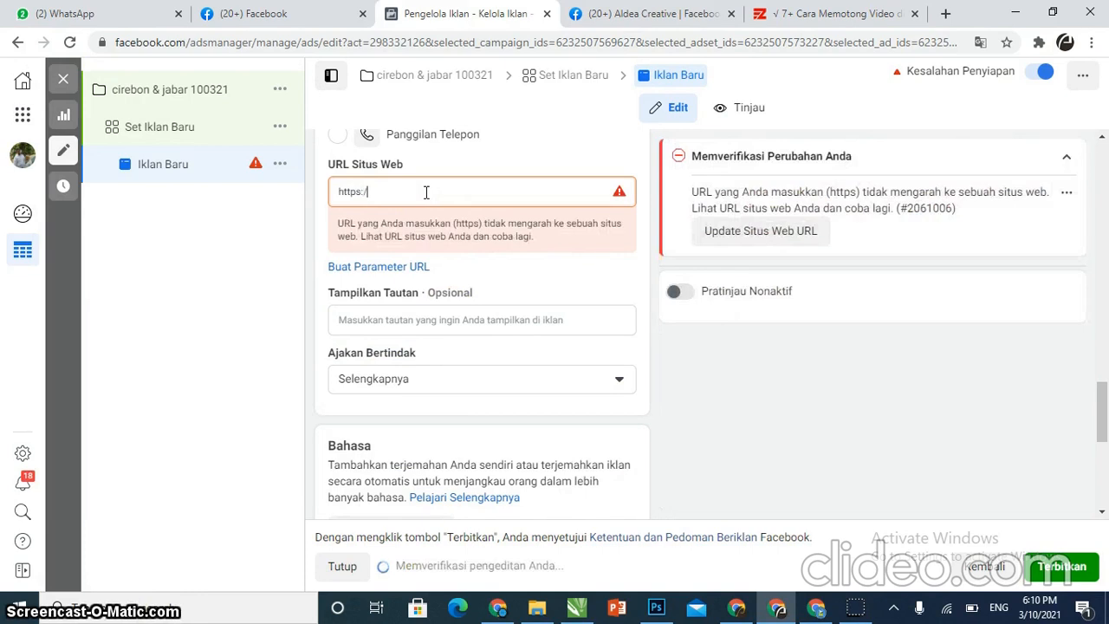
{"action": "type", "text": "/wa.me"}
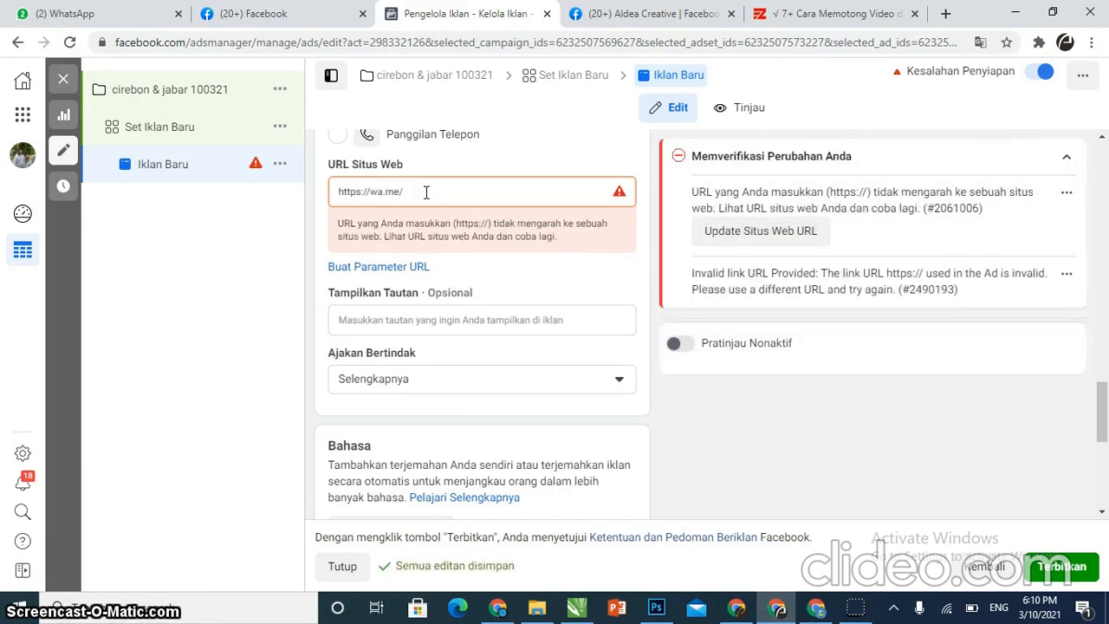
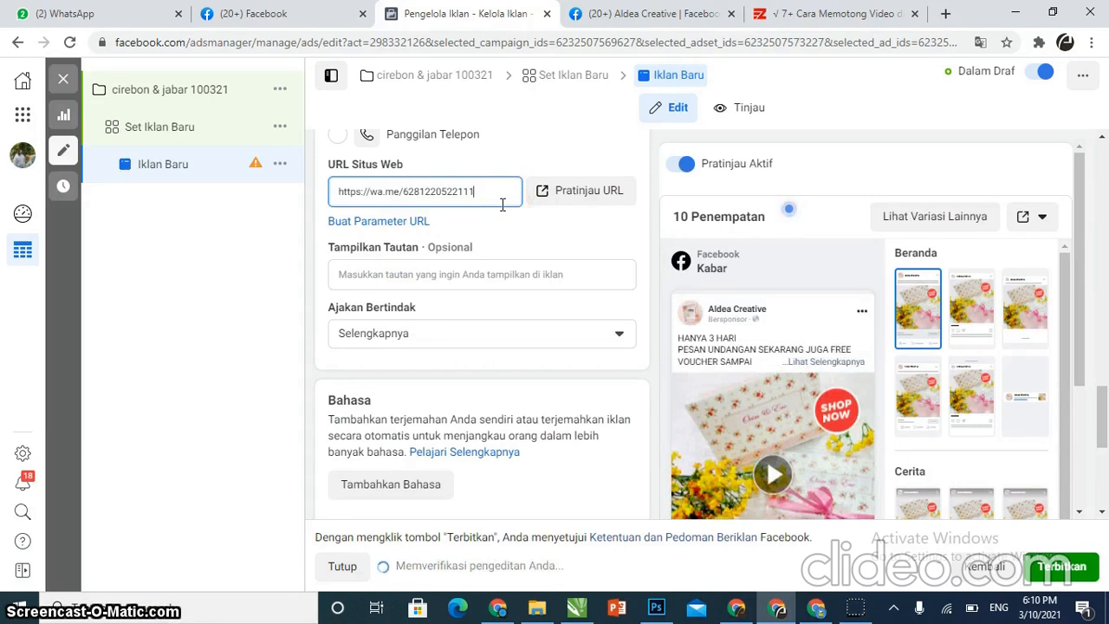
Preview the website URL in a new browser tab and return to the ad editor
{"action": "left_click", "coordinate": [527, 193]}
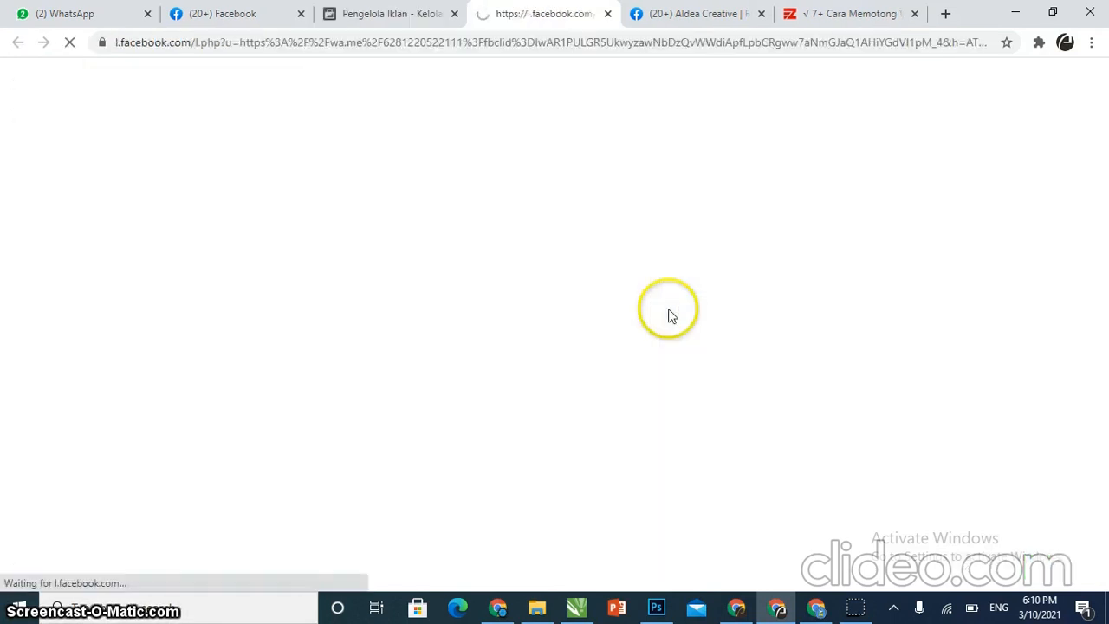
{"action": "left_click", "coordinate": [414, 15]}
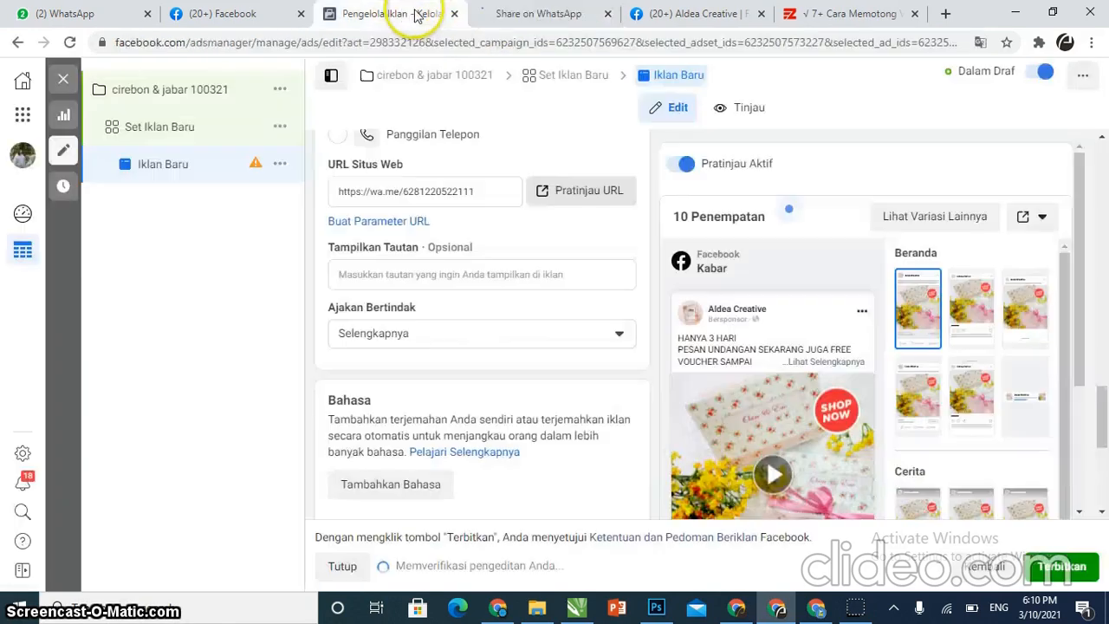
{"action": "left_click", "coordinate": [537, 14]}
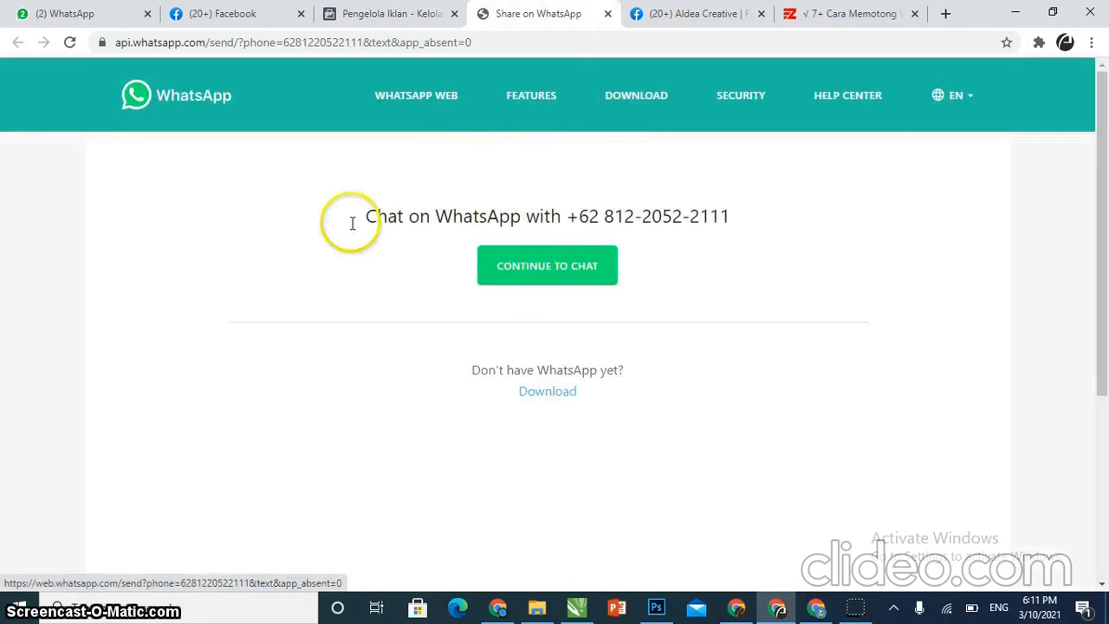
{"action": "left_click", "coordinate": [389, 14]}
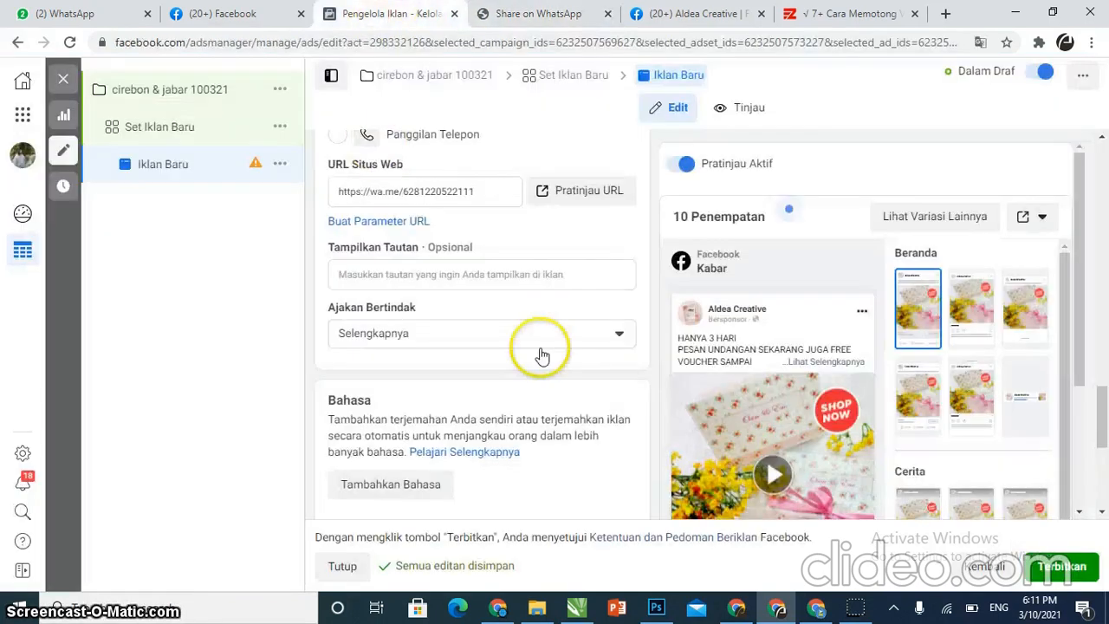
Set the ad's call to action to Hubungi Kami
{"action": "scroll", "coordinate": [598, 373], "scroll_direction": "down", "scroll_amount": 2}
{"action": "scroll", "coordinate": [737, 366], "scroll_direction": "down", "scroll_amount": 2}
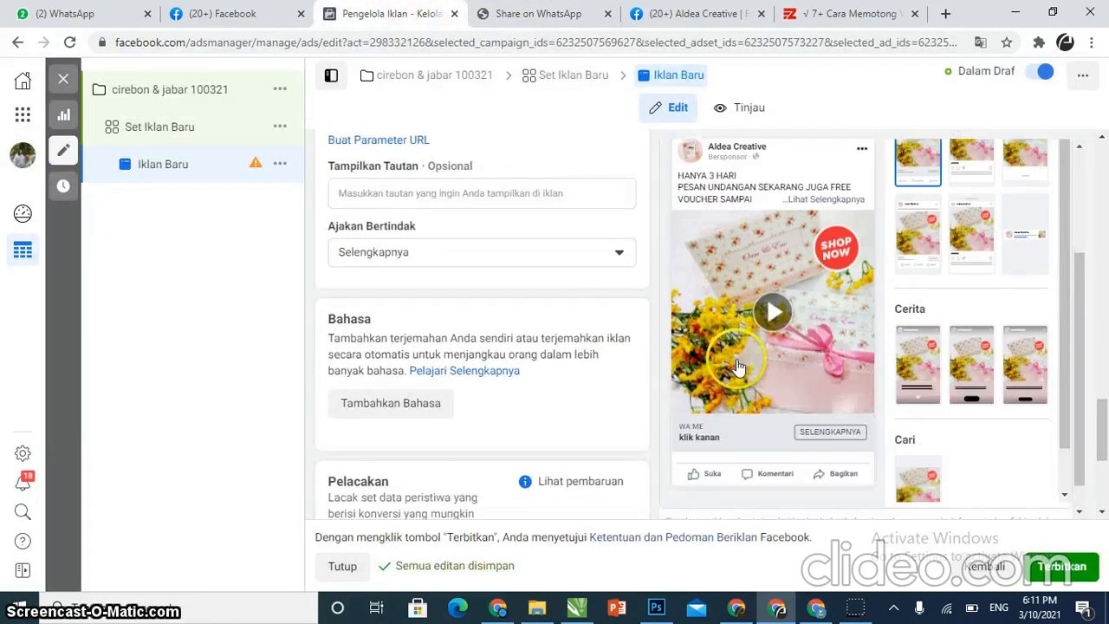
{"action": "scroll", "coordinate": [731, 479], "scroll_direction": "up", "scroll_amount": 2}
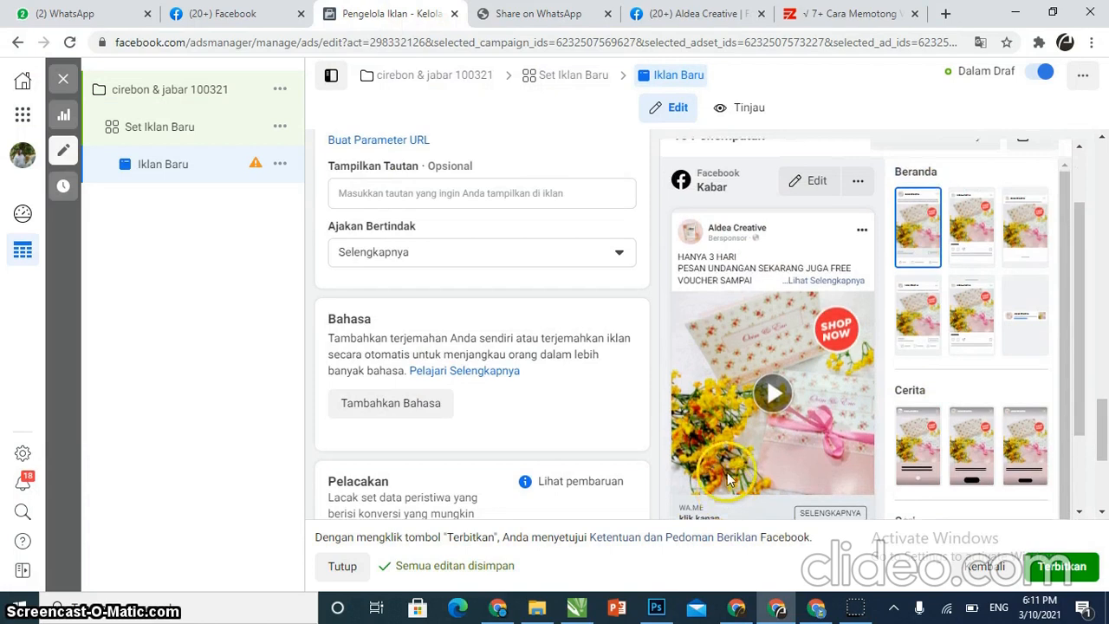
{"action": "scroll", "coordinate": [774, 485], "scroll_direction": "down", "scroll_amount": 2}
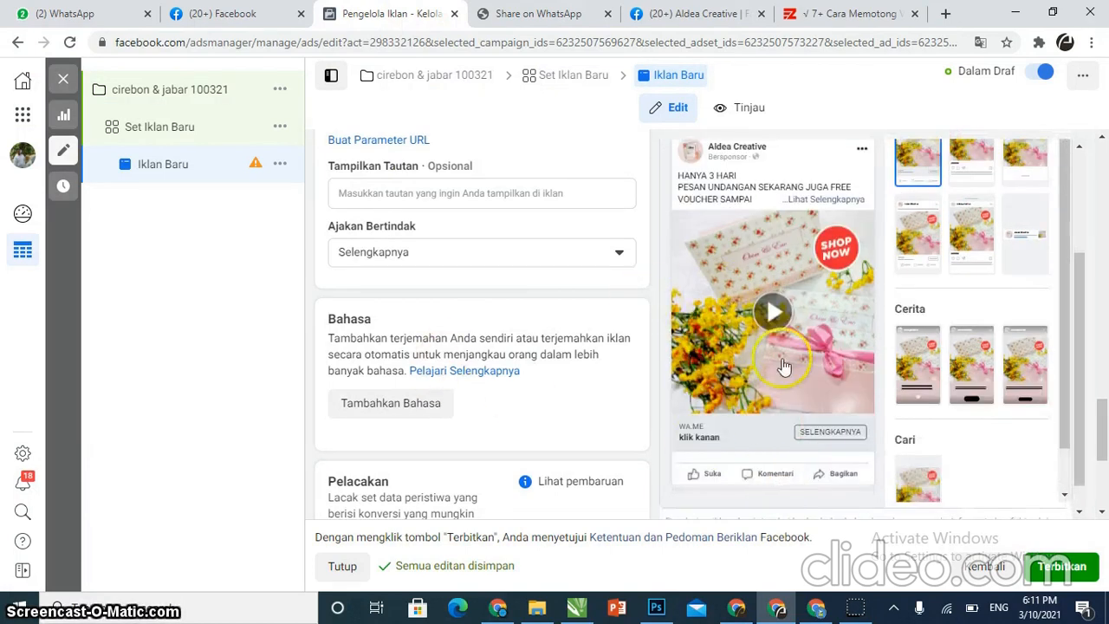
{"action": "scroll", "coordinate": [572, 208], "scroll_direction": "up", "scroll_amount": 1}
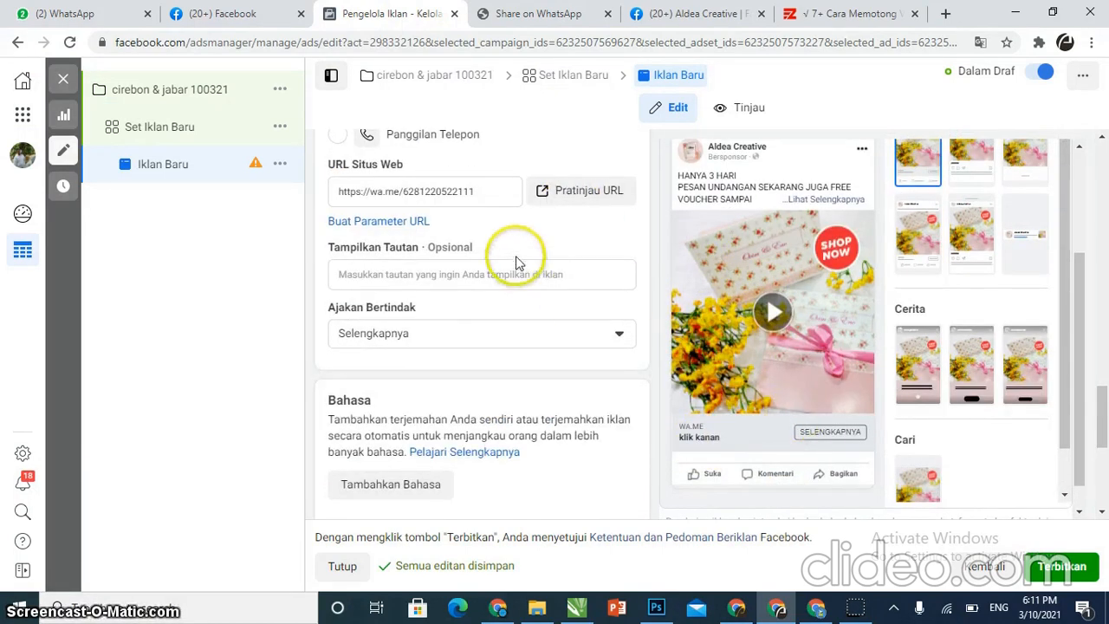
{"action": "scroll", "coordinate": [468, 294], "scroll_direction": "up", "scroll_amount": 1}
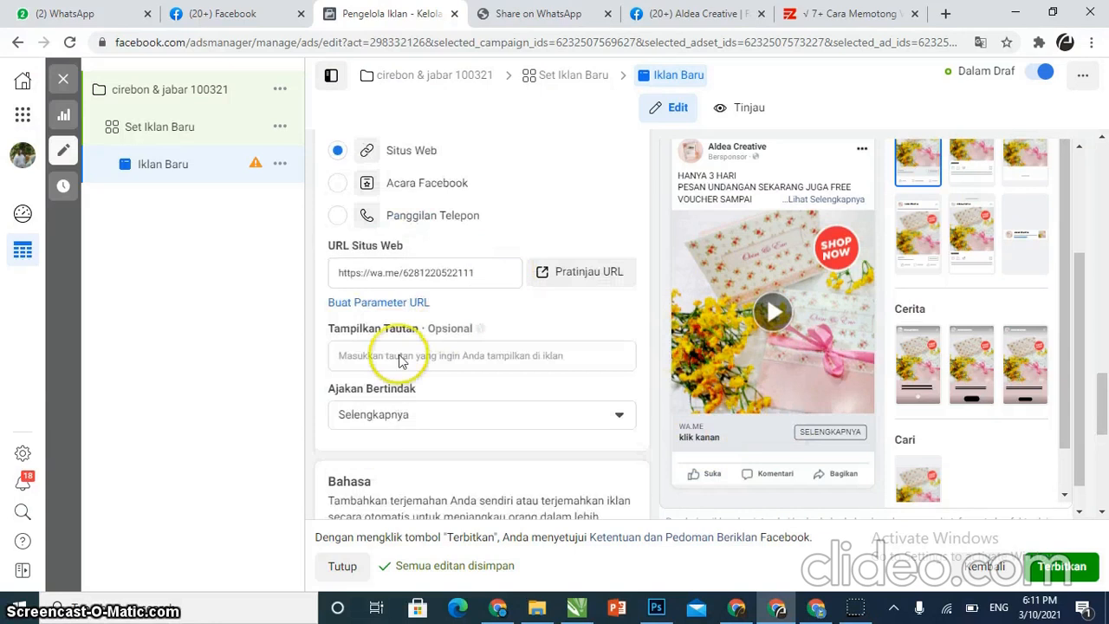
{"action": "left_click", "coordinate": [357, 414]}
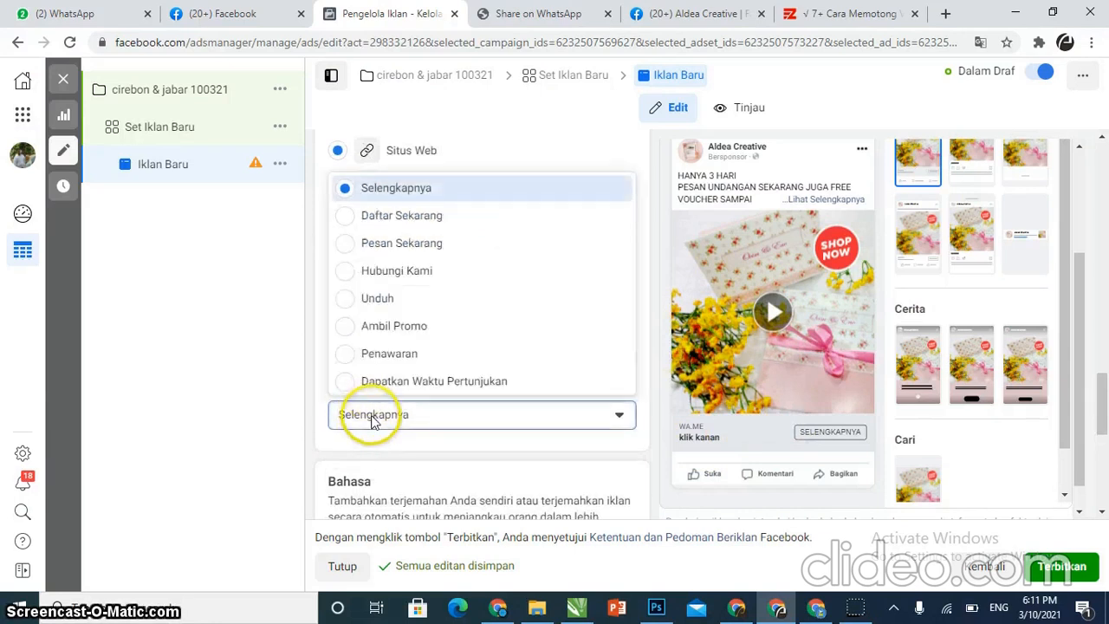
{"action": "left_click", "coordinate": [379, 271]}
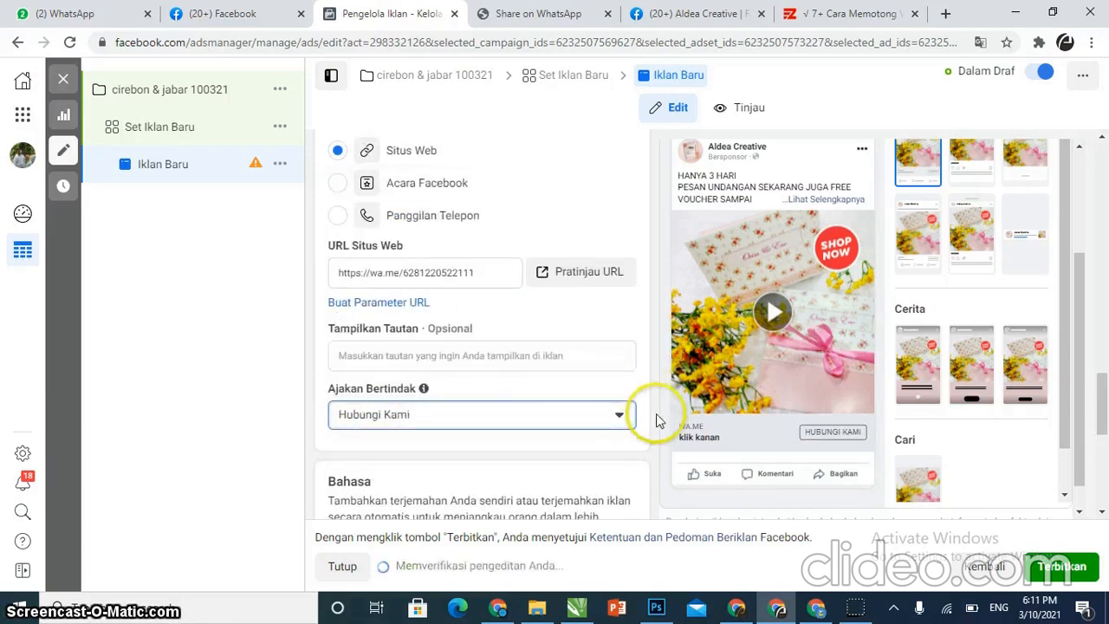
Preview the ad in other feed placements such as the Instagram feed and Facebook Marketplace
{"action": "scroll", "coordinate": [463, 381], "scroll_direction": "down", "scroll_amount": 2}
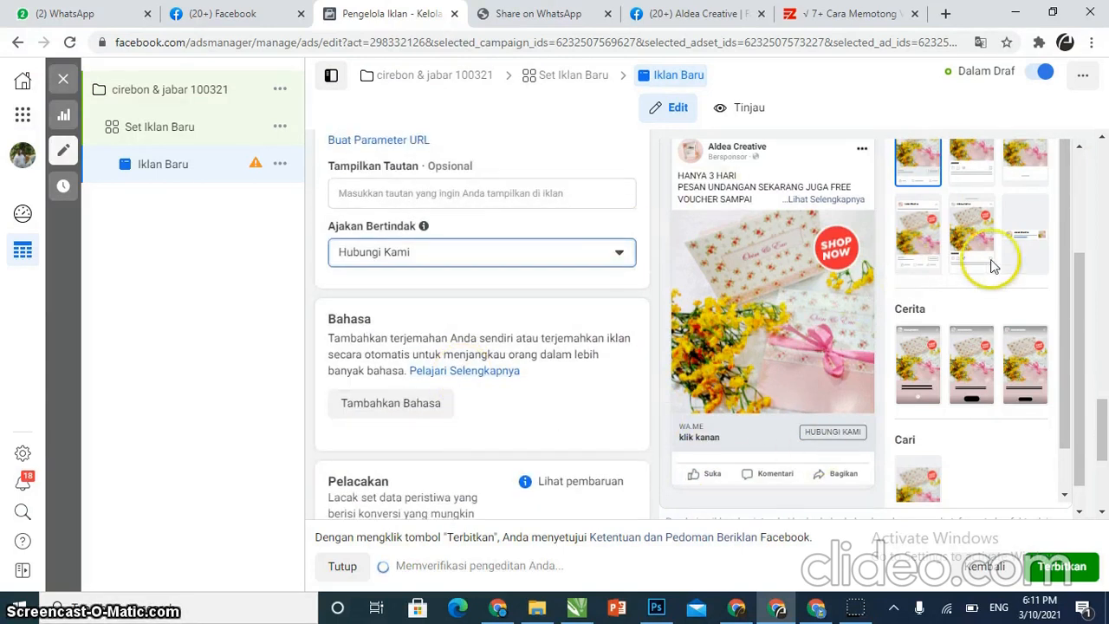
{"action": "scroll", "coordinate": [953, 189], "scroll_direction": "up", "scroll_amount": 1}
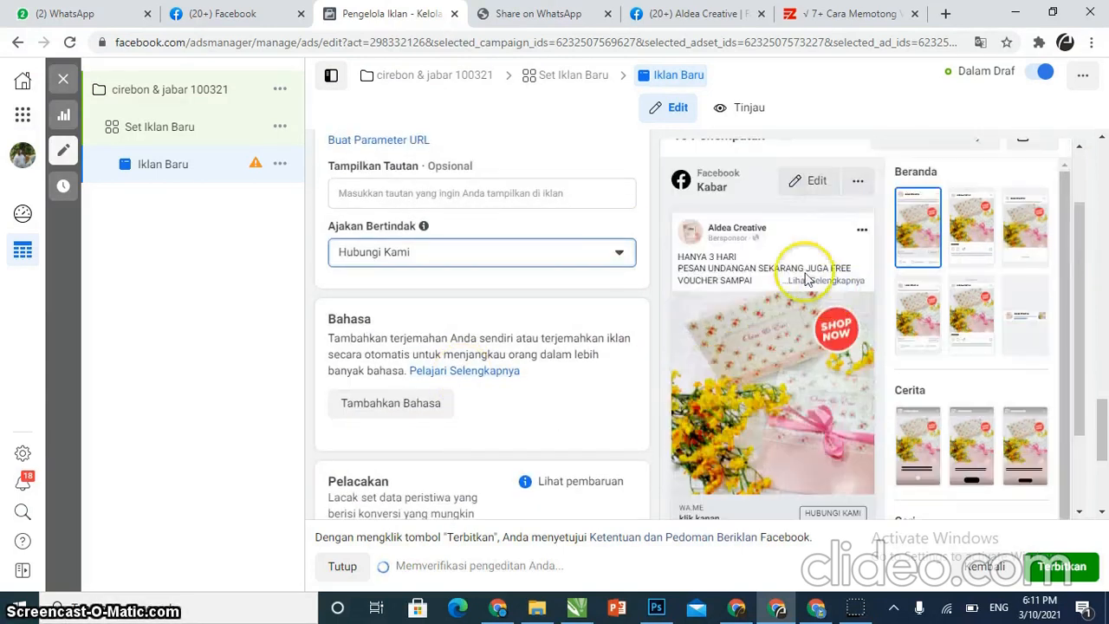
{"action": "left_click_drag", "start_coordinate": [1082, 276], "coordinate": [1083, 287]}
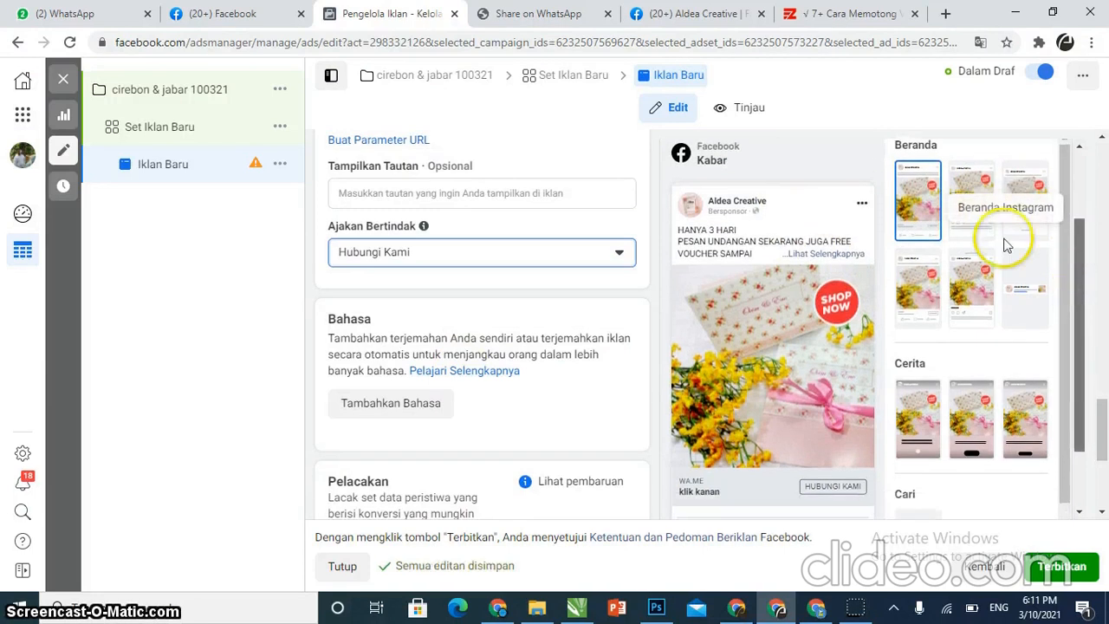
{"action": "left_click", "coordinate": [966, 184]}
{"action": "left_click", "coordinate": [804, 368]}
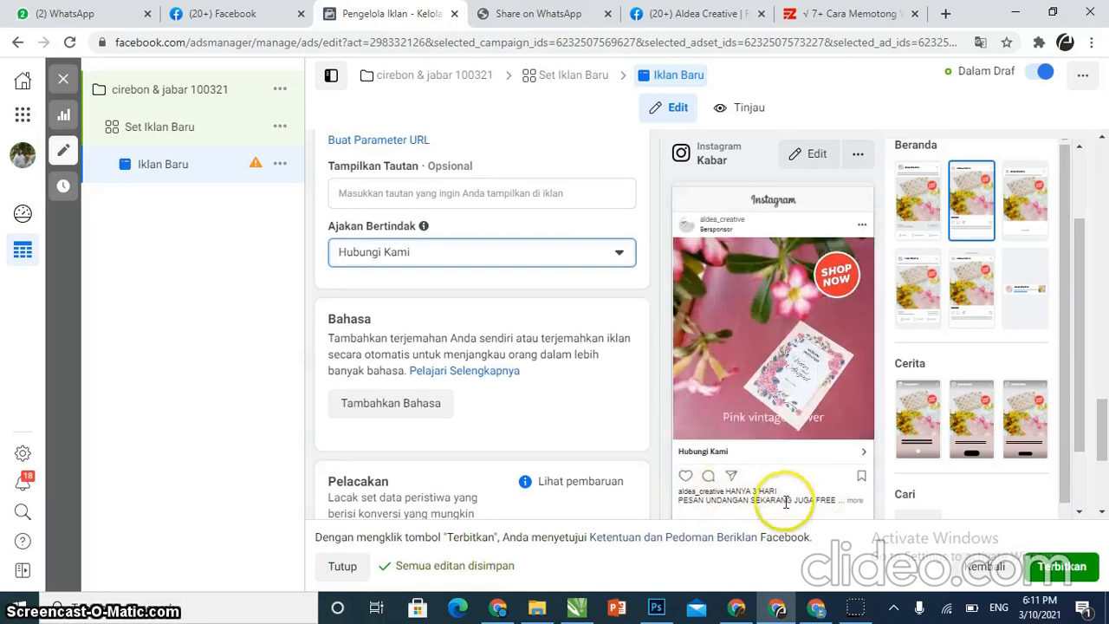
{"action": "left_click", "coordinate": [1018, 203]}
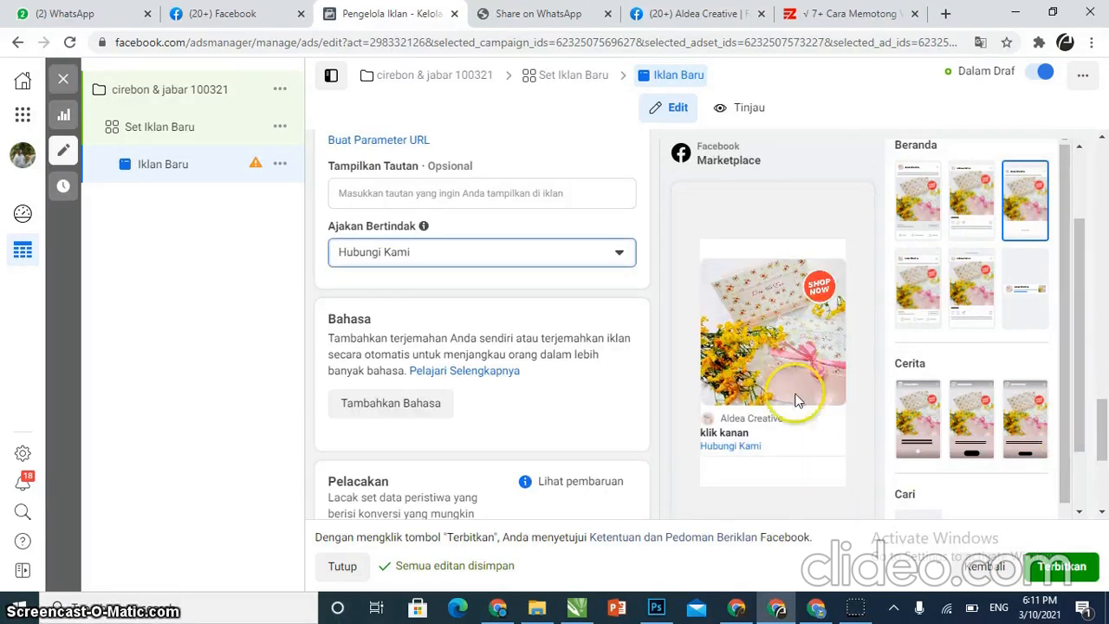
Preview the ad in the remaining placements: Facebook video feed, Instagram Explore, Messenger inbox, the three Stories placements and search results
{"action": "left_click", "coordinate": [912, 300]}
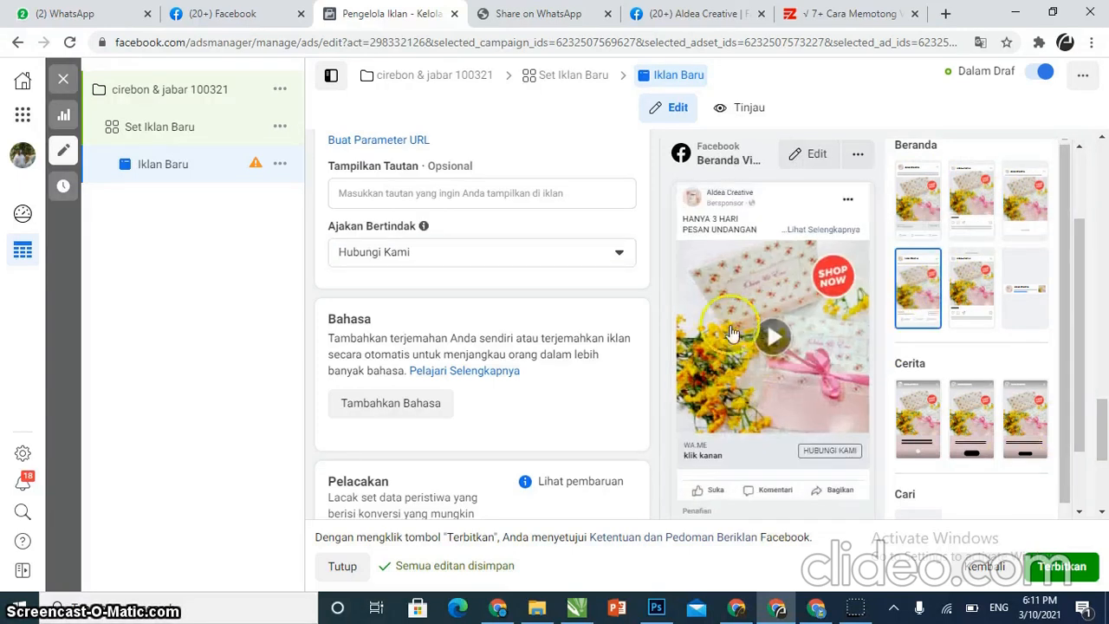
{"action": "left_click", "coordinate": [969, 301]}
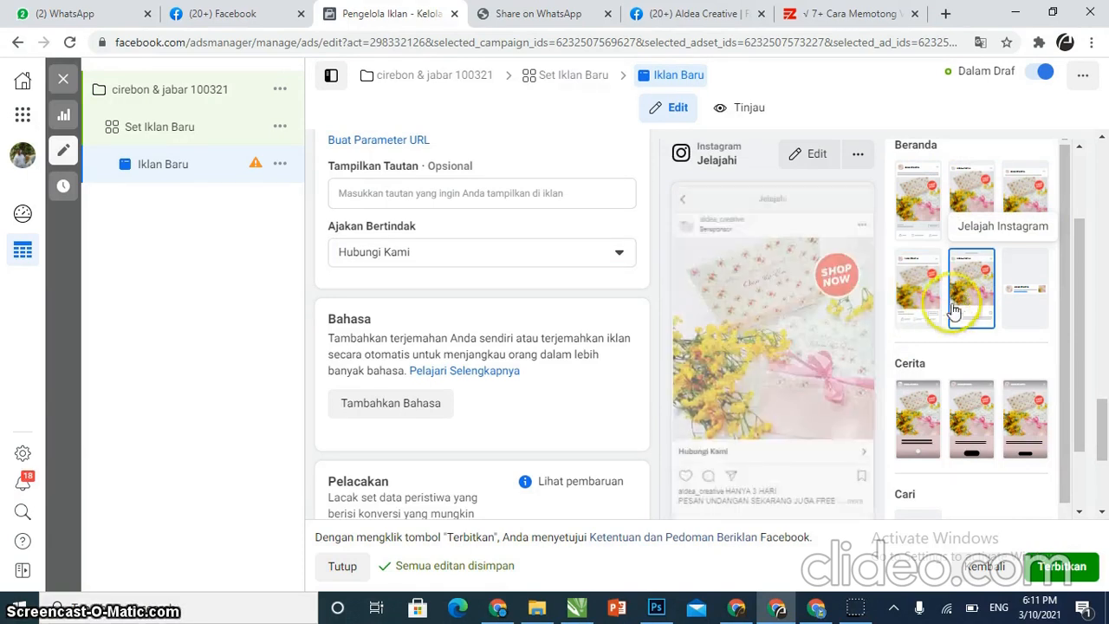
{"action": "left_click", "coordinate": [1026, 284]}
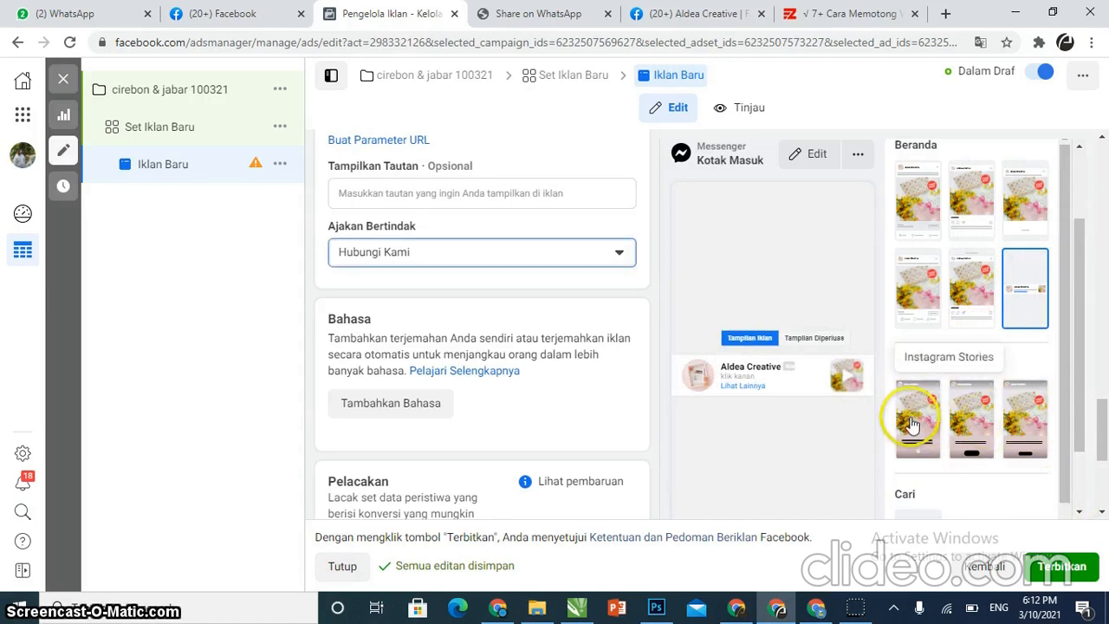
{"action": "left_click", "coordinate": [912, 425]}
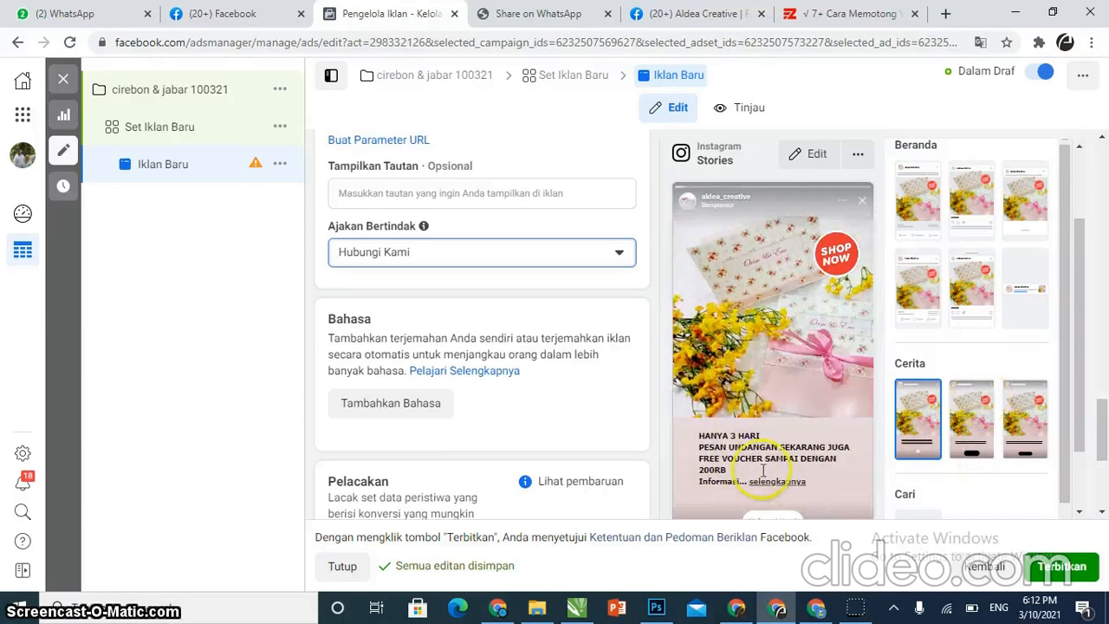
{"action": "left_click", "coordinate": [974, 431]}
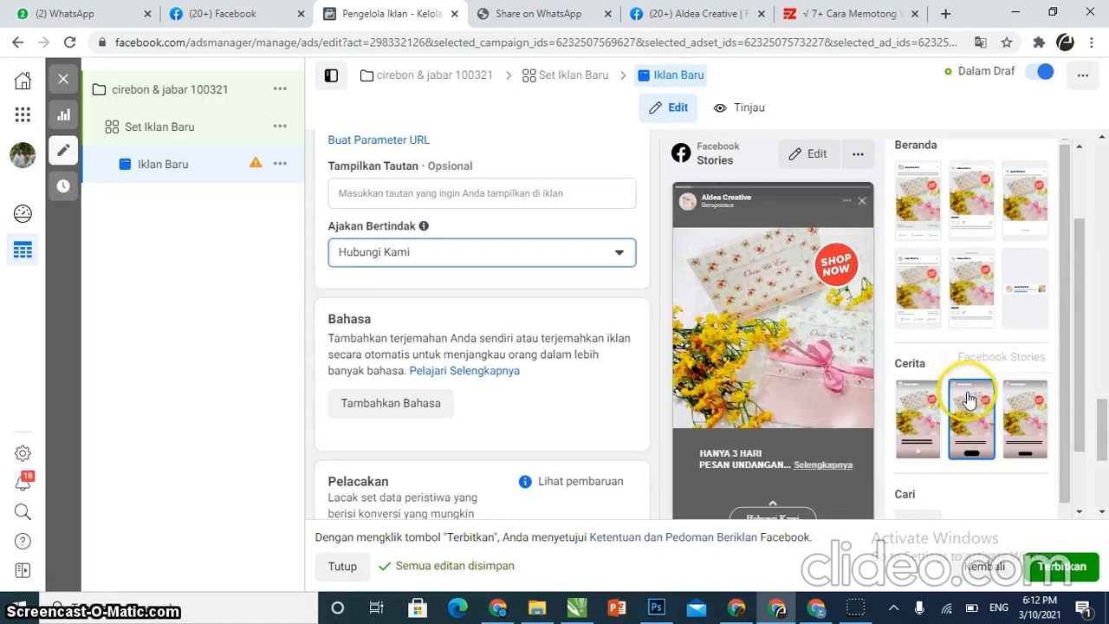
{"action": "left_click", "coordinate": [1031, 417]}
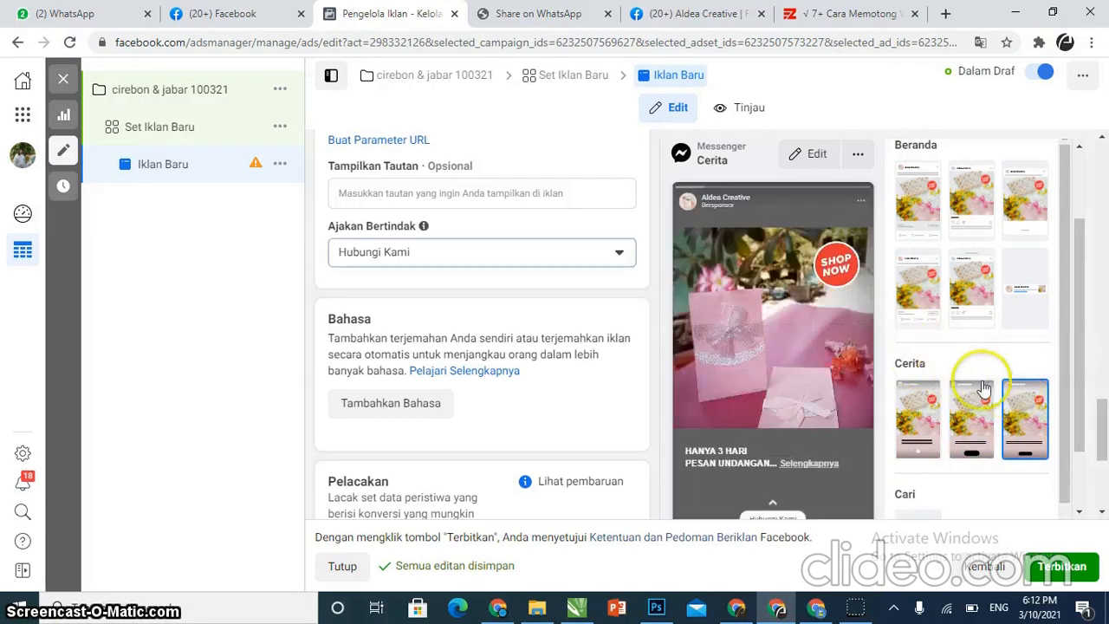
{"action": "scroll", "coordinate": [940, 400], "scroll_direction": "down", "scroll_amount": 1}
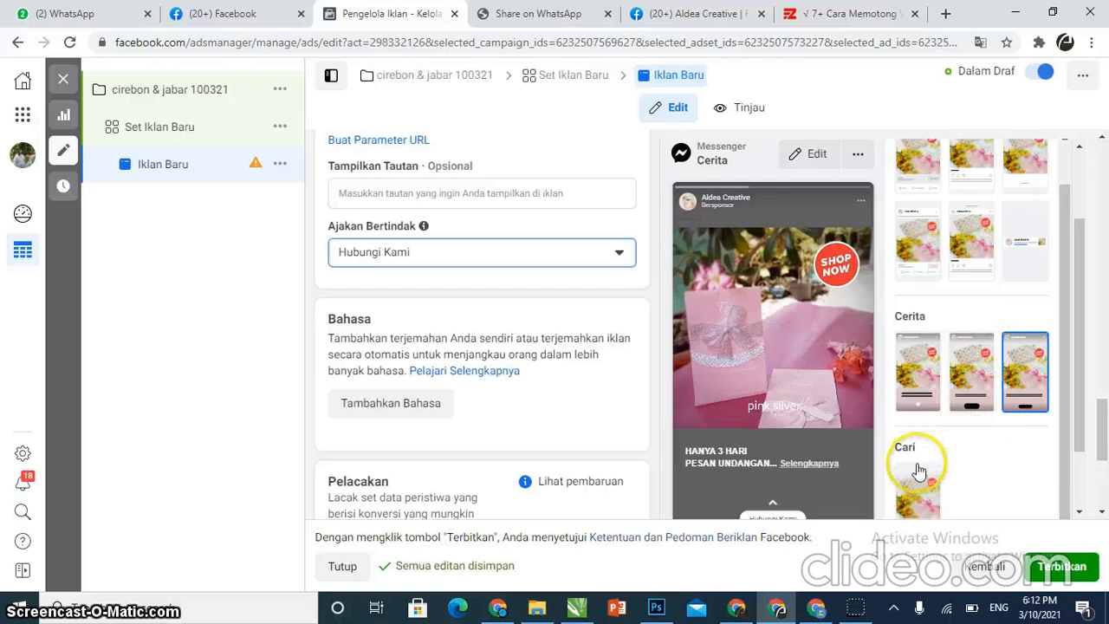
{"action": "left_click", "coordinate": [916, 482]}
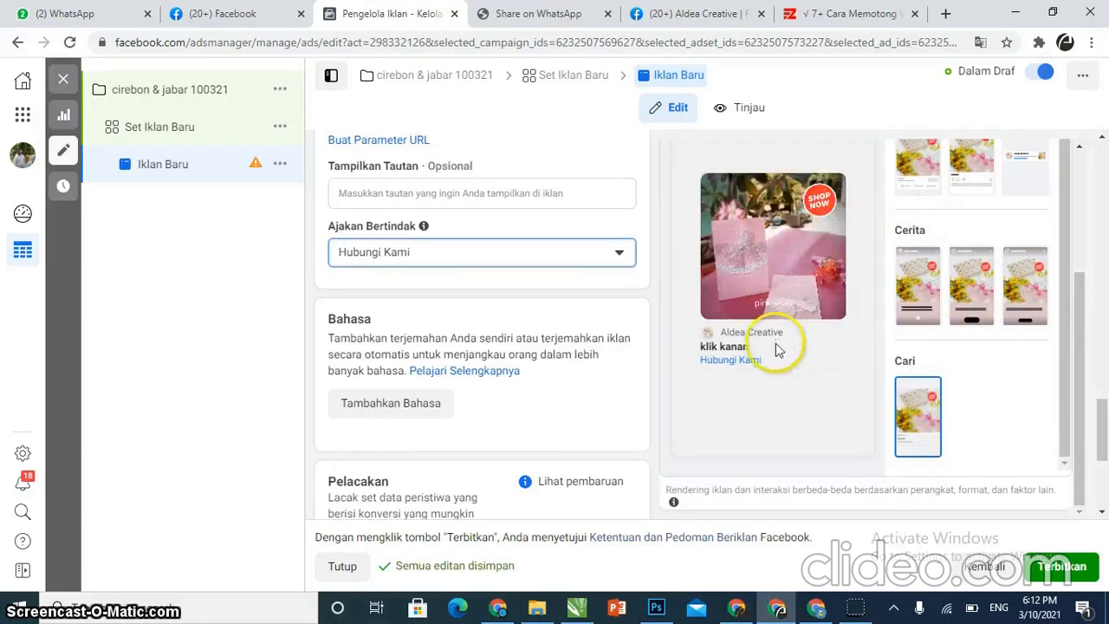
Review the ad settings once more and publish the campaign, ad set and ad
{"action": "scroll", "coordinate": [468, 373], "scroll_direction": "down", "scroll_amount": 2}
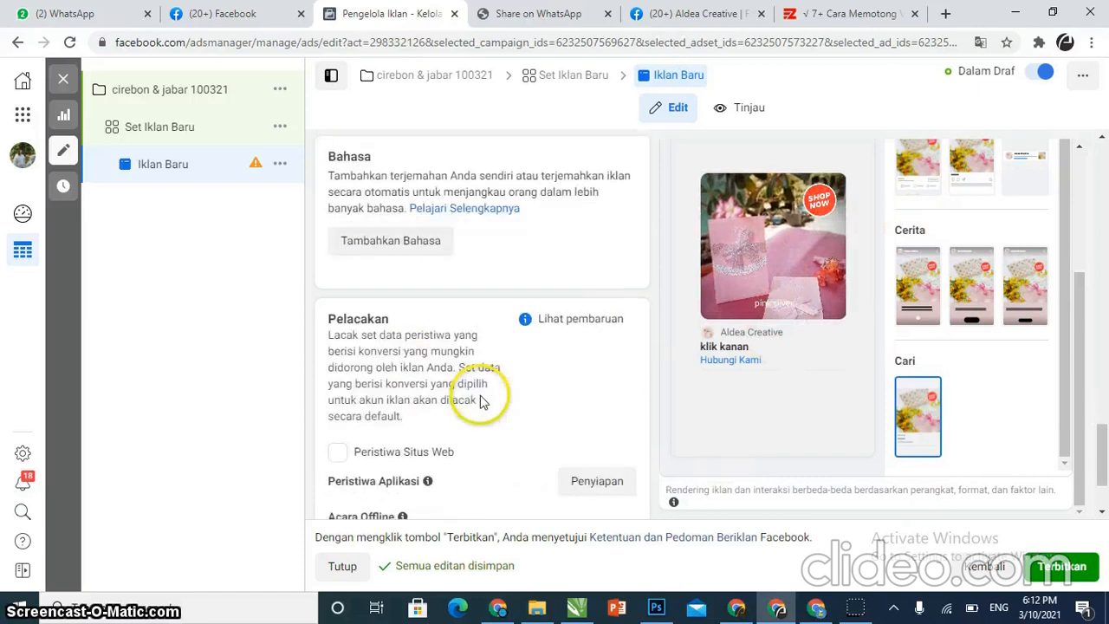
{"action": "scroll", "coordinate": [440, 312], "scroll_direction": "down", "scroll_amount": 1}
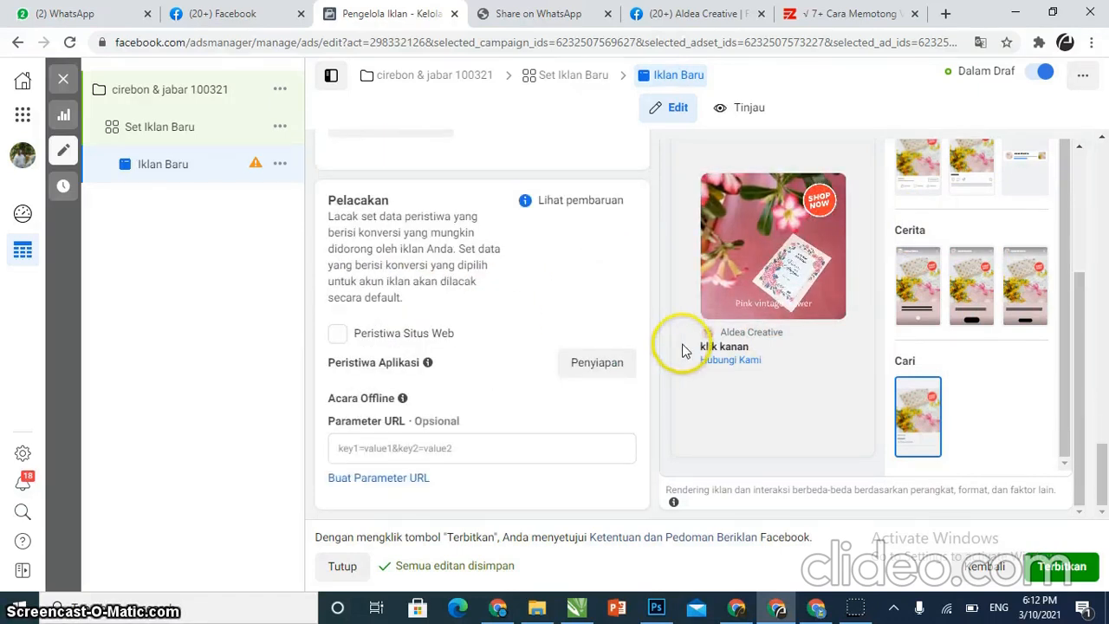
{"action": "scroll", "coordinate": [572, 238], "scroll_direction": "up", "scroll_amount": 1}
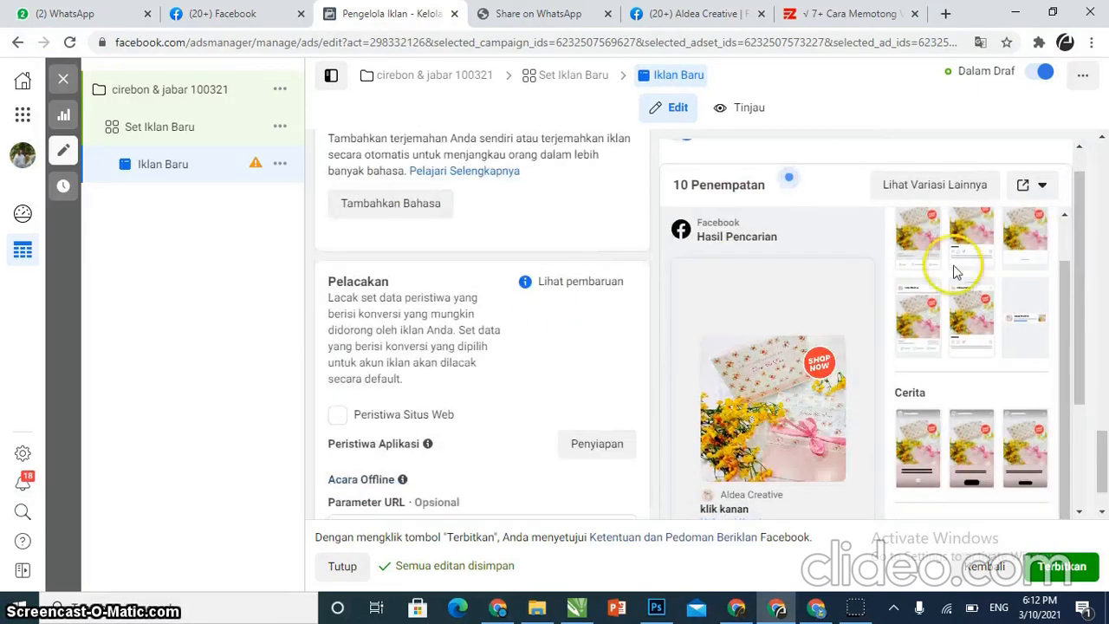
{"action": "scroll", "coordinate": [522, 221], "scroll_direction": "up", "scroll_amount": 1}
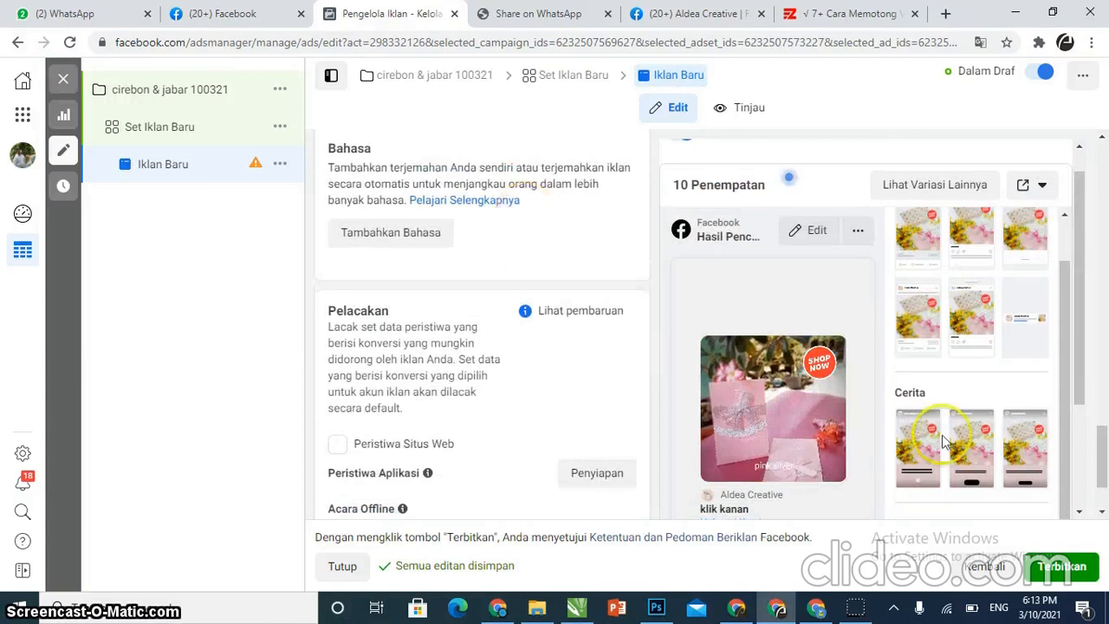
{"action": "scroll", "coordinate": [626, 470], "scroll_direction": "up", "scroll_amount": 2}
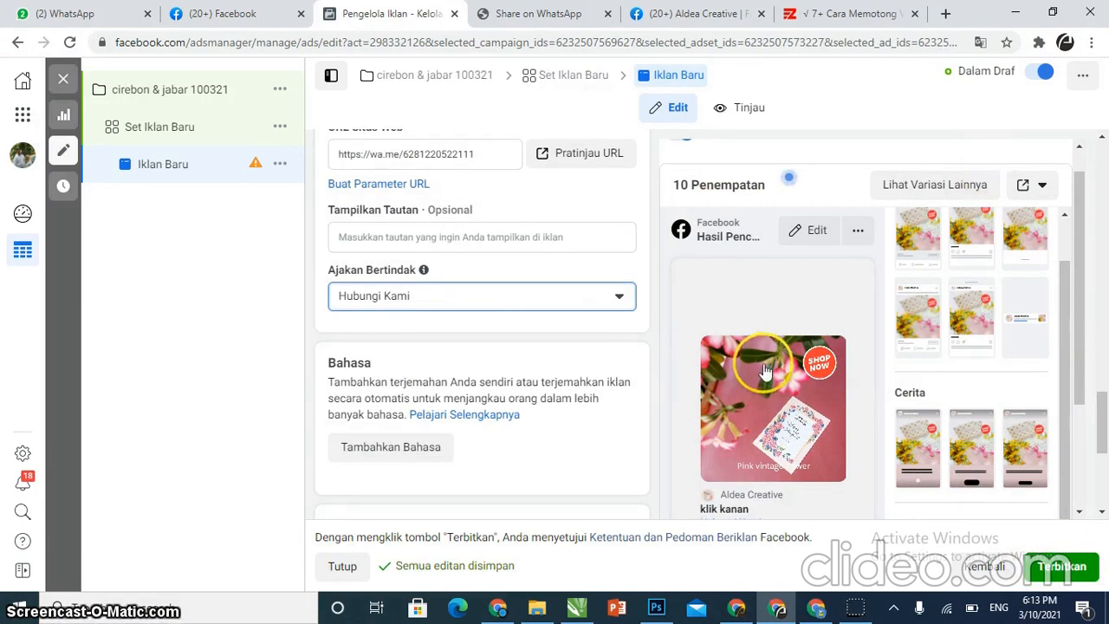
{"action": "left_click", "coordinate": [1051, 567]}
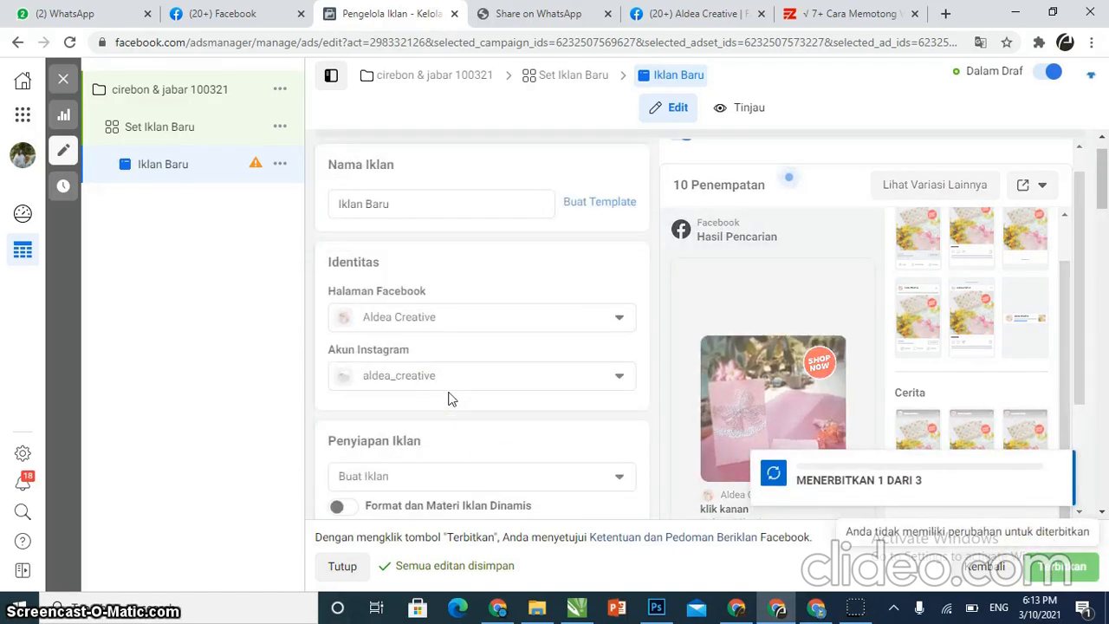
Close the ad editor and review the published ad, ad set and campaign in the Ads Manager tables
{"action": "scroll", "coordinate": [448, 398], "scroll_direction": "down", "scroll_amount": 3}
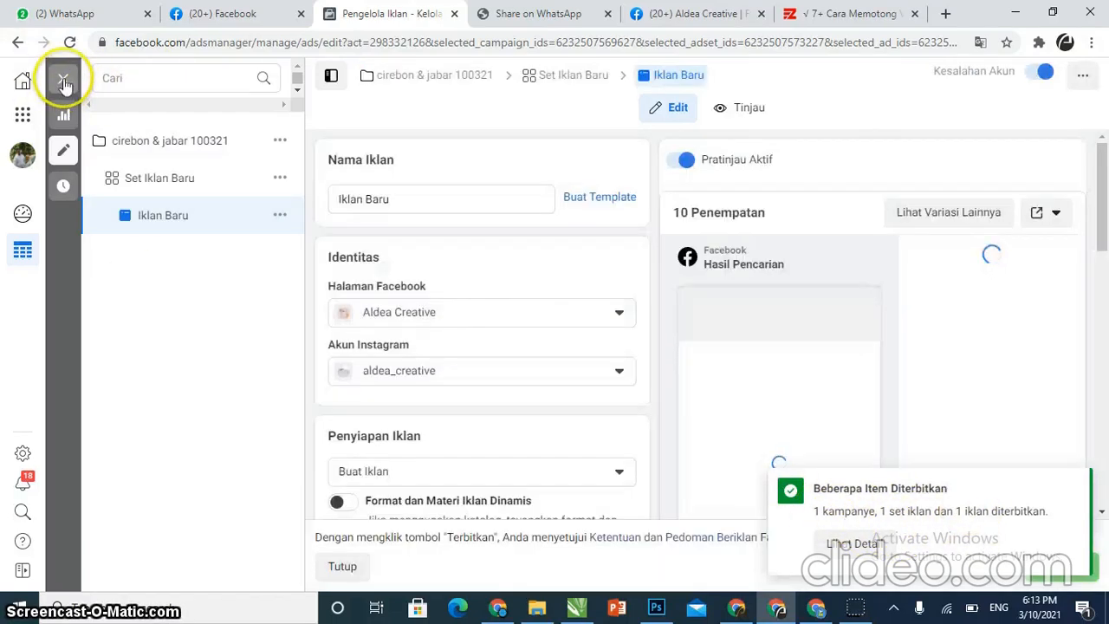
{"action": "left_click", "coordinate": [64, 78]}
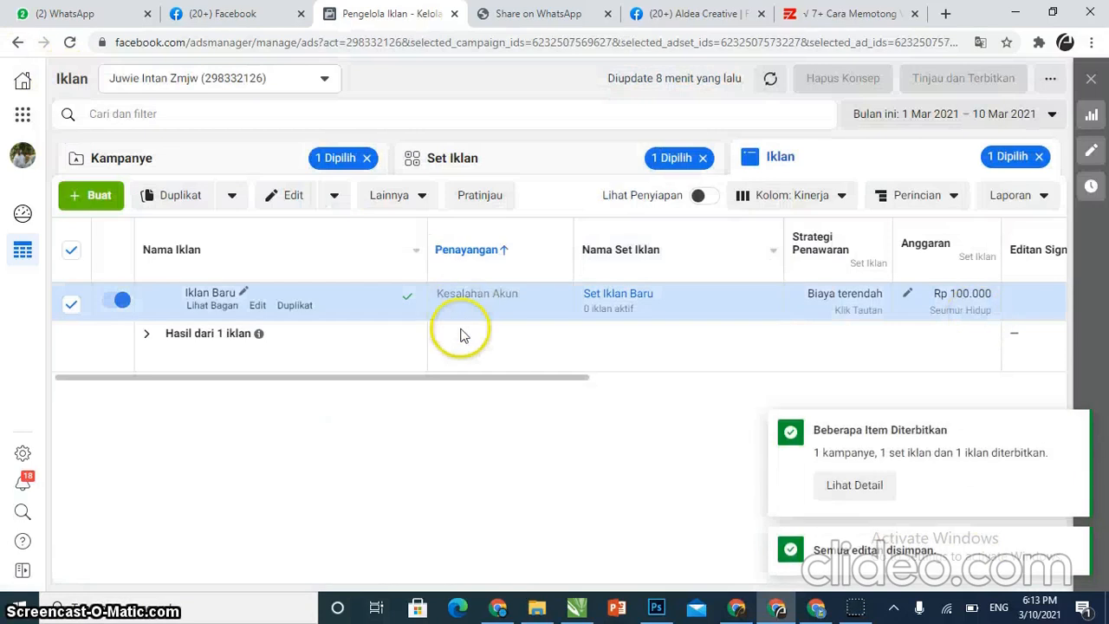
{"action": "left_click", "coordinate": [460, 165]}
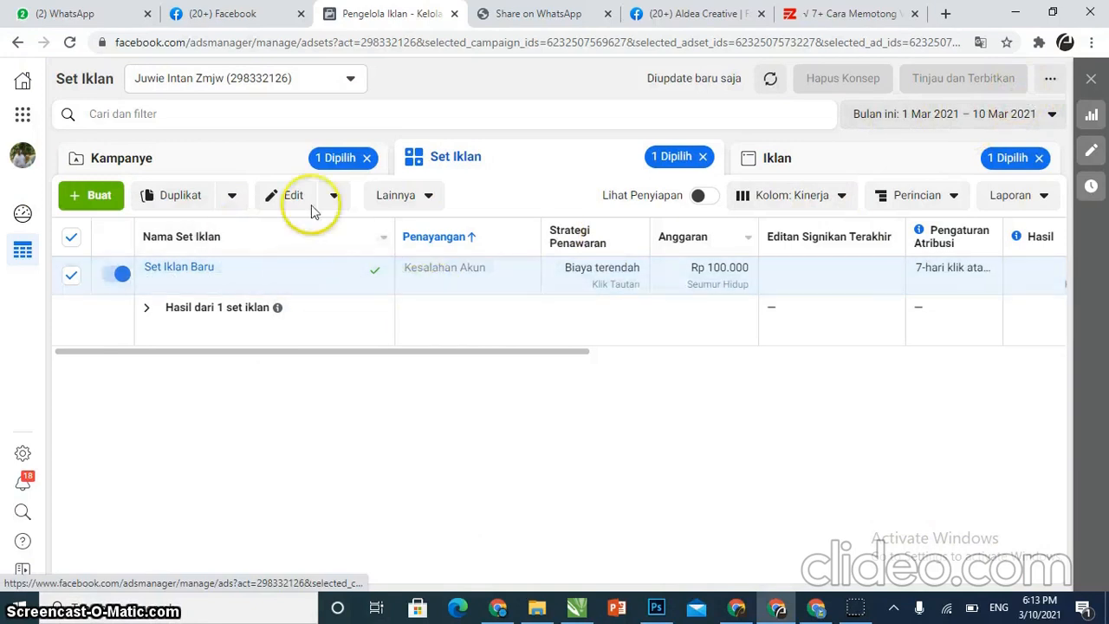
{"action": "left_click", "coordinate": [245, 161]}
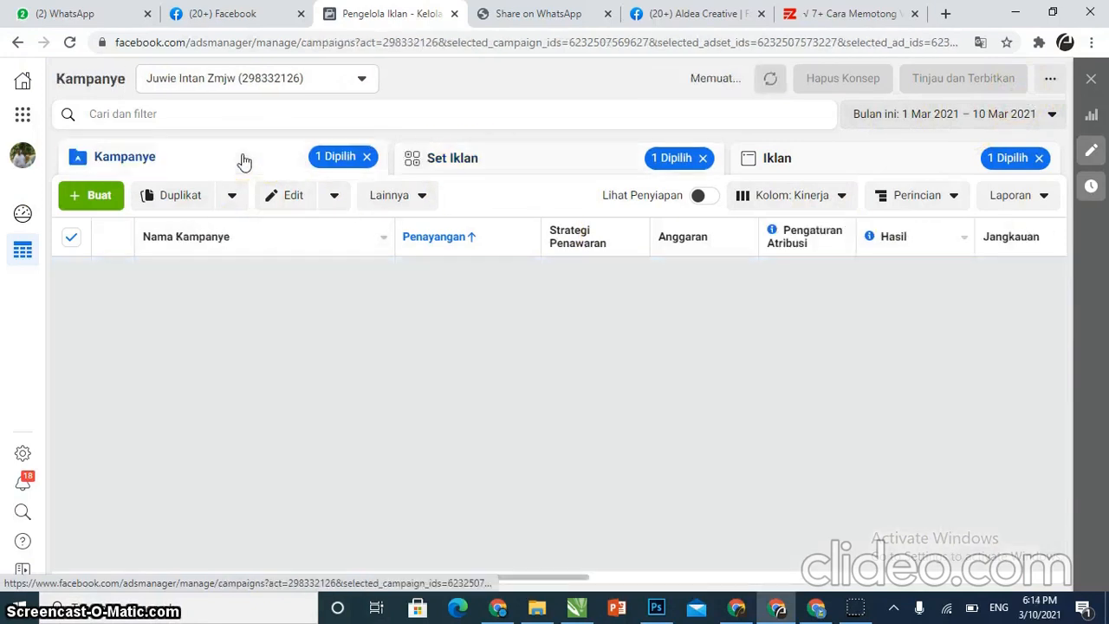
{"action": "left_click", "coordinate": [376, 286]}
{"action": "left_click", "coordinate": [139, 158]}
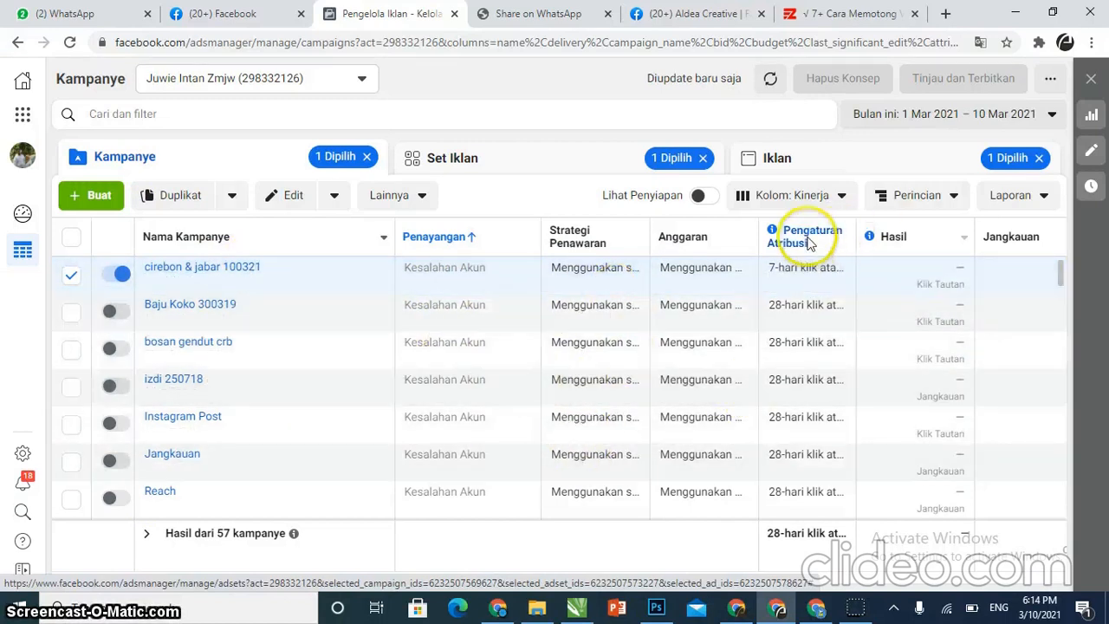
Sort the campaign list by the Penayangan (delivery) column
{"action": "mouse_move", "coordinate": [810, 241]}
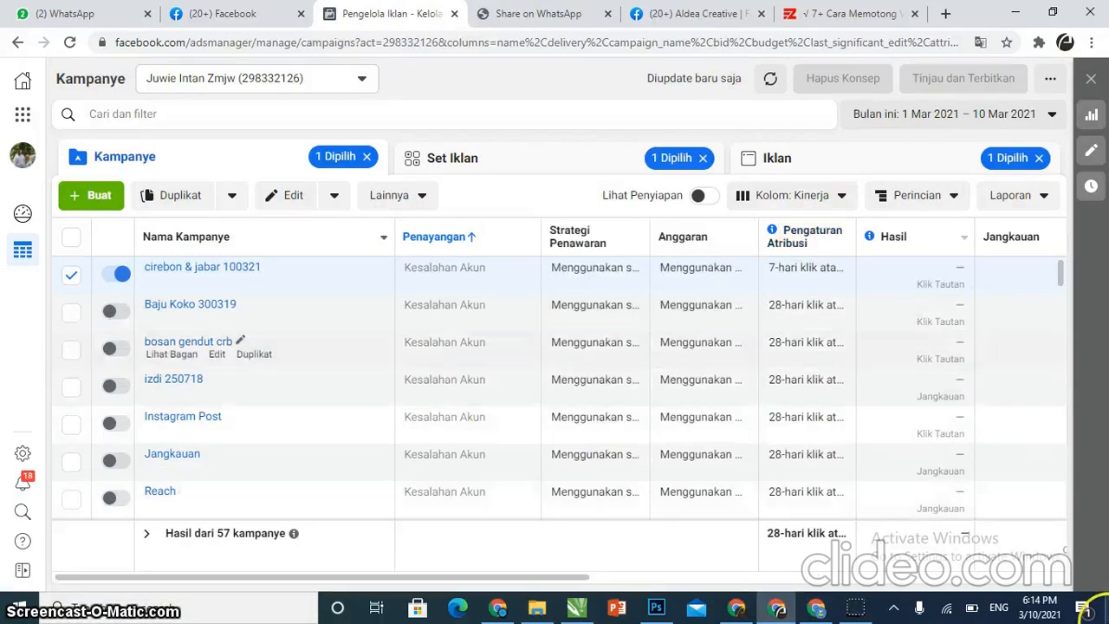
{"action": "mouse_move", "coordinate": [351, 271]}
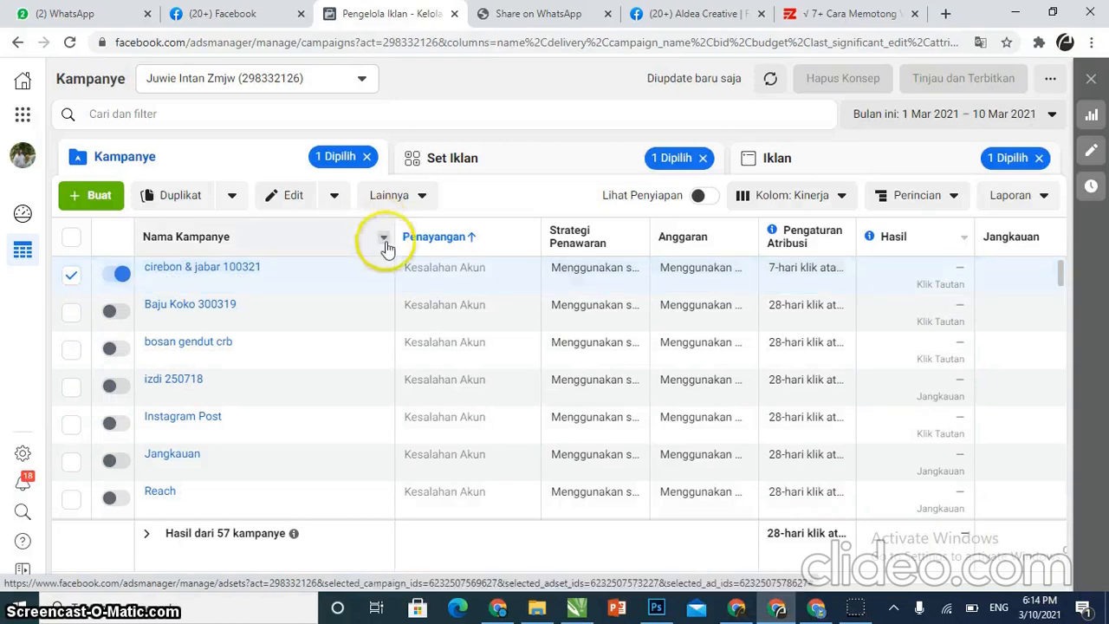
{"action": "left_click", "coordinate": [438, 243]}
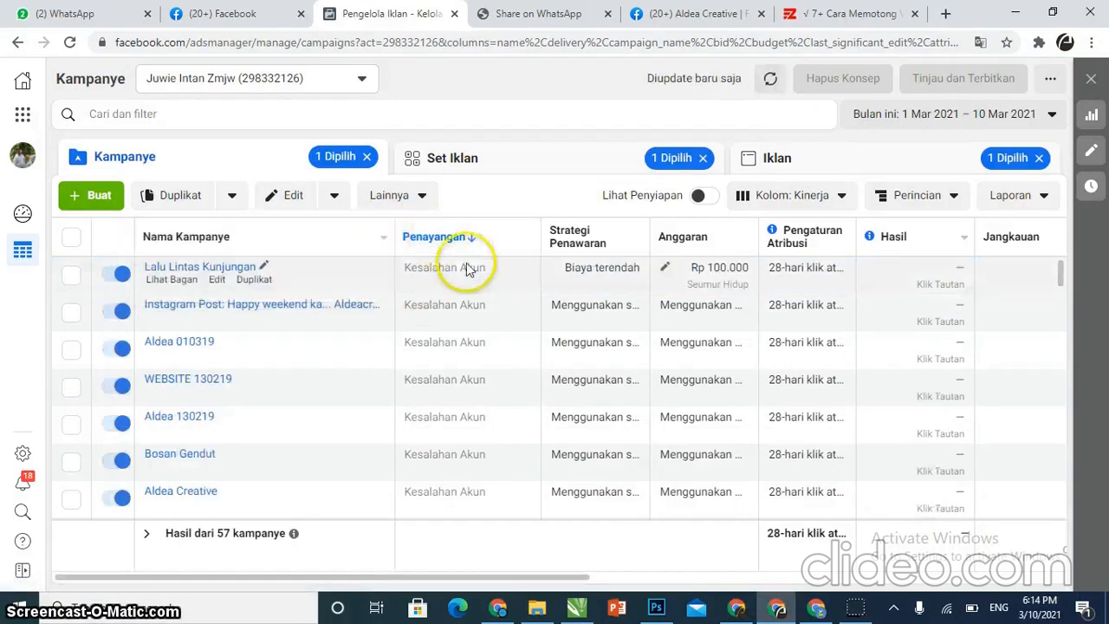